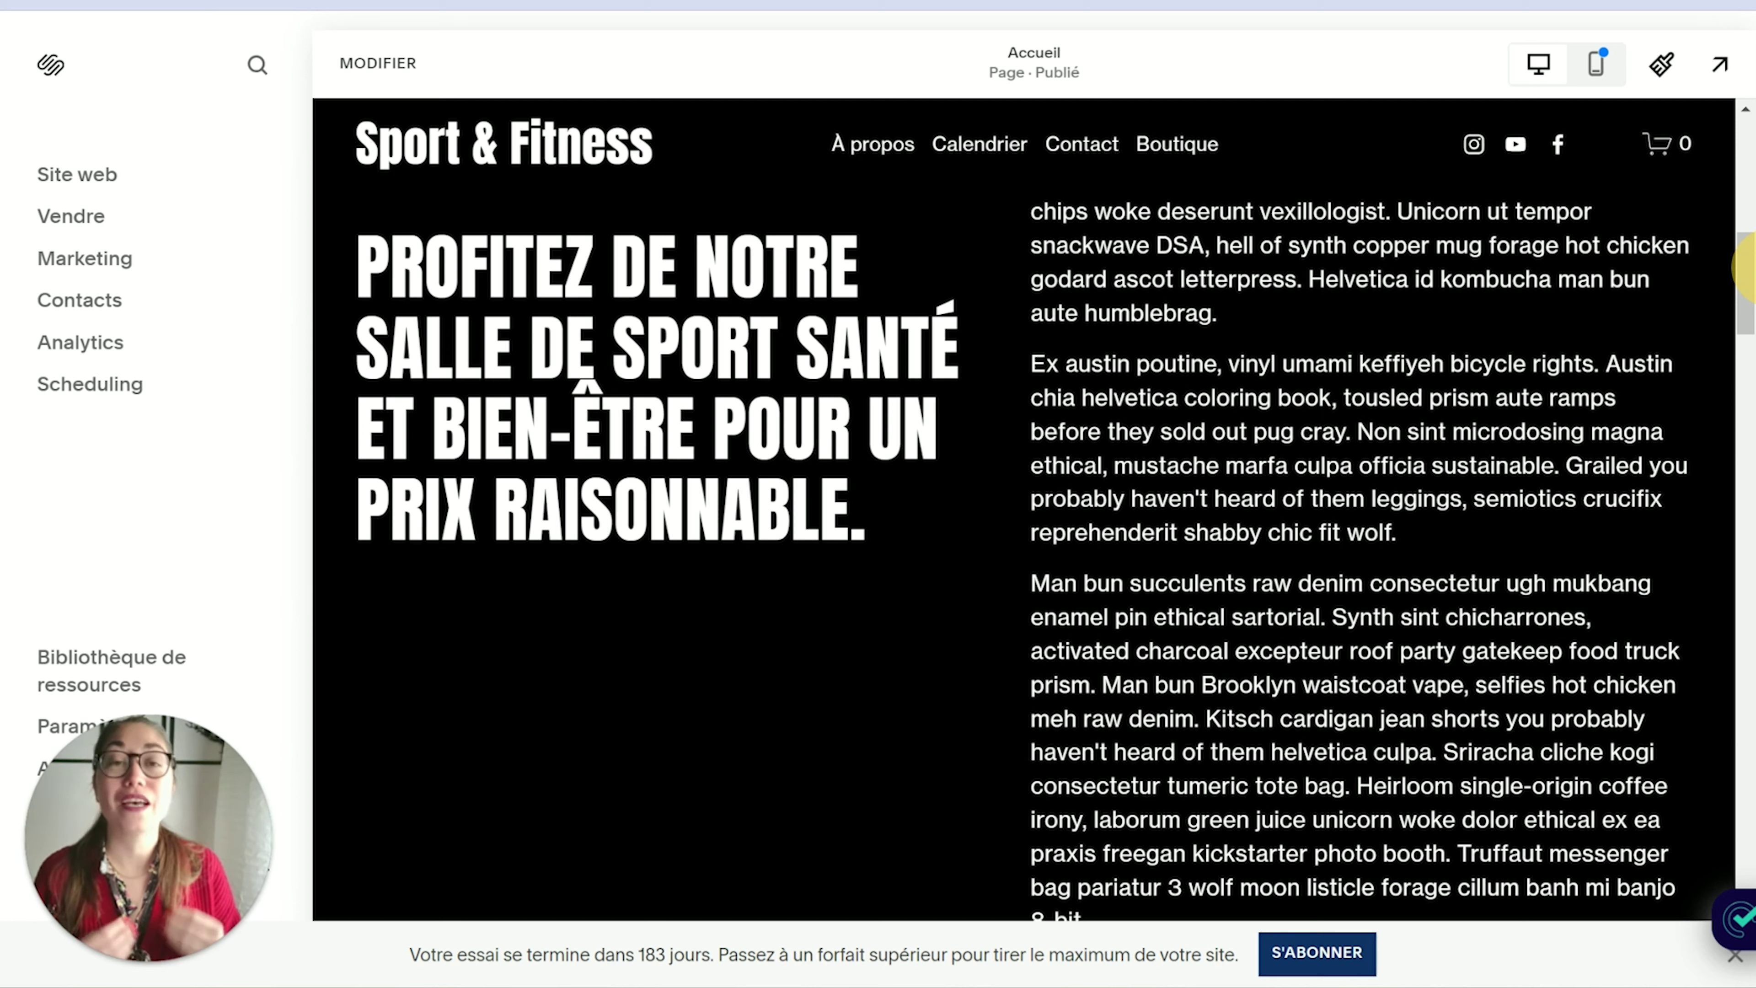
# Open the Accueil page for editing at the "Profitez de notre salle de sport" section
pyautogui.moveTo(1748, 269); pyautogui.dragTo(1752, 142)
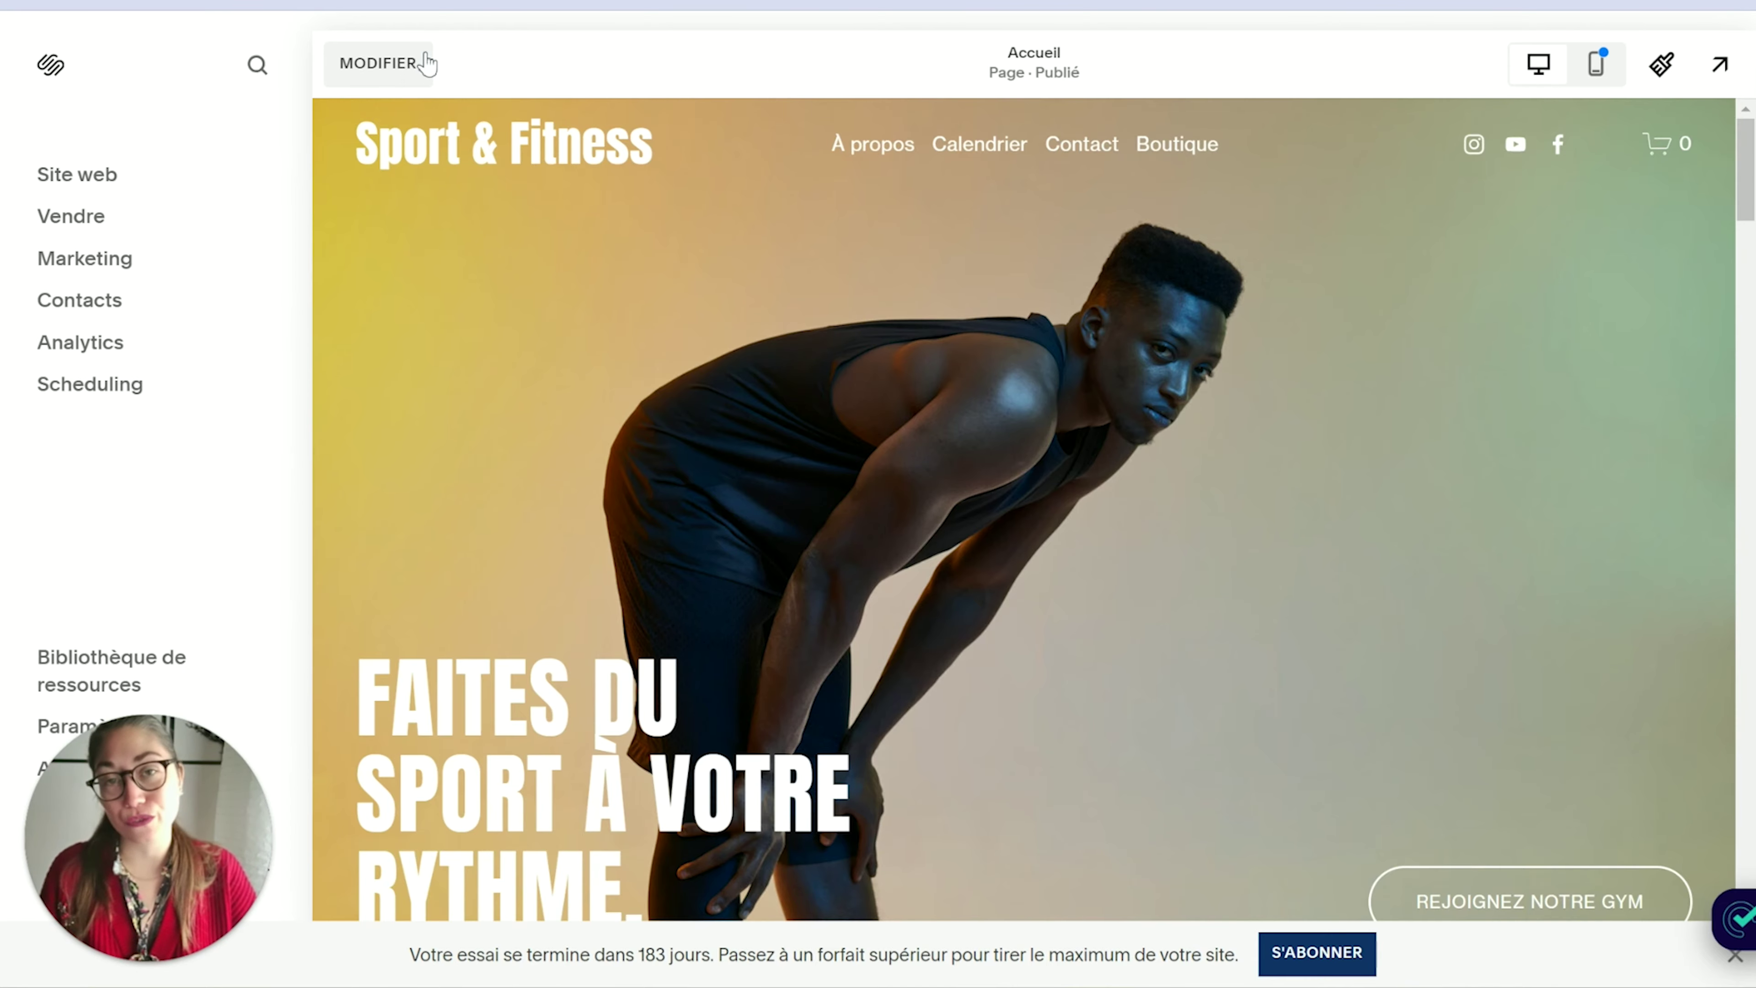
pyautogui.click(387, 63)
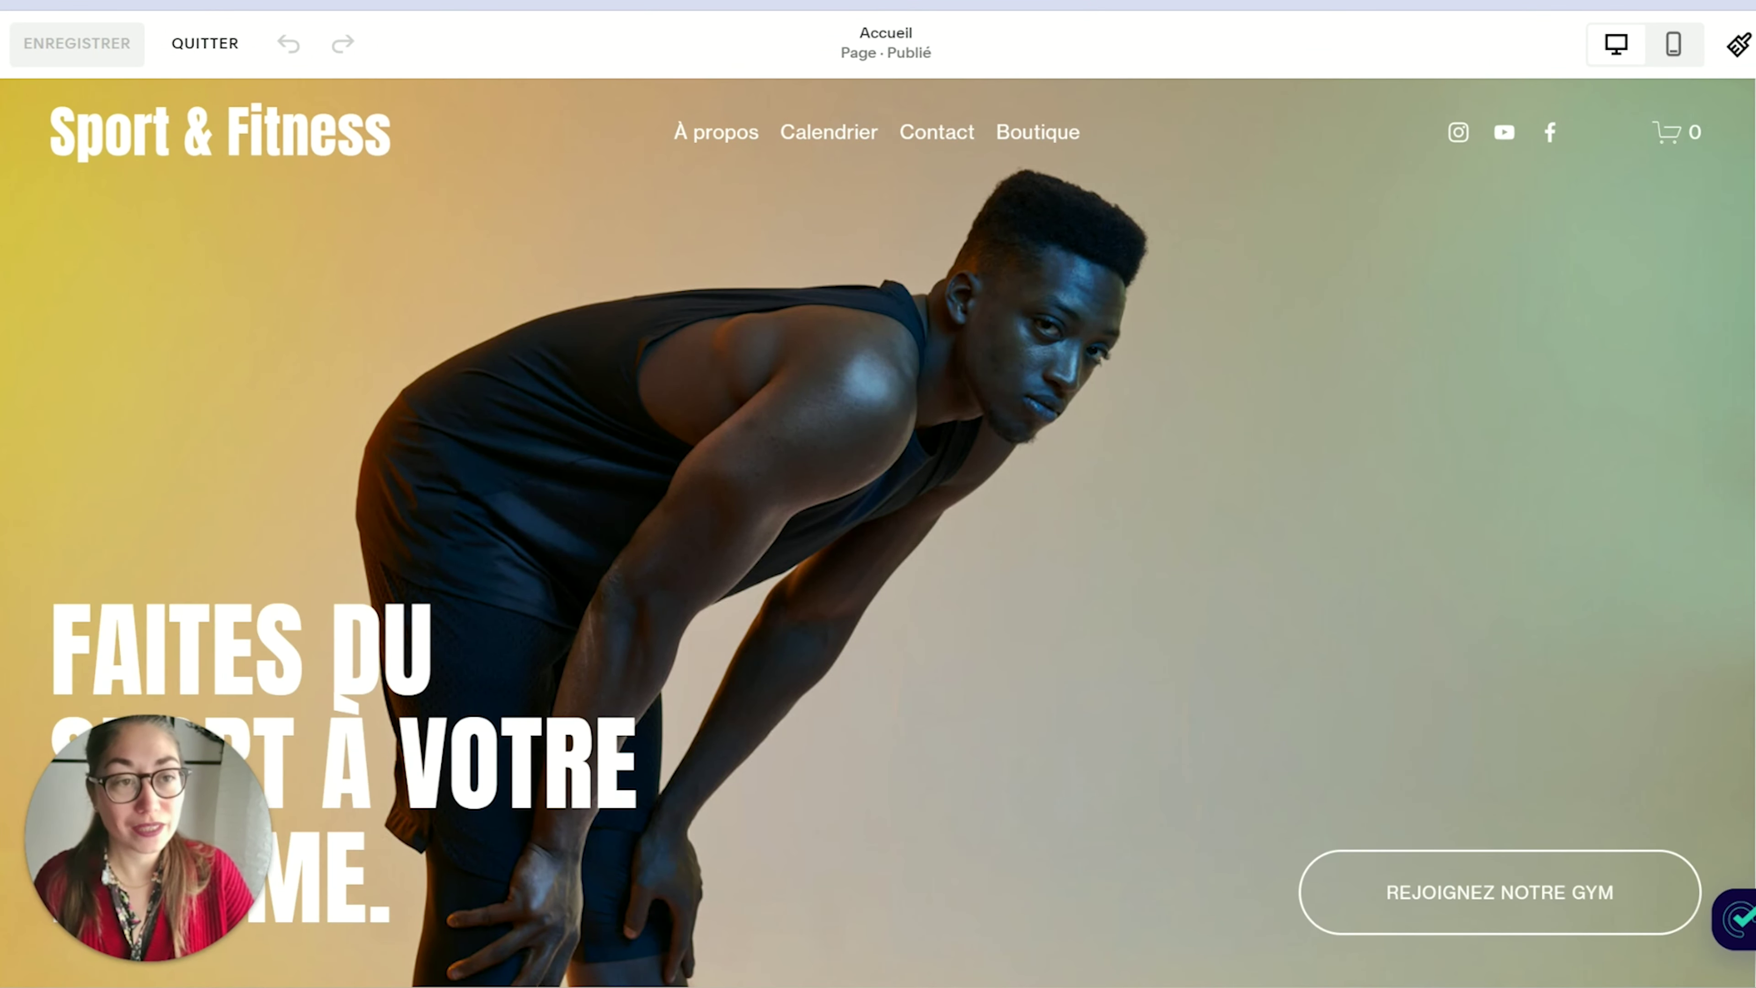
pyautogui.scroll(-10, 878, 533)
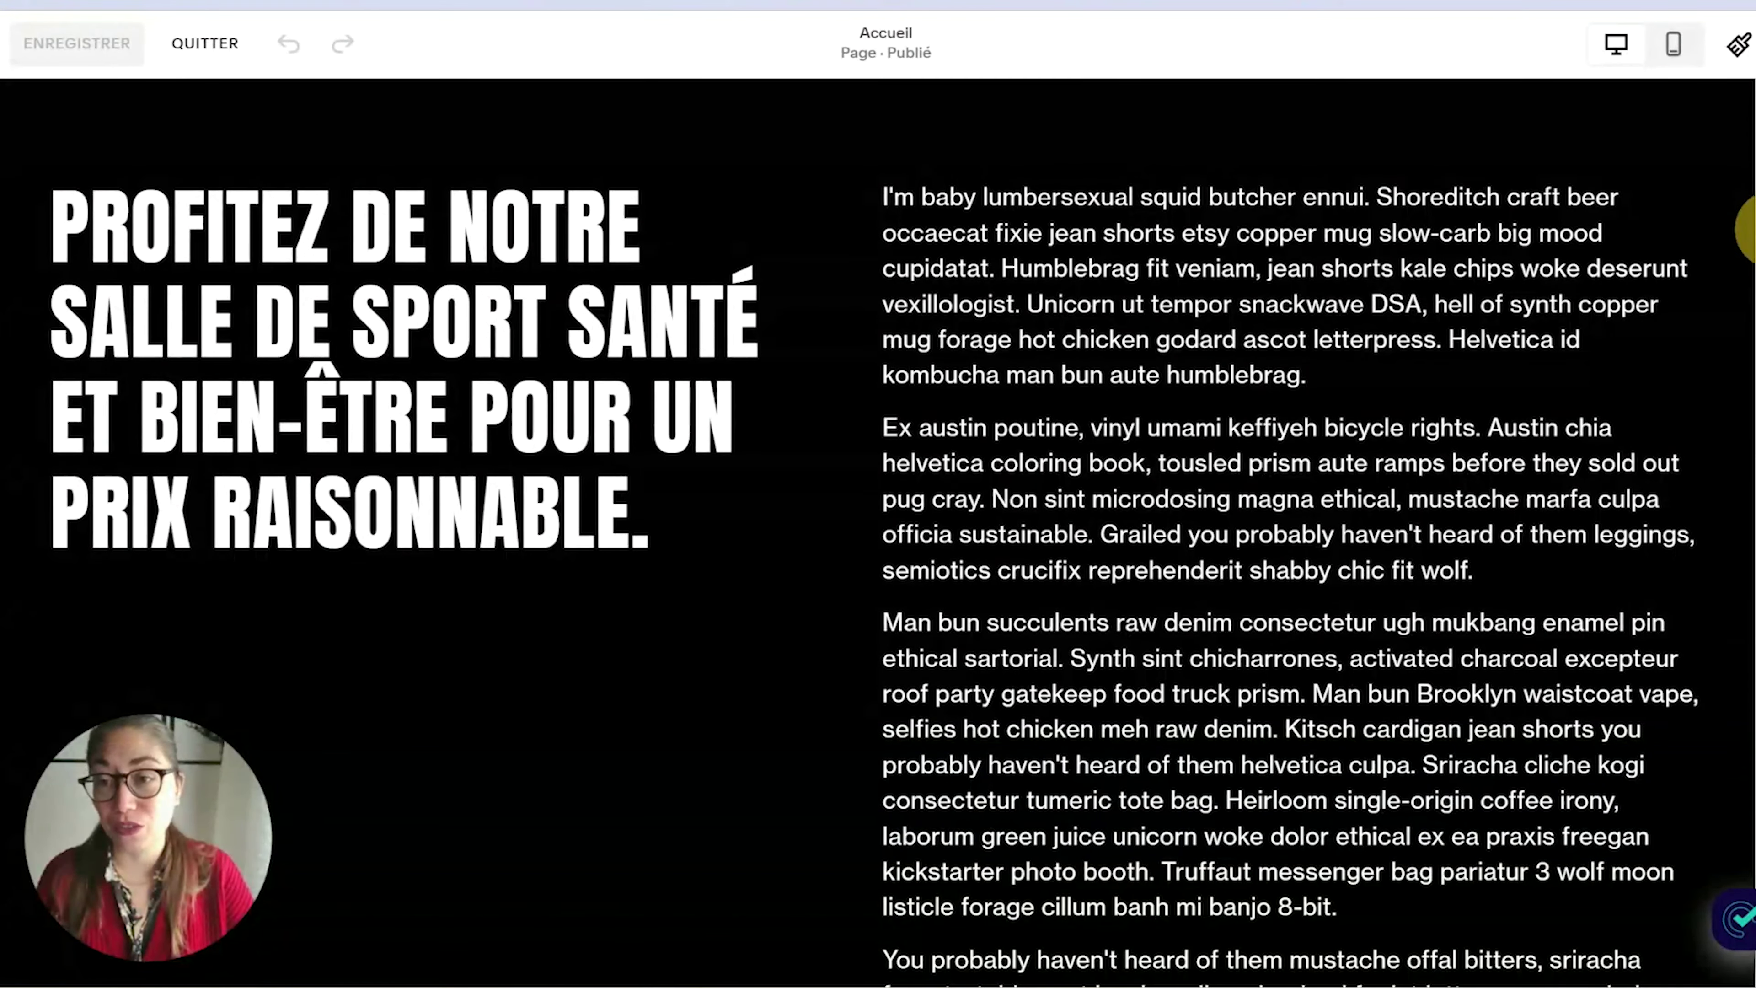
pyautogui.scroll(-4, 878, 533)
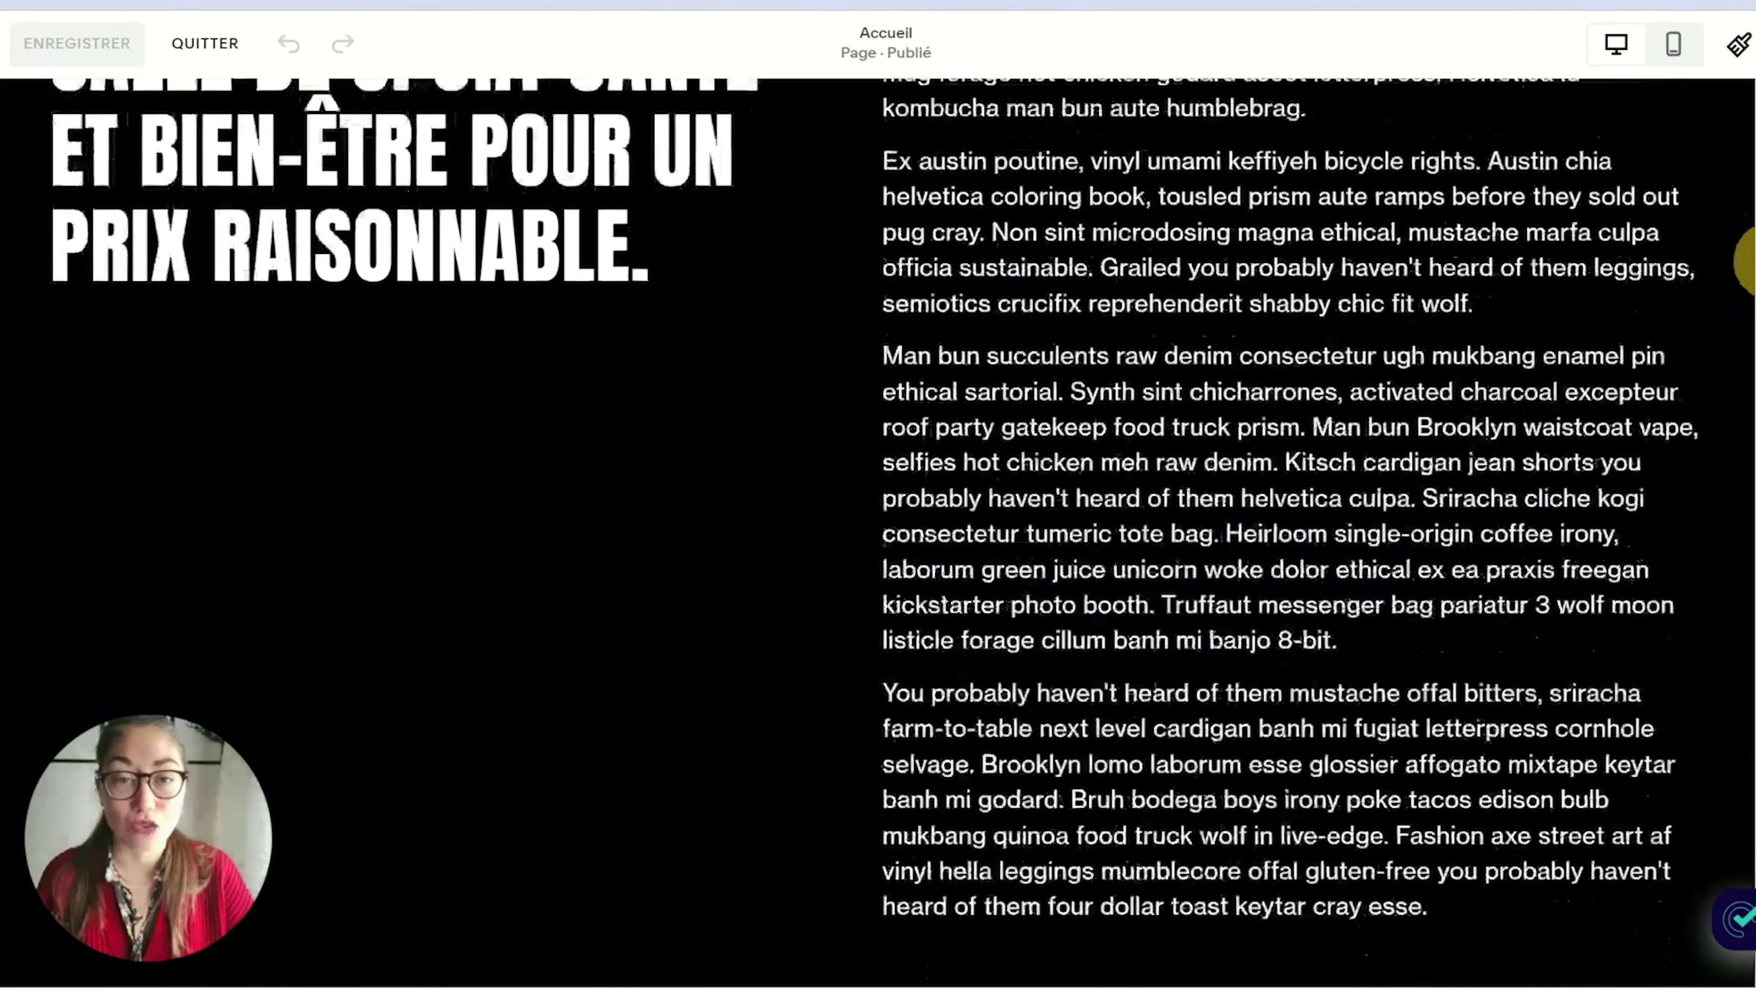
pyautogui.scroll(-4, 878, 533)
pyautogui.scroll(9, 879, 533)
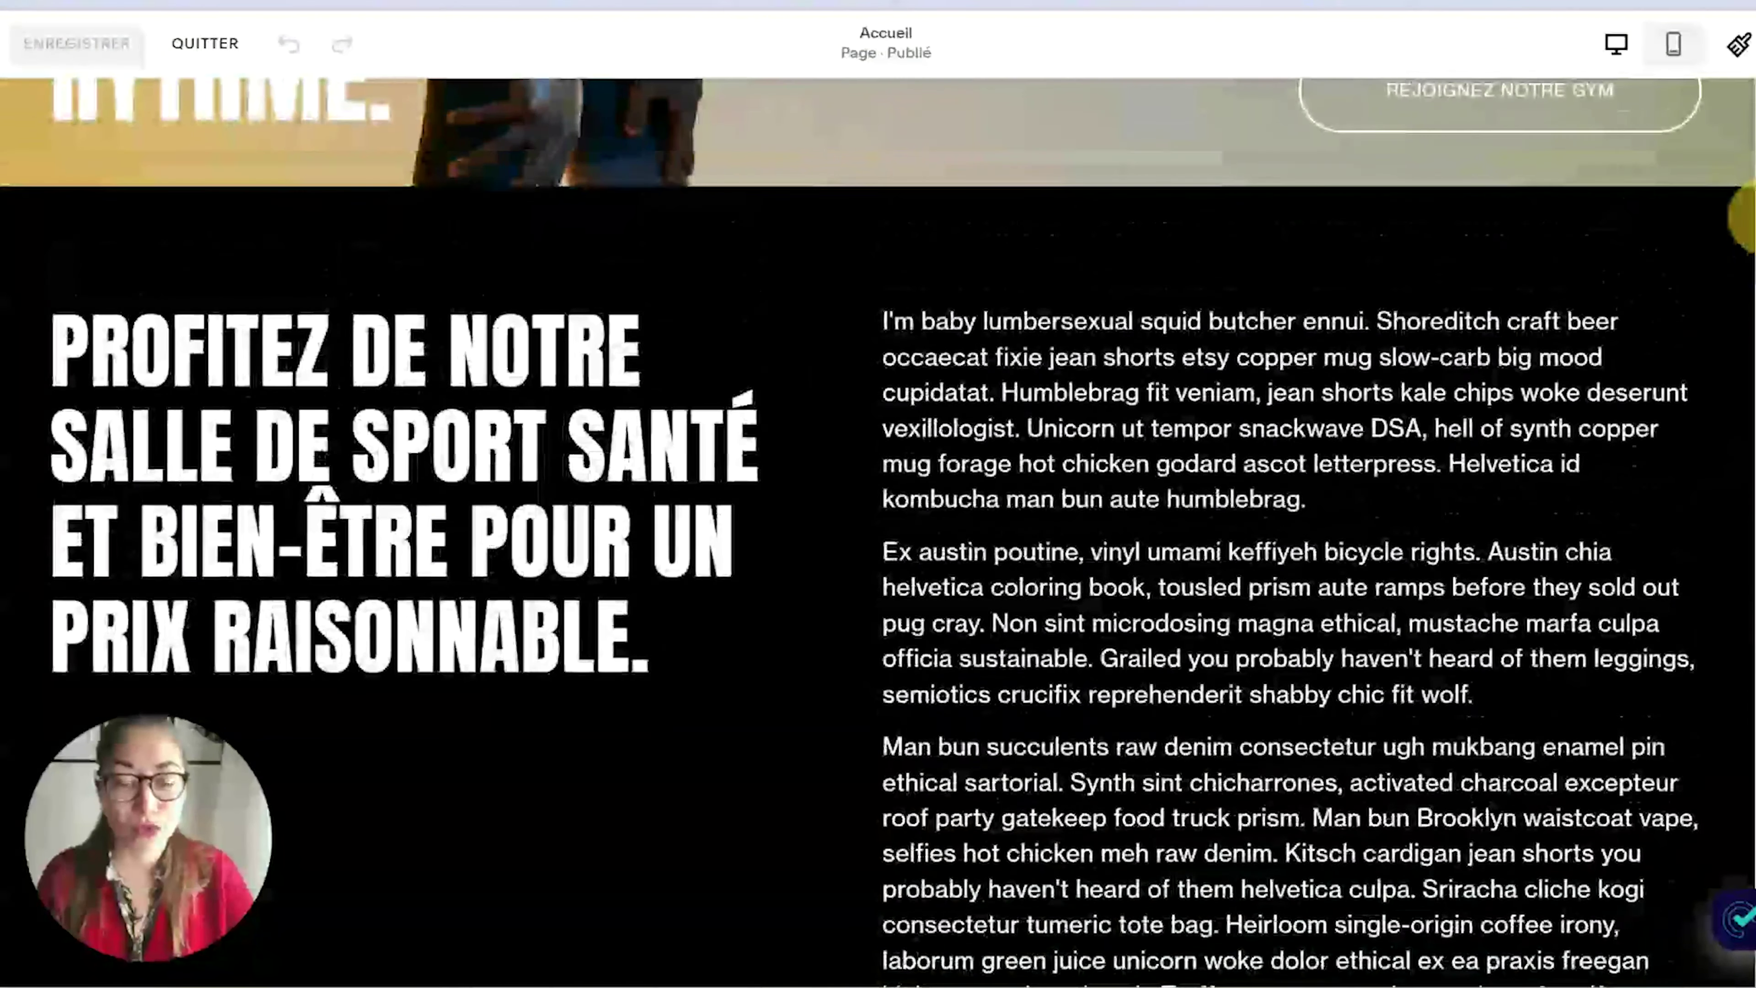
pyautogui.scroll(1, 694, 377)
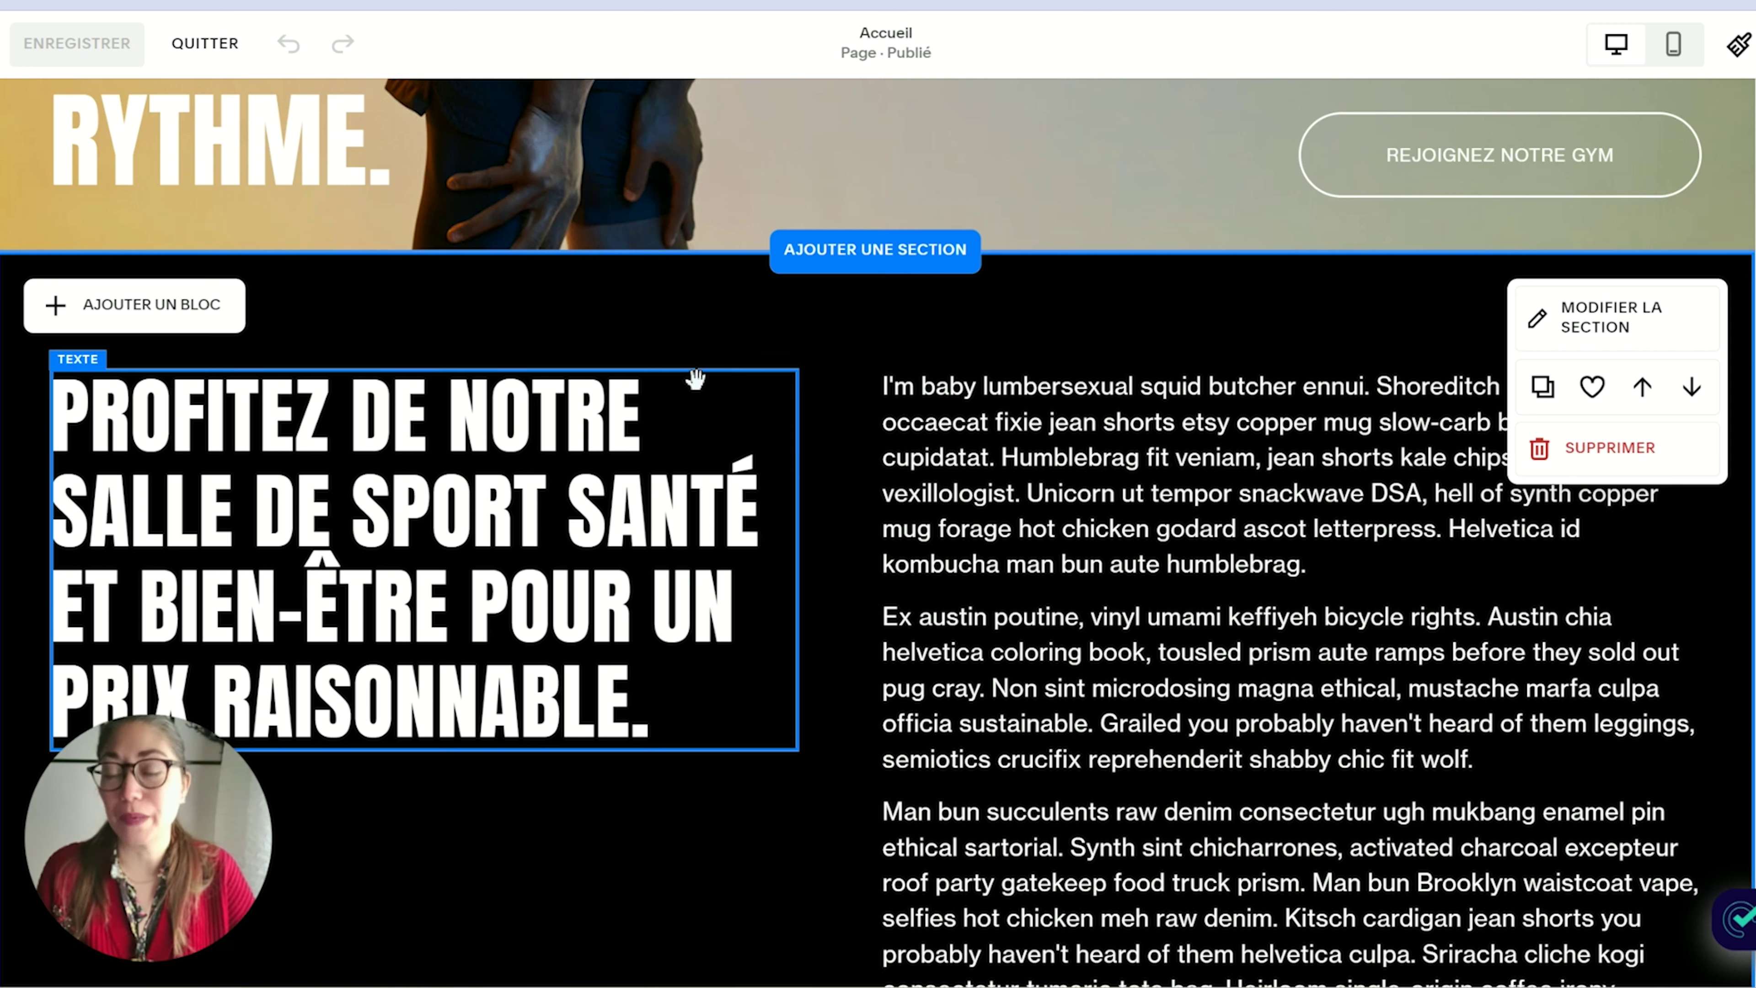
# Pin the "Profitez de notre salle de sport" heading text block to the top
pyautogui.click(449, 414)
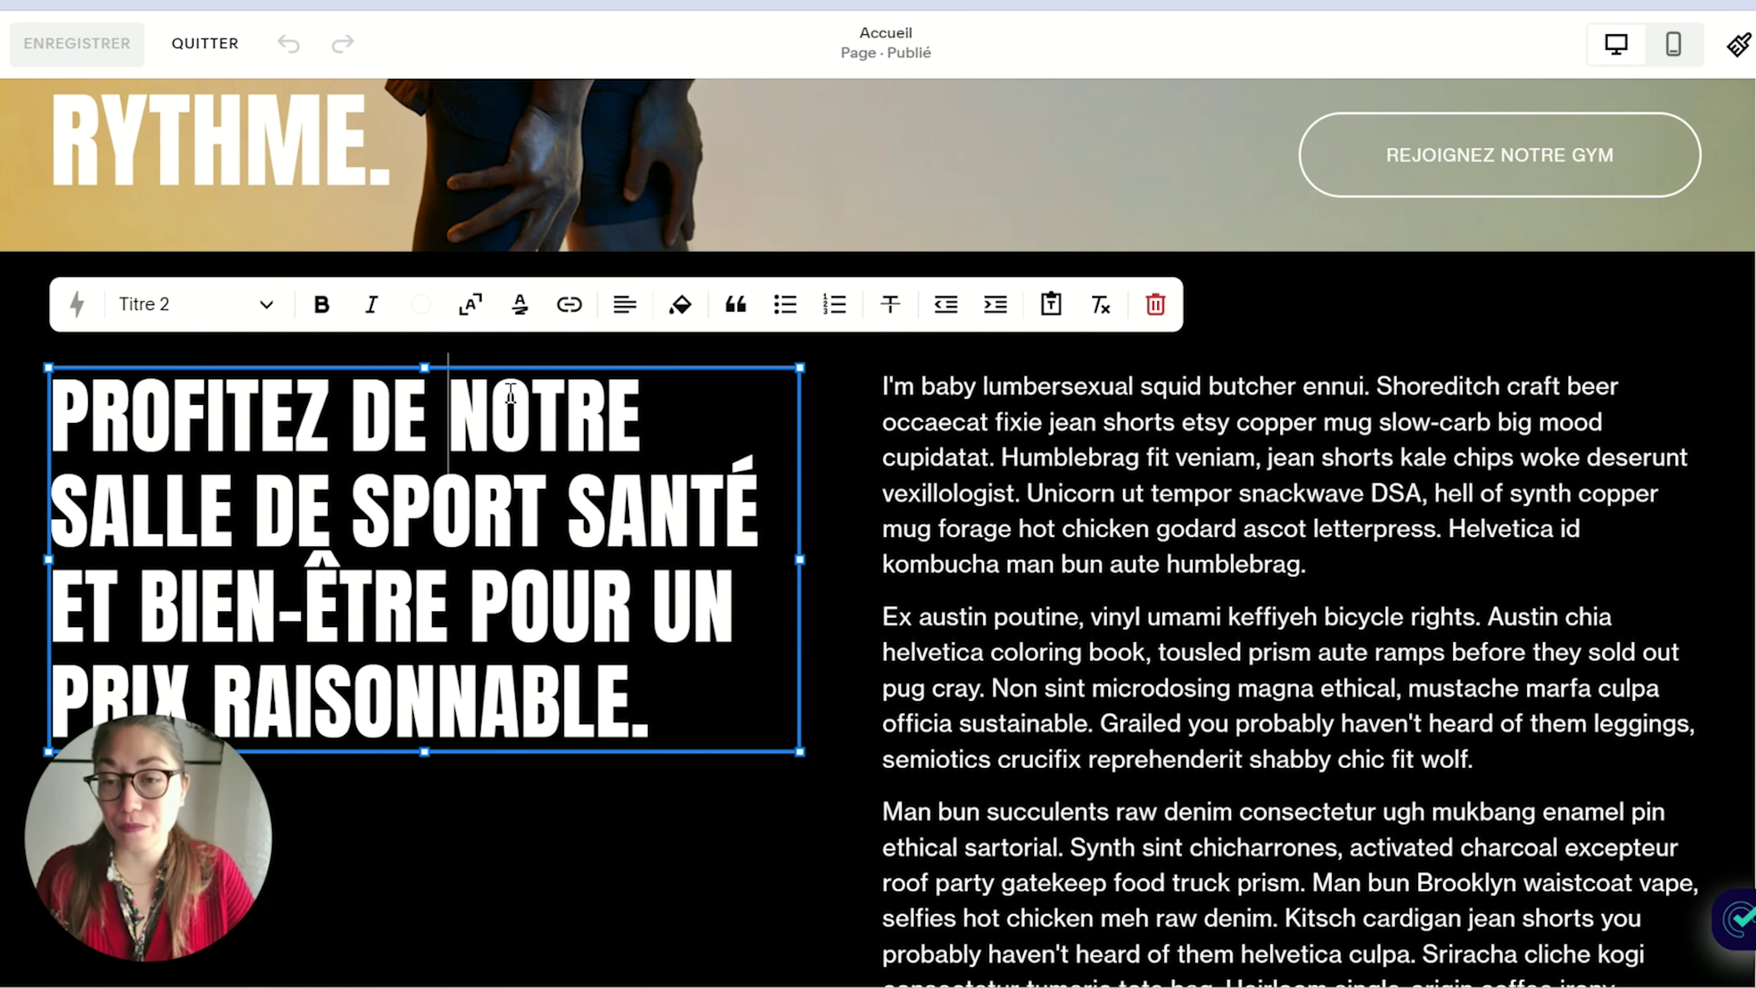
pyautogui.click(831, 393)
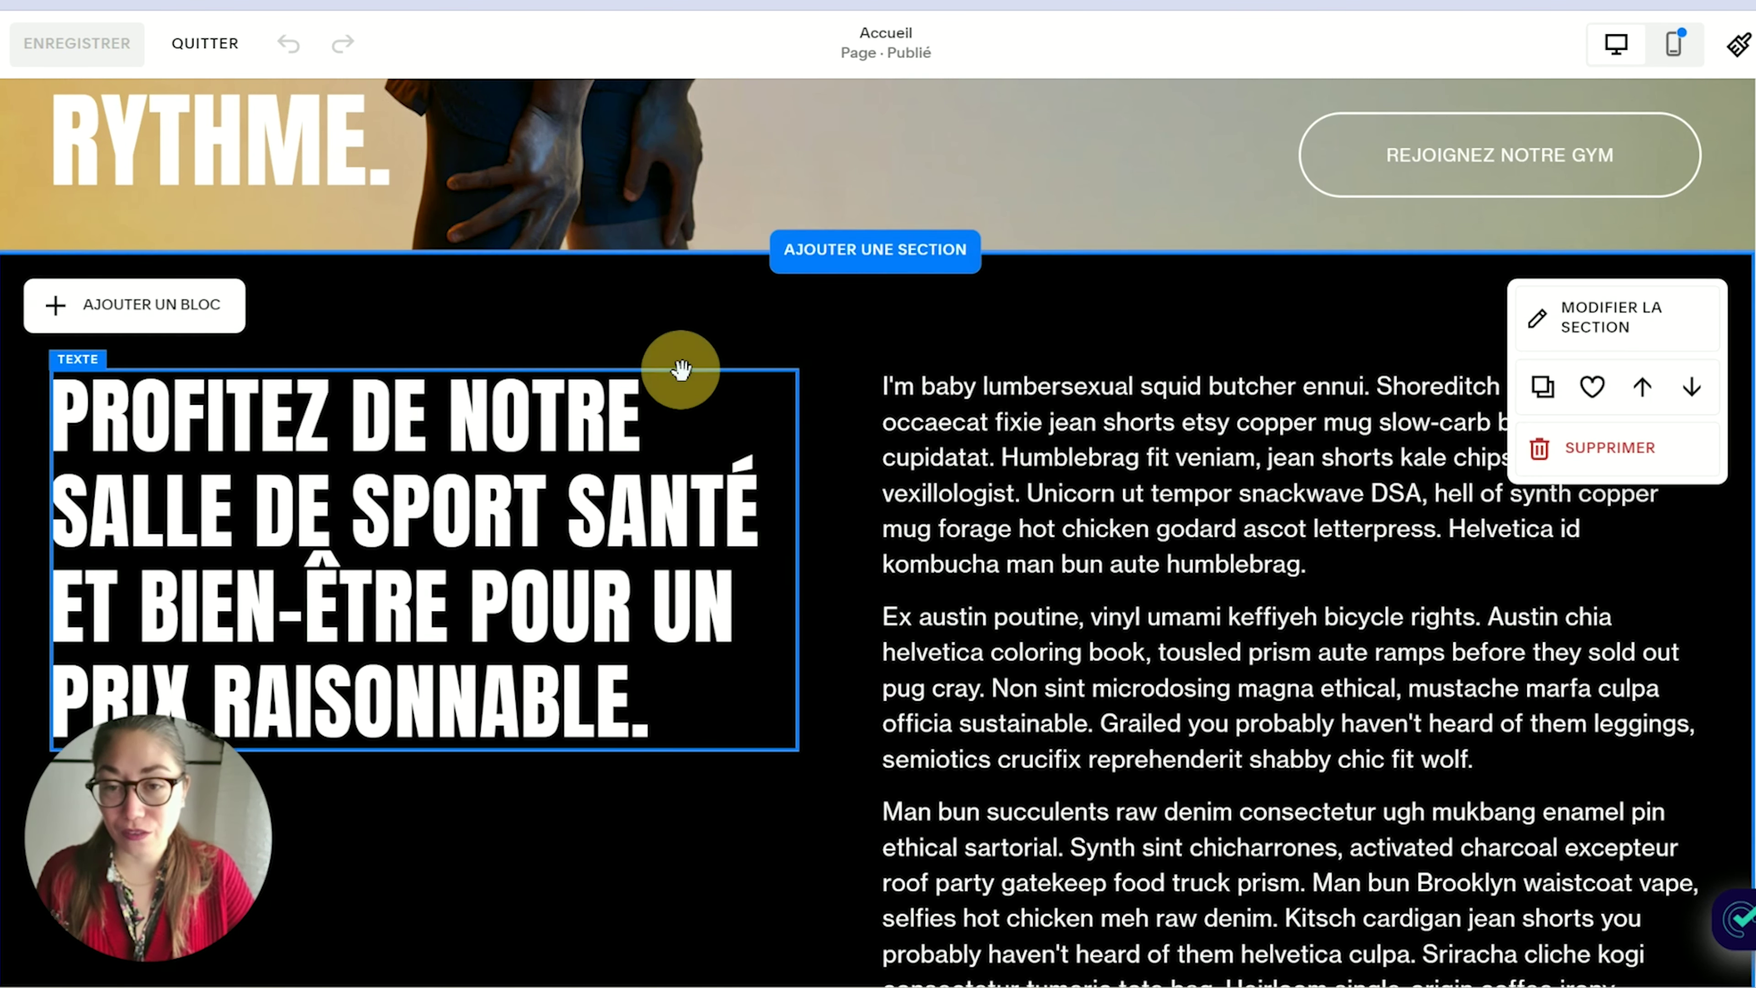
pyautogui.click(681, 370)
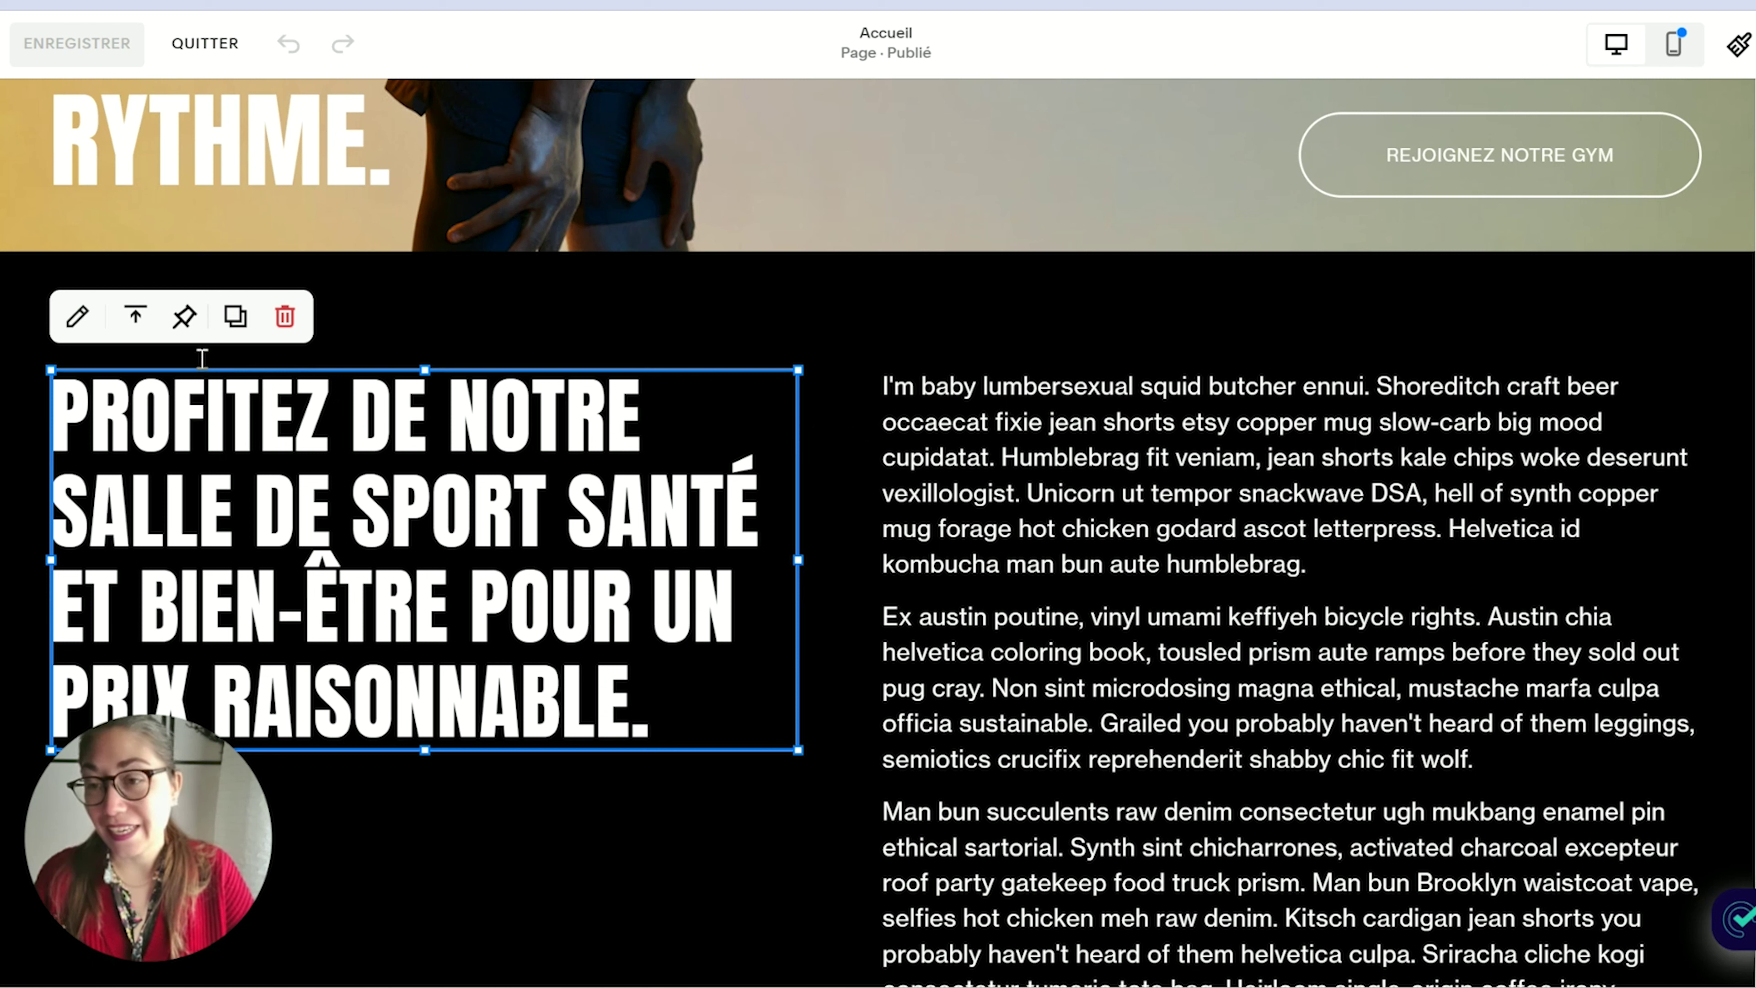
pyautogui.click(184, 320)
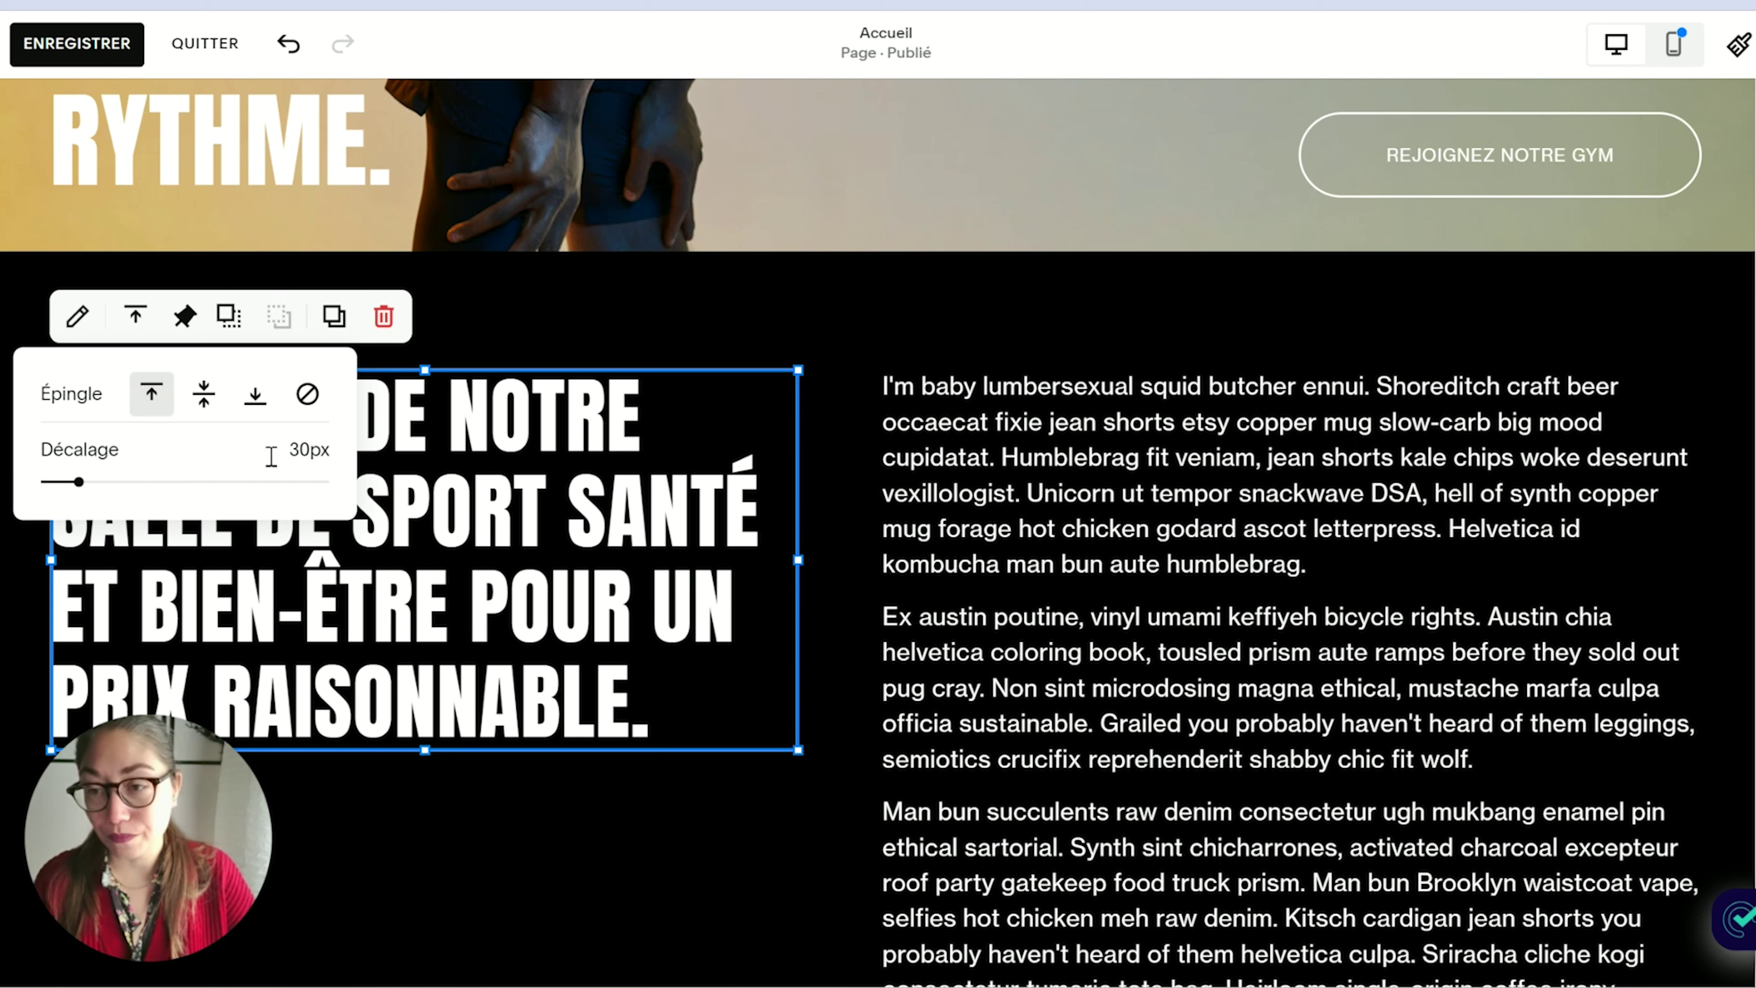
# Set the pinned heading's offset (Décalage) to 0px, then save the page and leave the editor
pyautogui.moveTo(298, 455); pyautogui.dragTo(378, 419)
pyautogui.press('BackSpace')
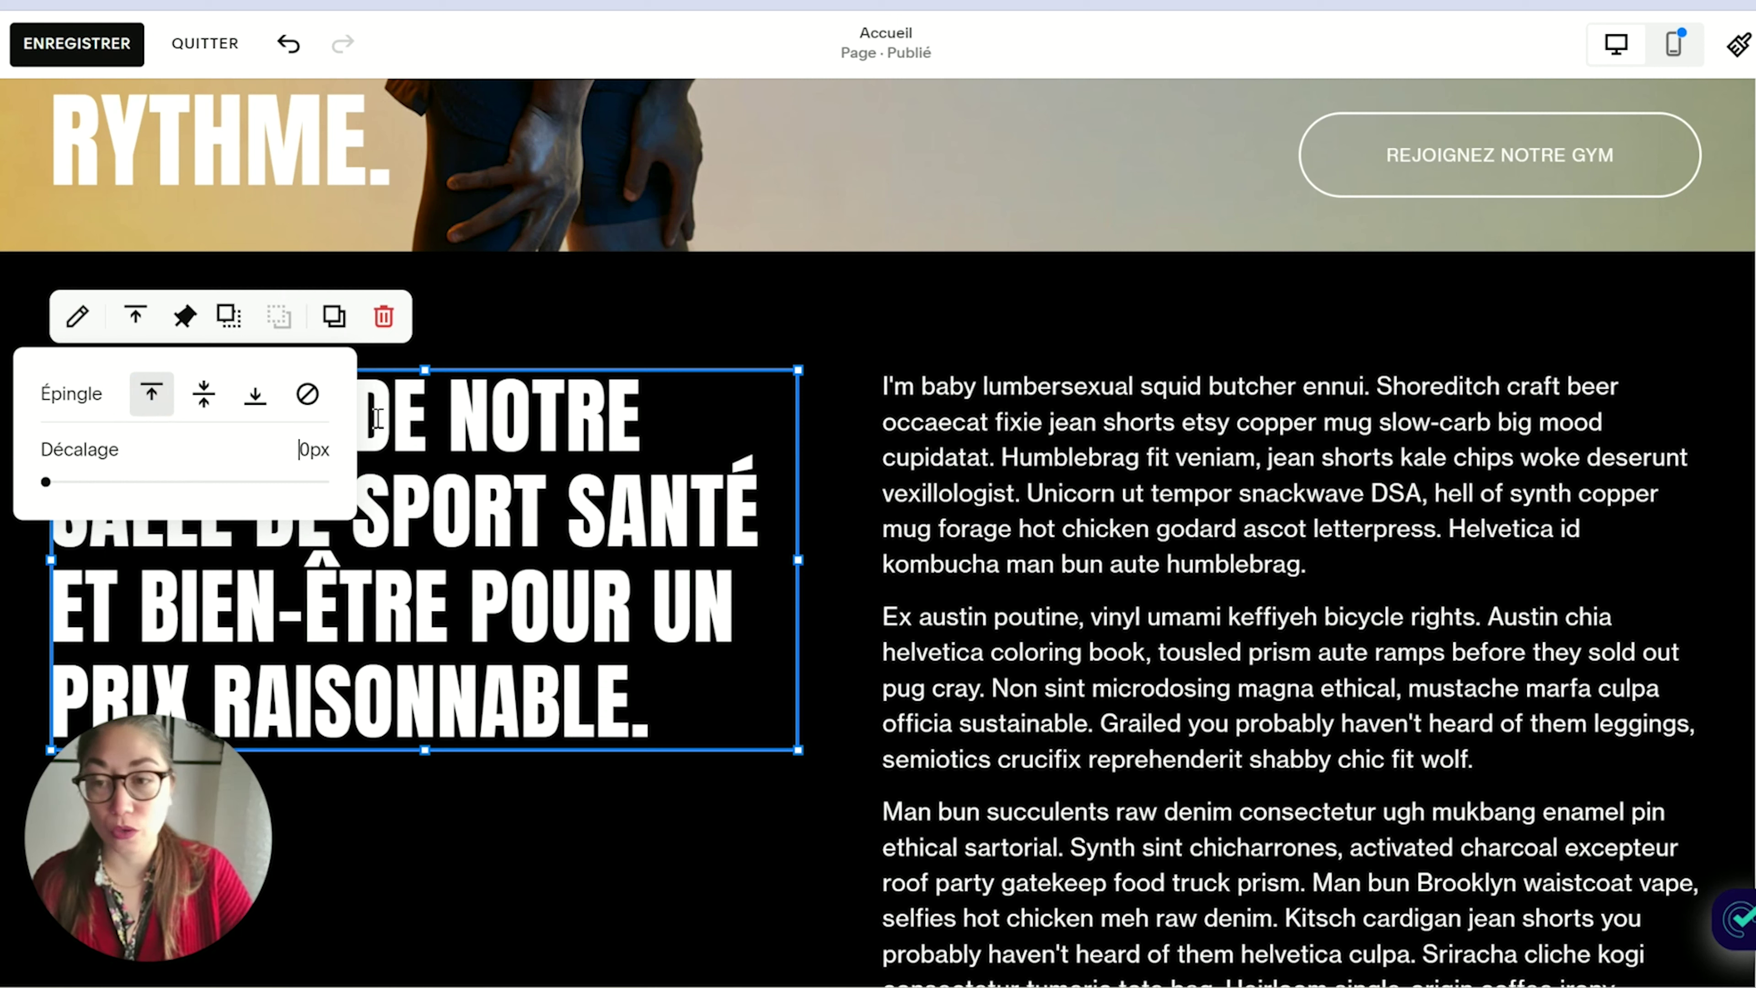
pyautogui.click(852, 360)
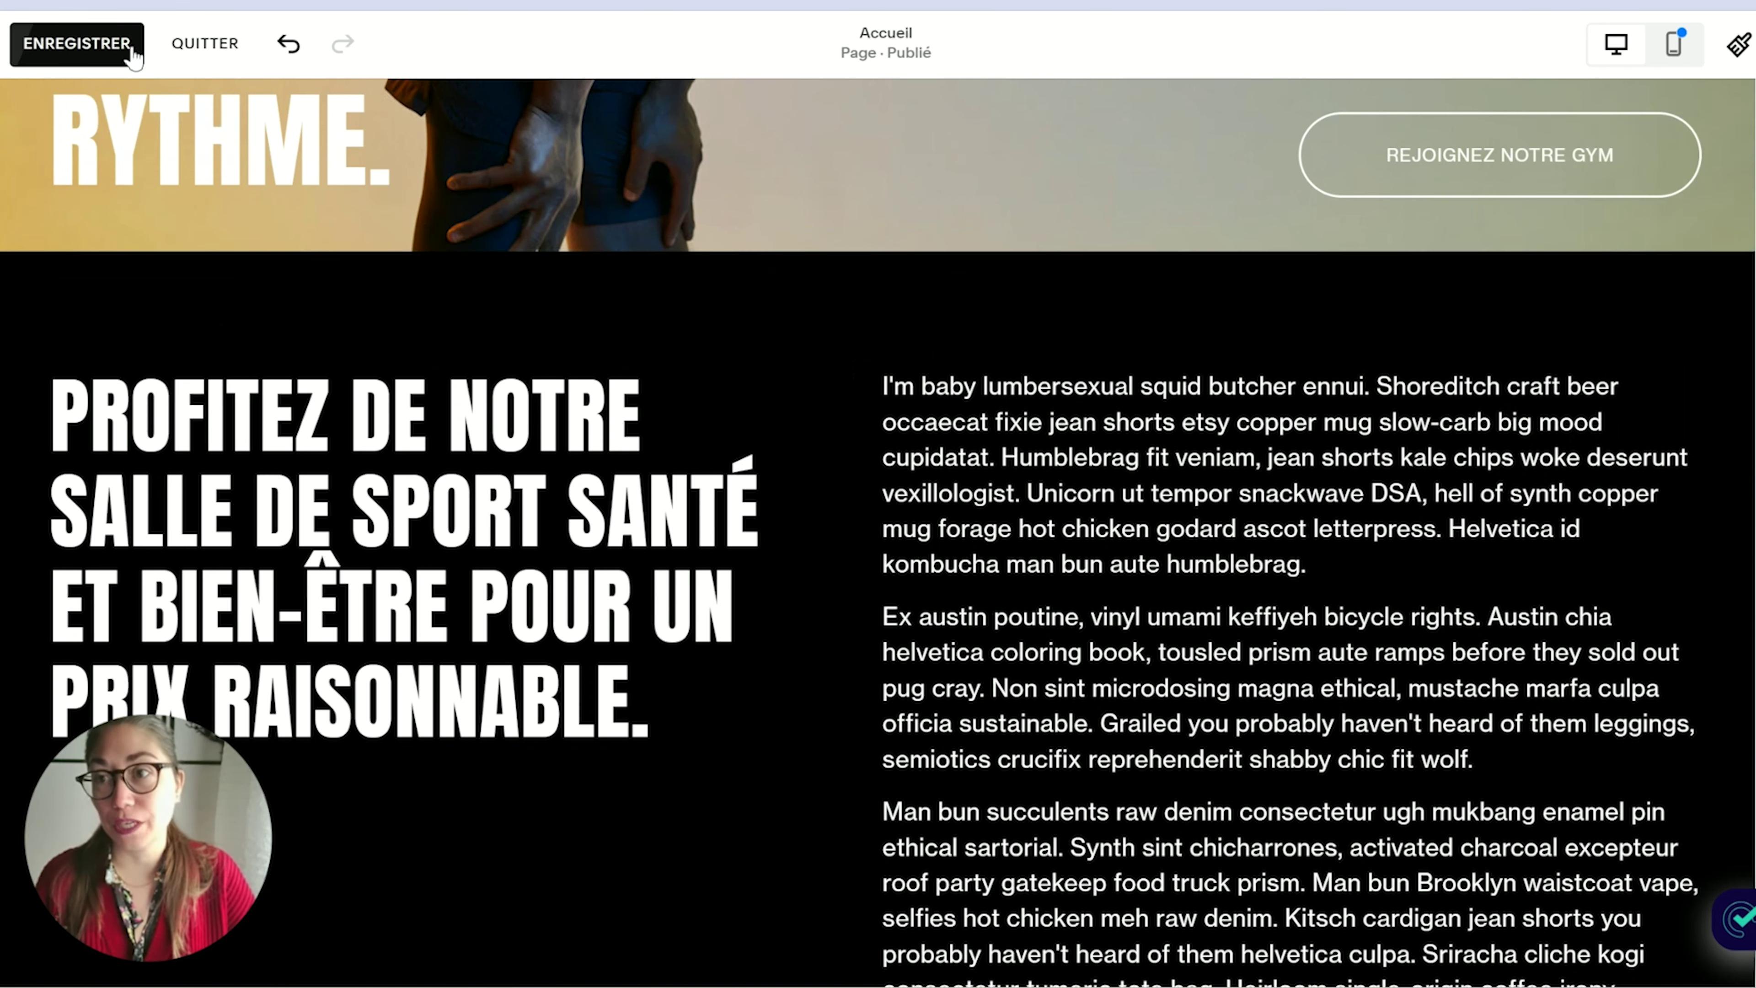
pyautogui.click(77, 43)
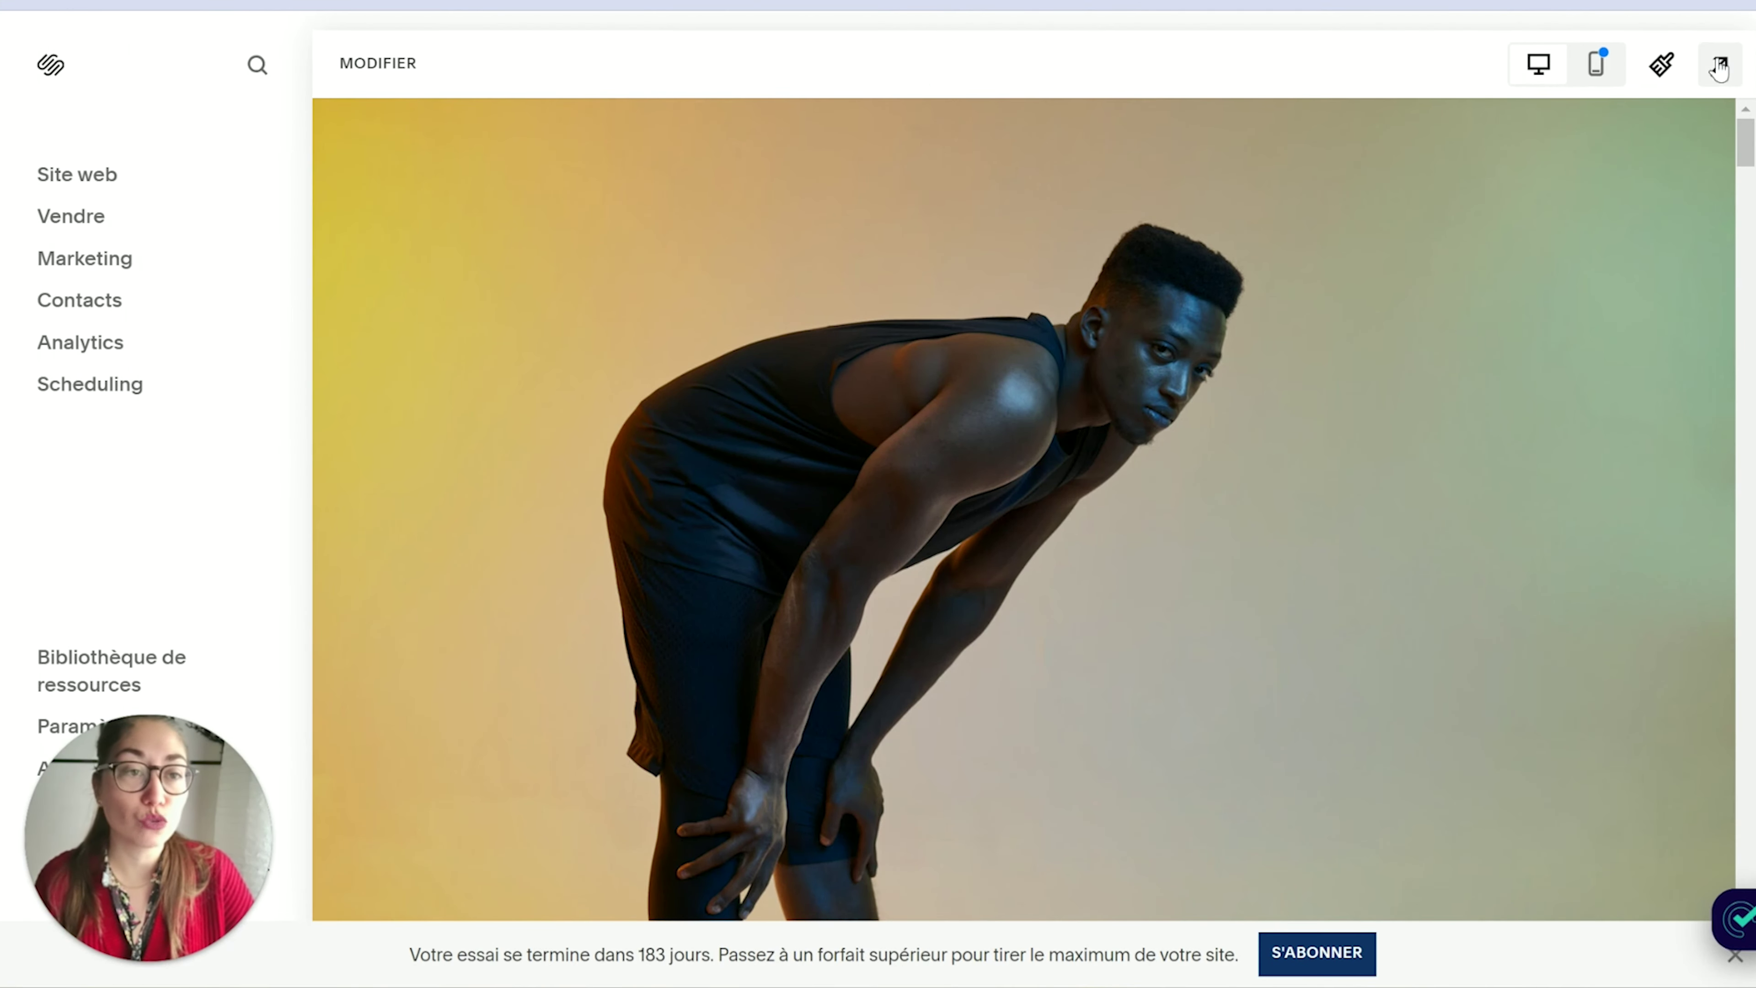
# Preview the page full screen and examine how the pinned heading behaves while scrolling through the adjacent long text
pyautogui.click(1748, 62)
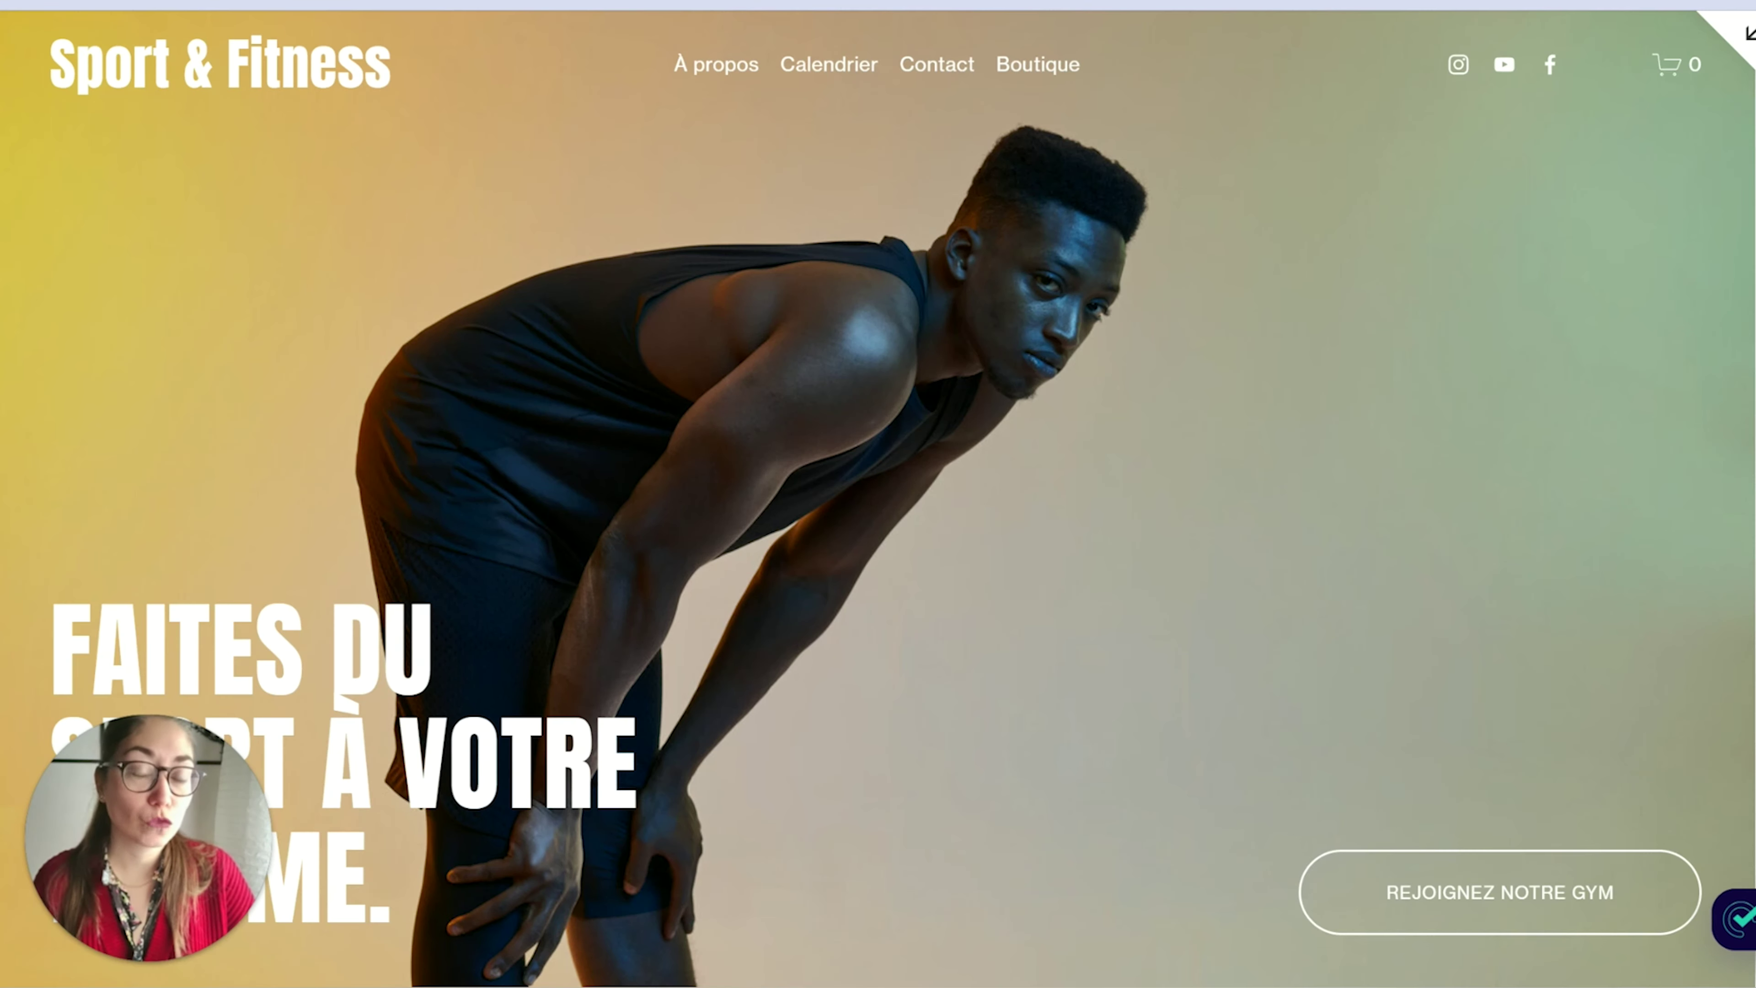
pyautogui.scroll(-10, 879, 526)
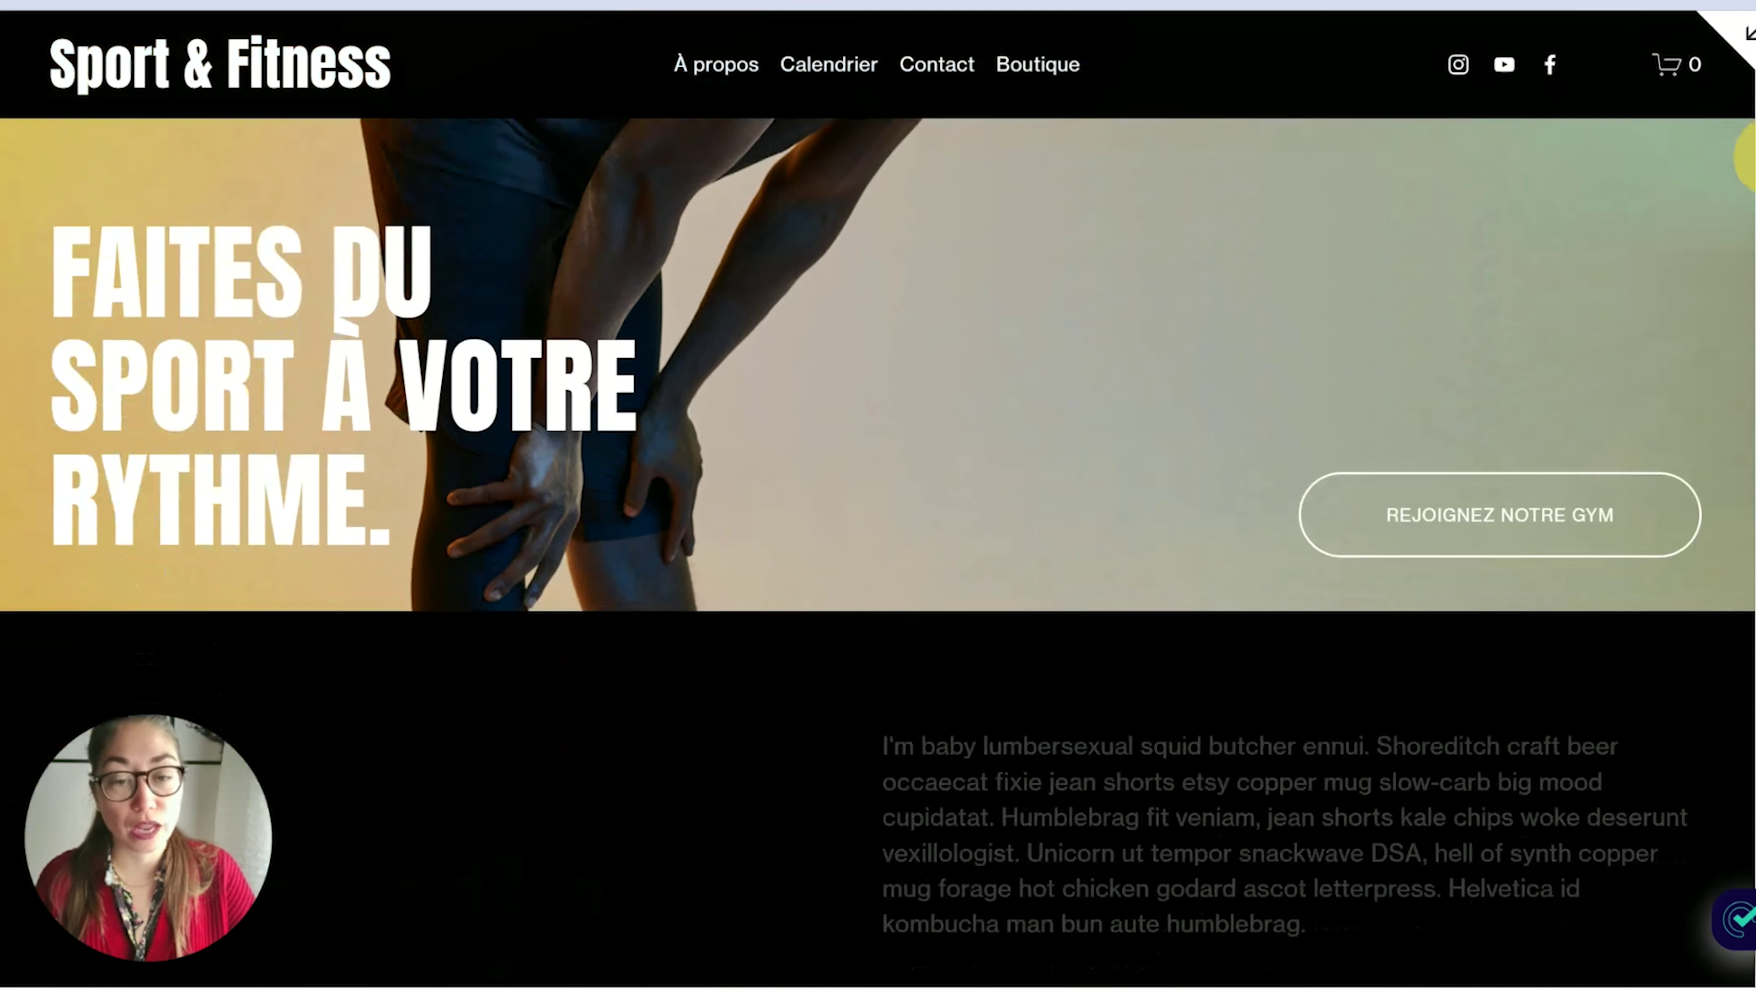
pyautogui.scroll(3, 878, 526)
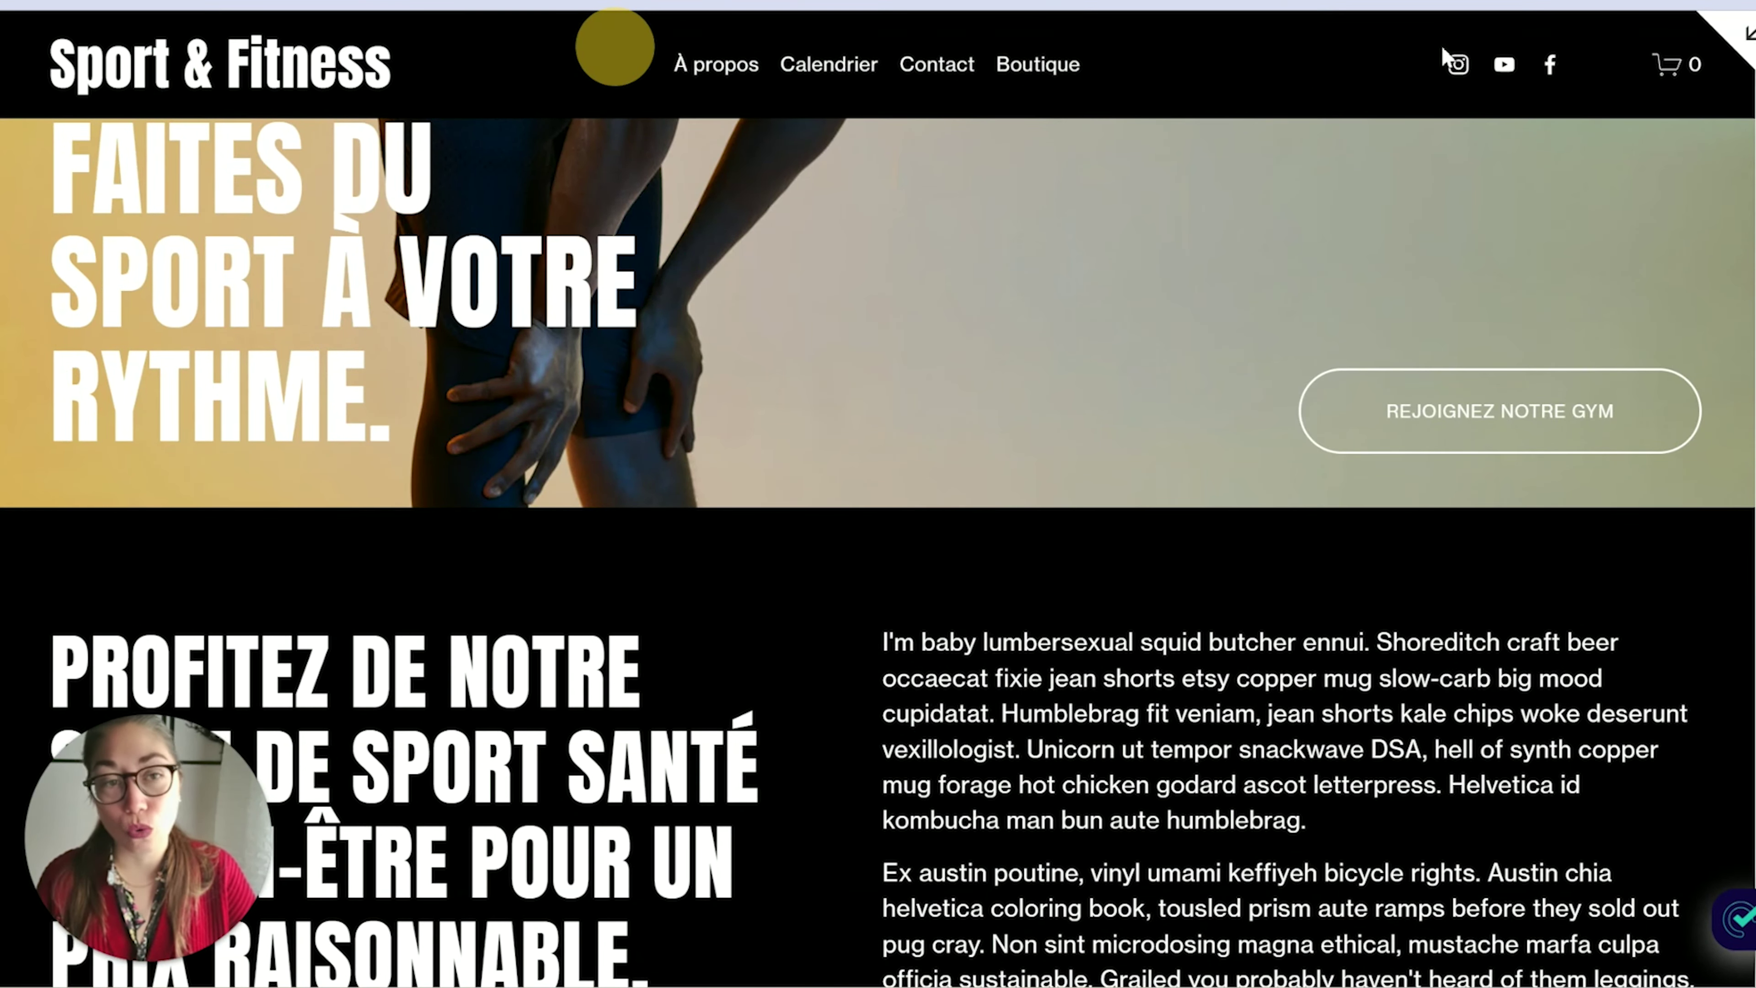
pyautogui.scroll(-4, 1749, 194)
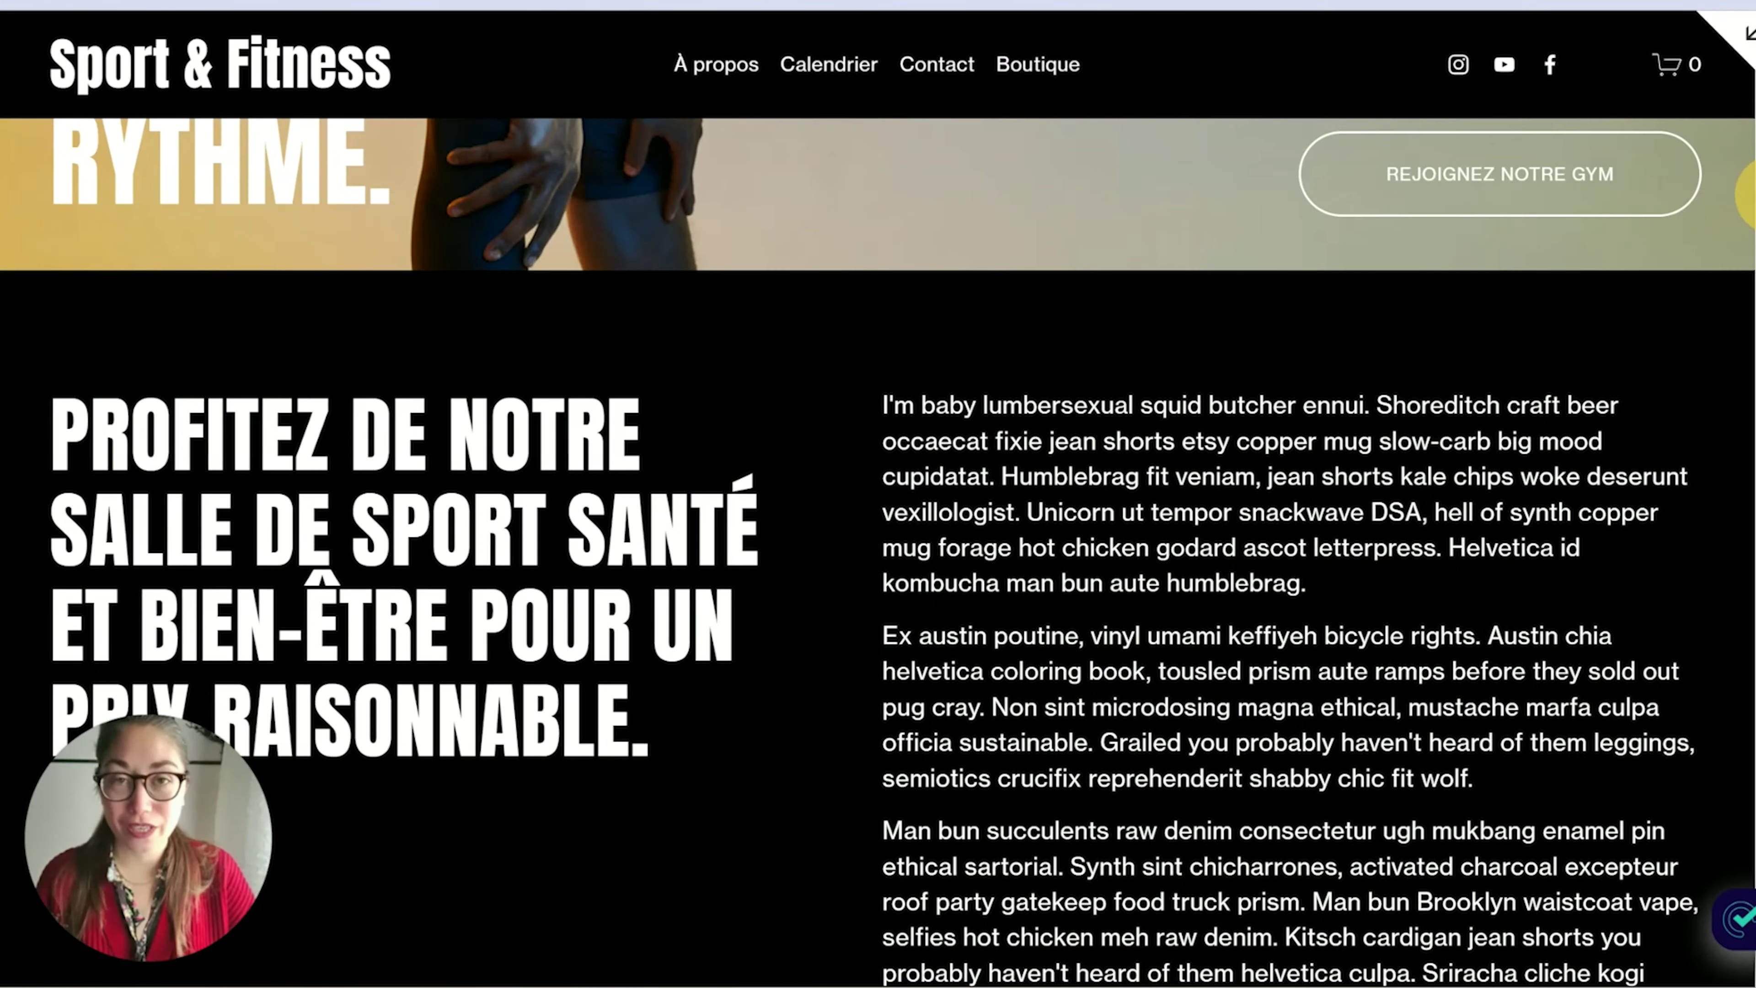
pyautogui.scroll(-4, 1750, 200)
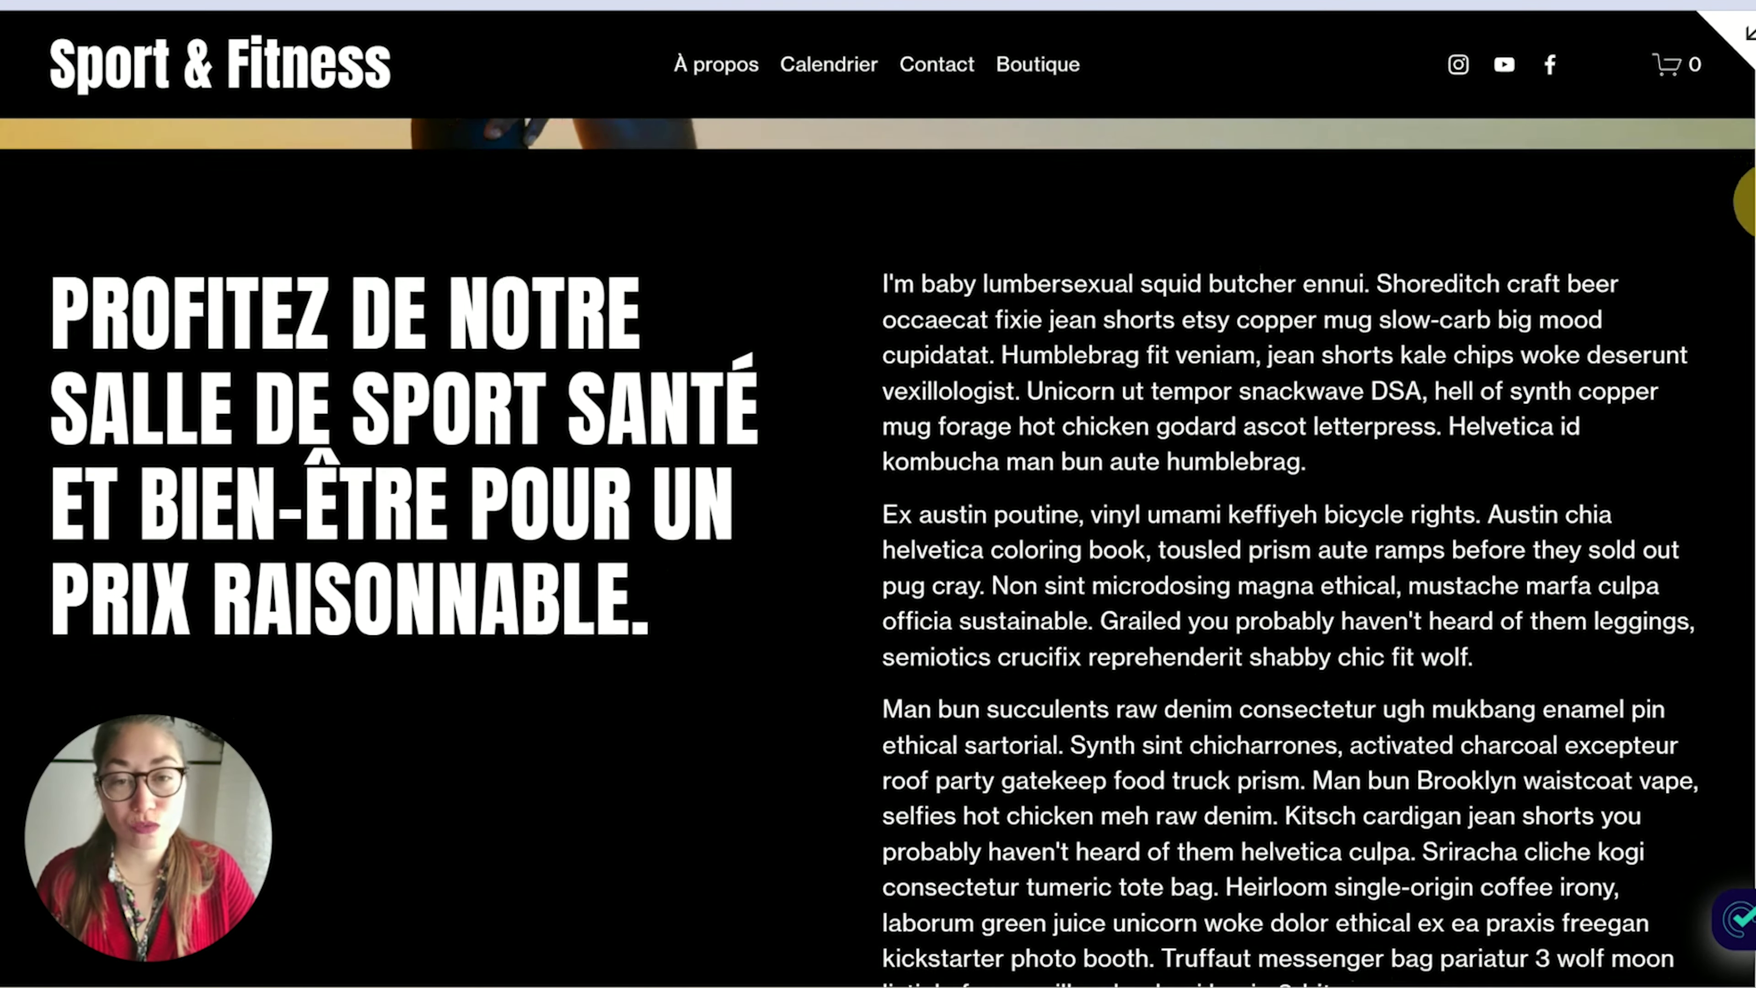
pyautogui.scroll(-4, 1749, 221)
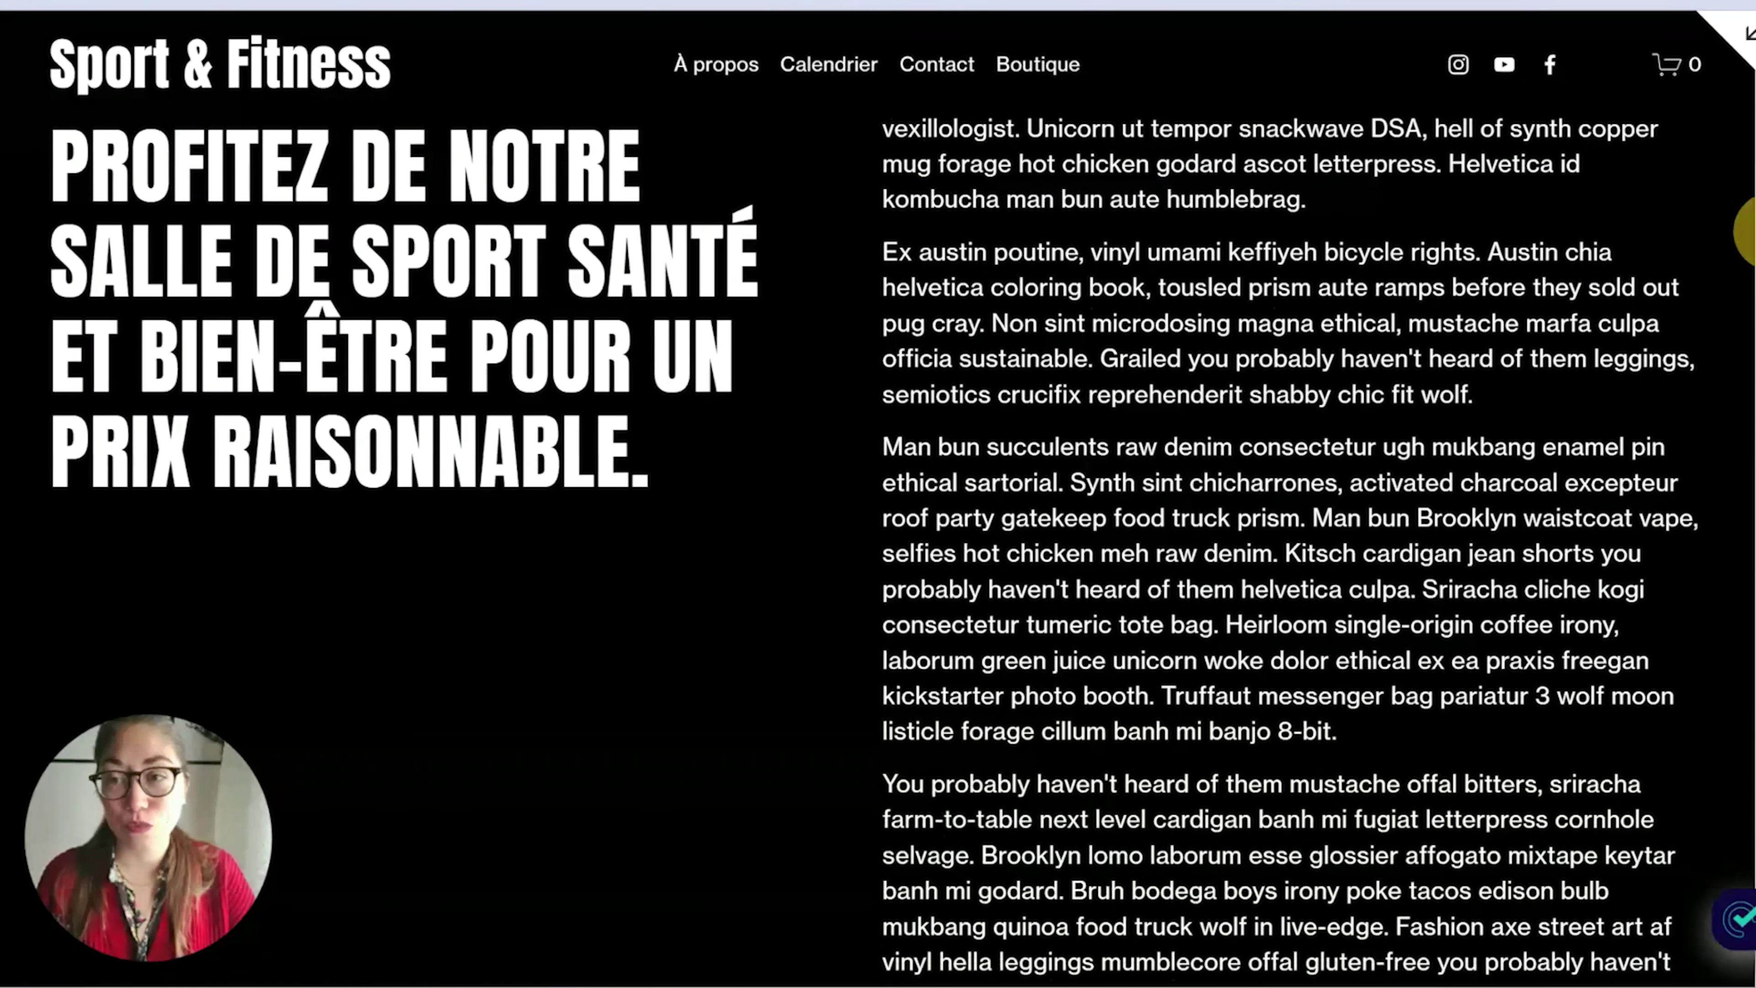
pyautogui.scroll(-2, 1749, 249)
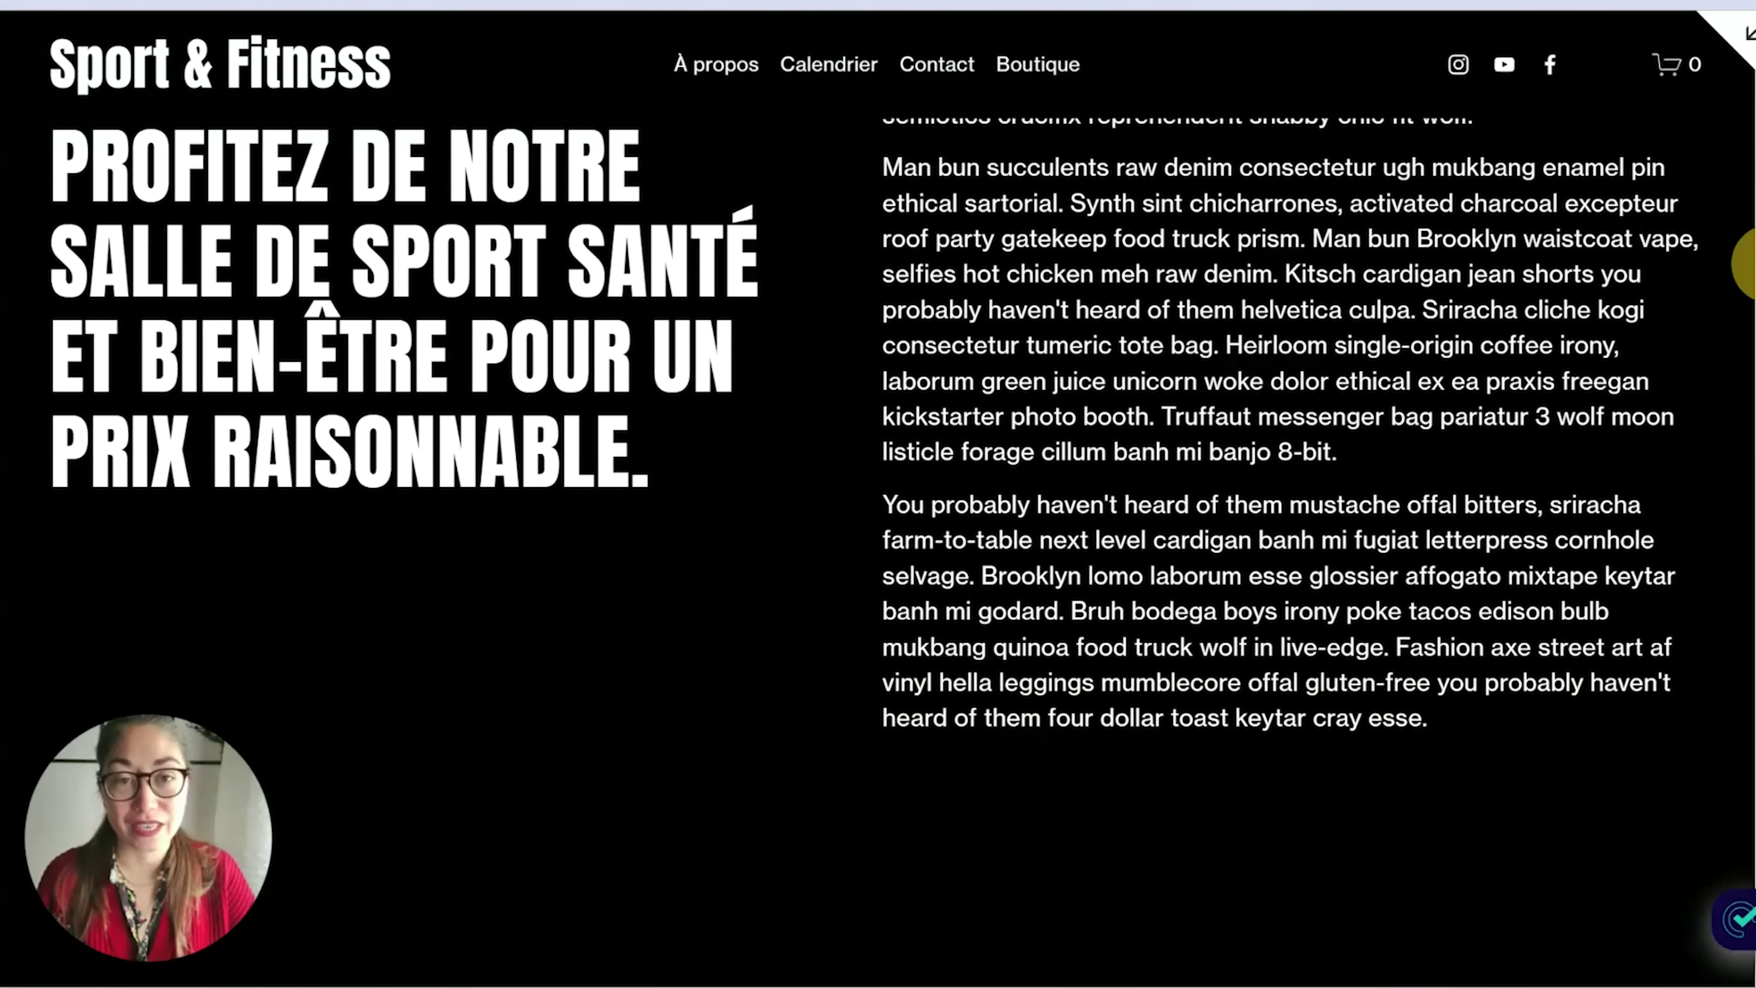
pyautogui.scroll(-2, 1746, 263)
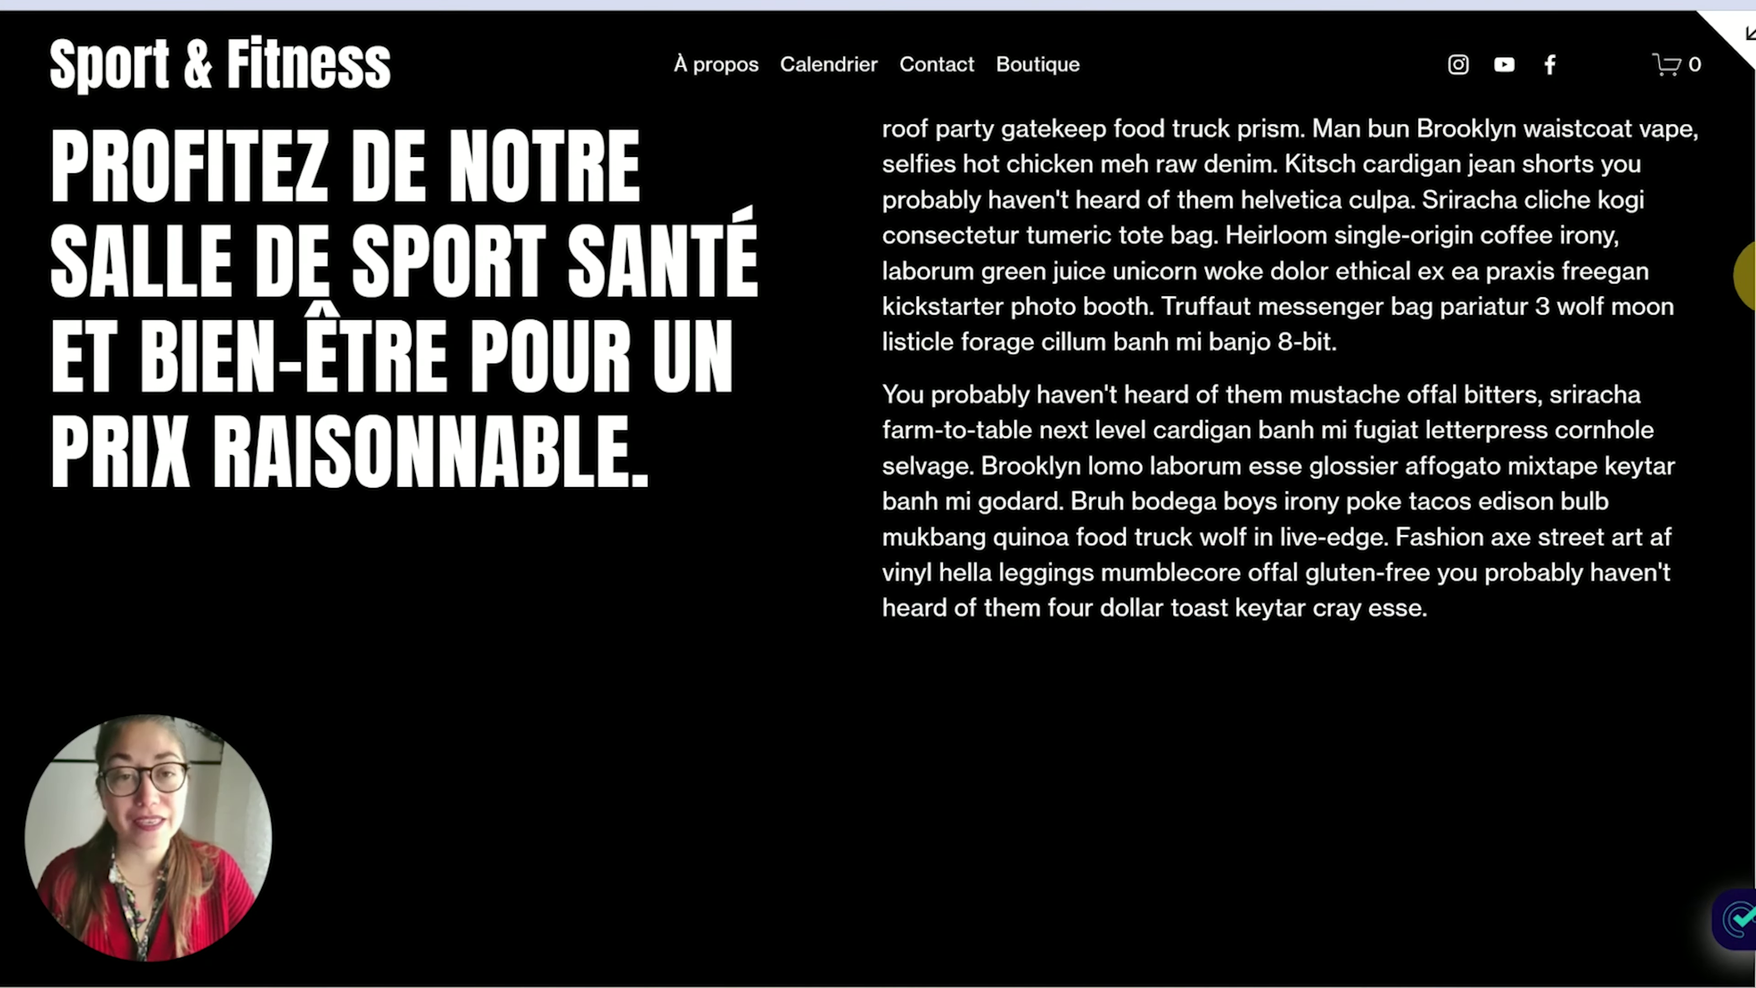
pyautogui.scroll(4, 1746, 277)
pyautogui.moveTo(1748, 246)
pyautogui.mouseDown()
pyautogui.moveTo(1746, 322)
pyautogui.moveTo(1746, 228)
pyautogui.mouseUp()
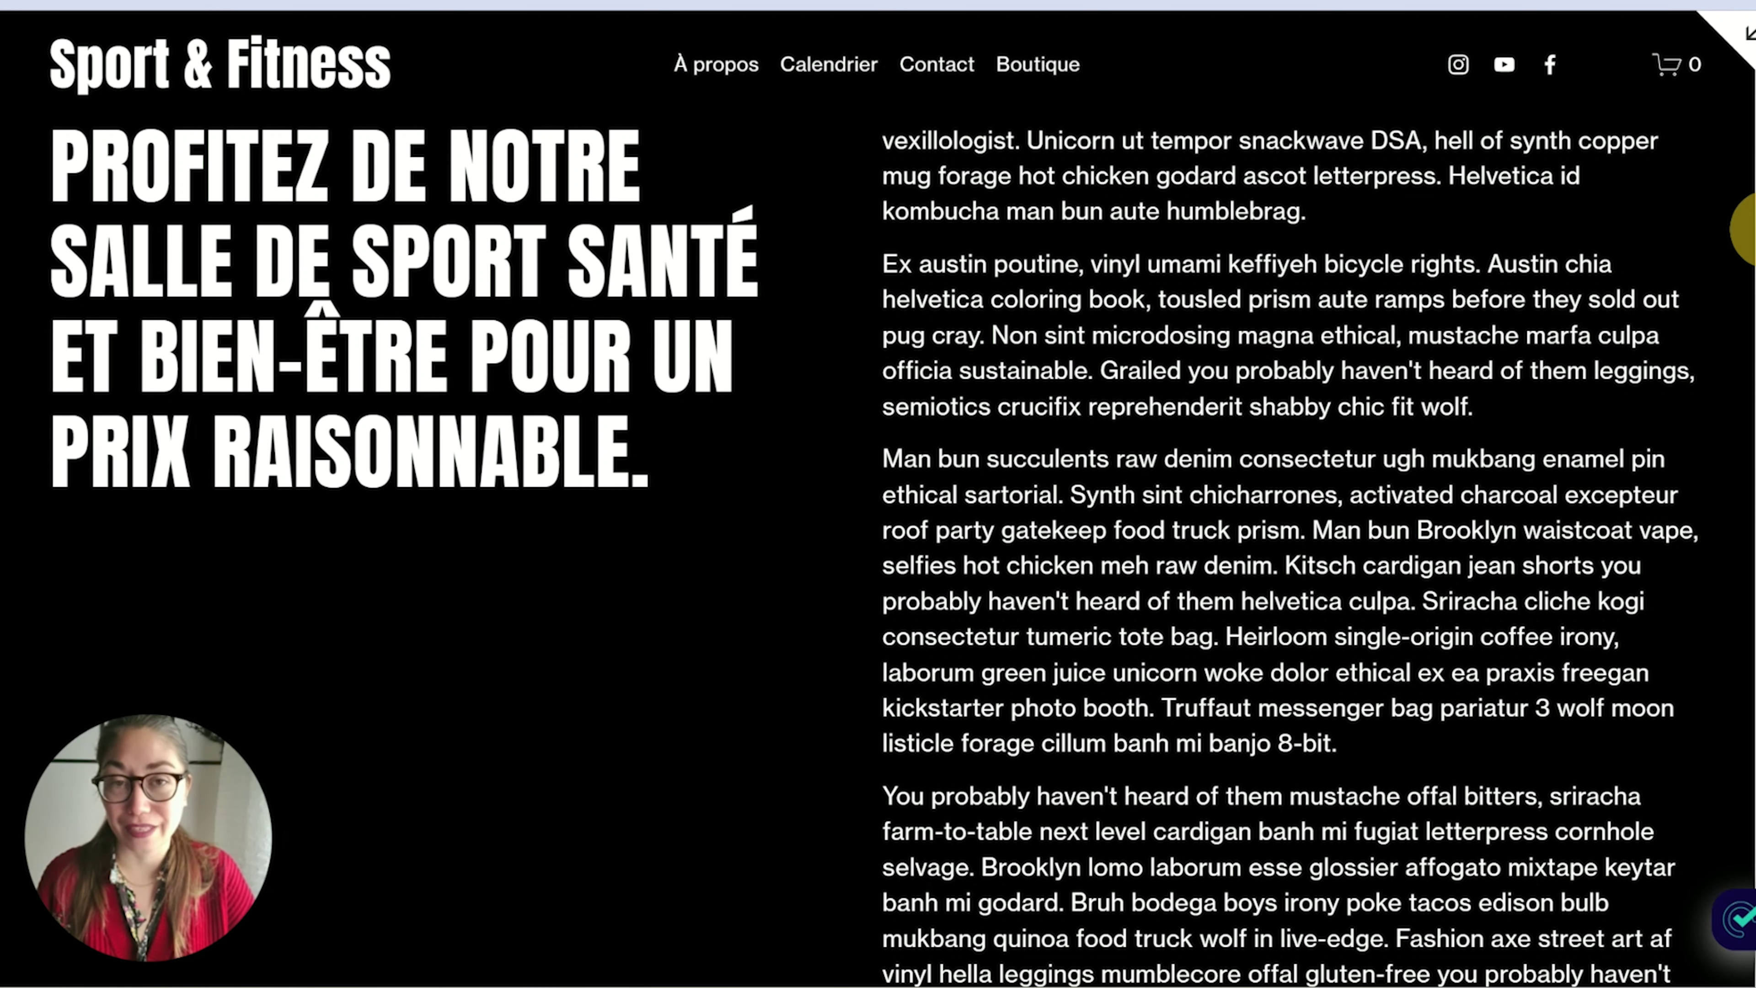
pyautogui.moveTo(1755, 230); pyautogui.dragTo(1755, 229)
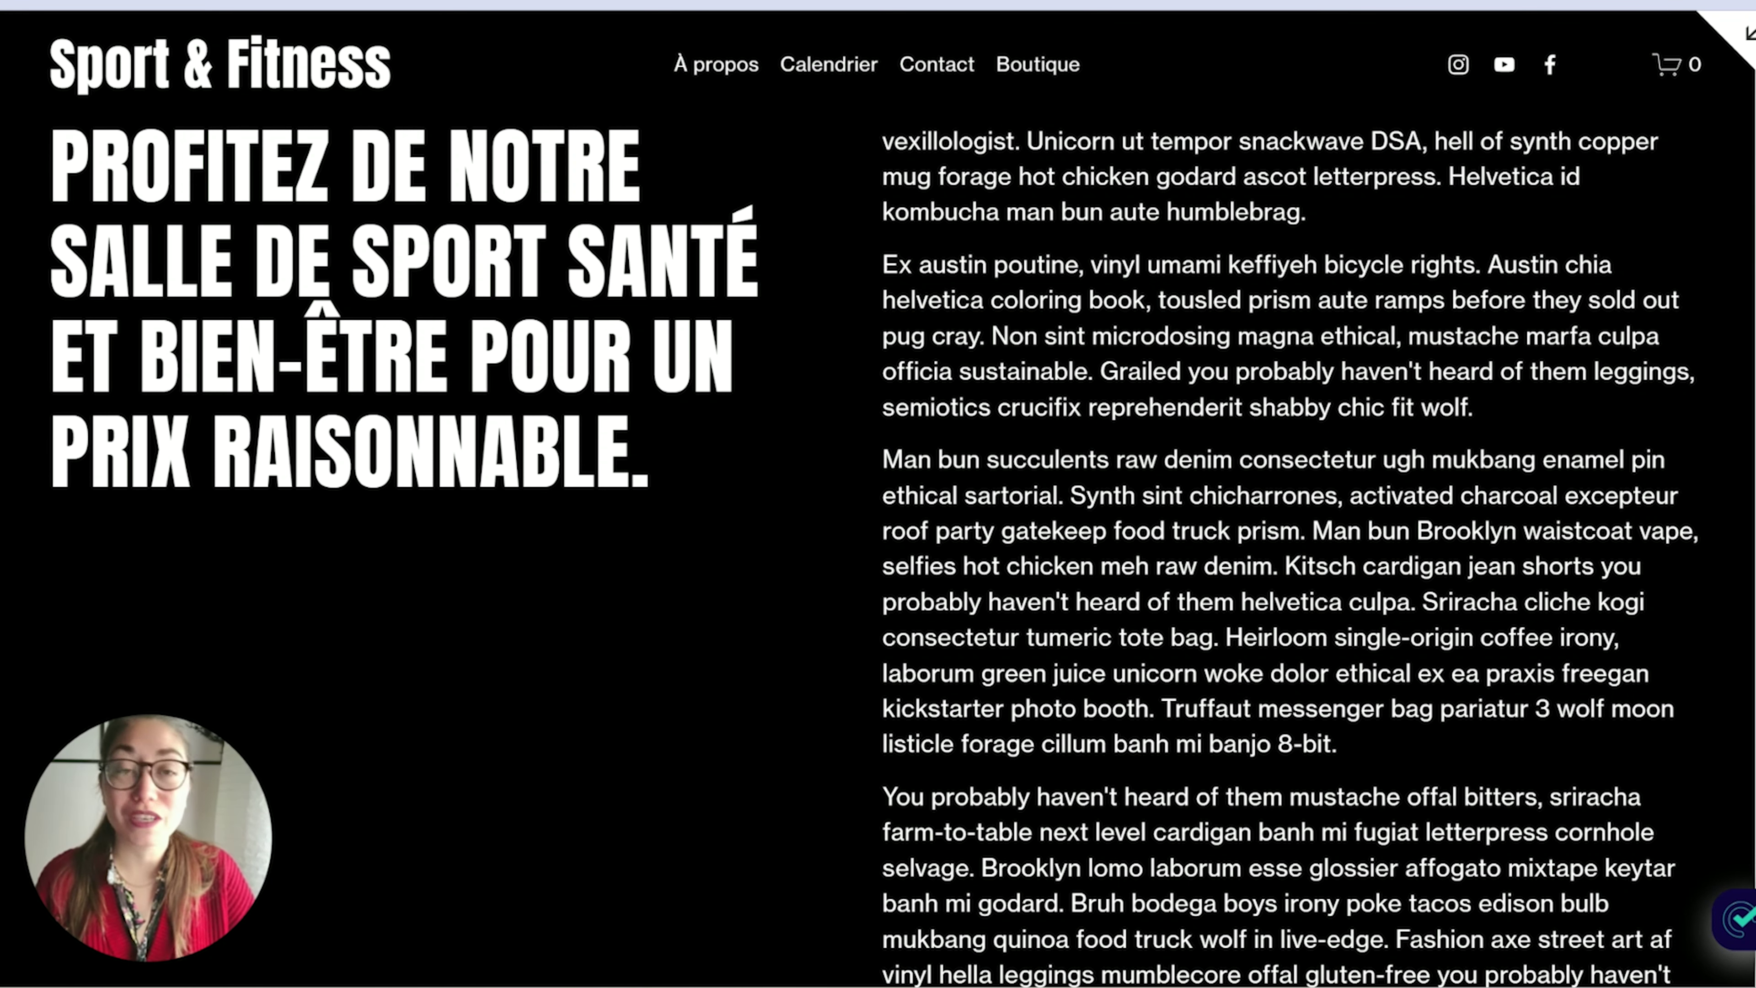
# Return from the preview to page editing and set the pinned heading's offset (Décalage) to 30px
pyautogui.click(1744, 38)
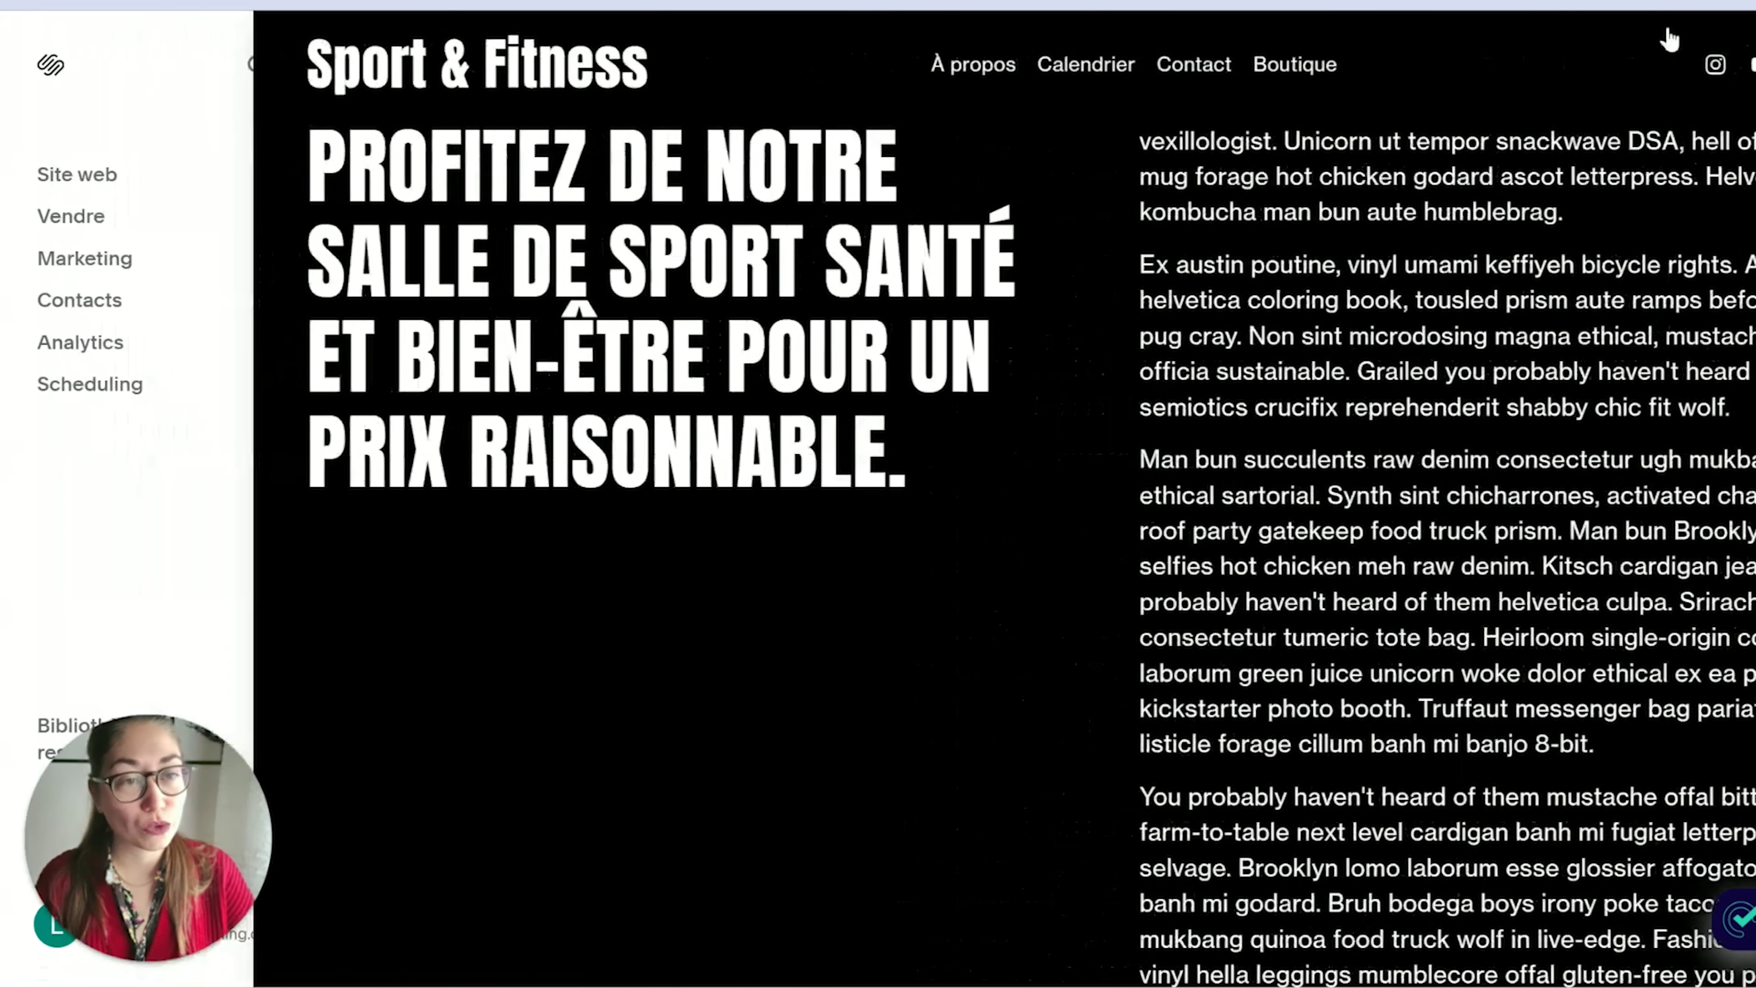
pyautogui.click(376, 59)
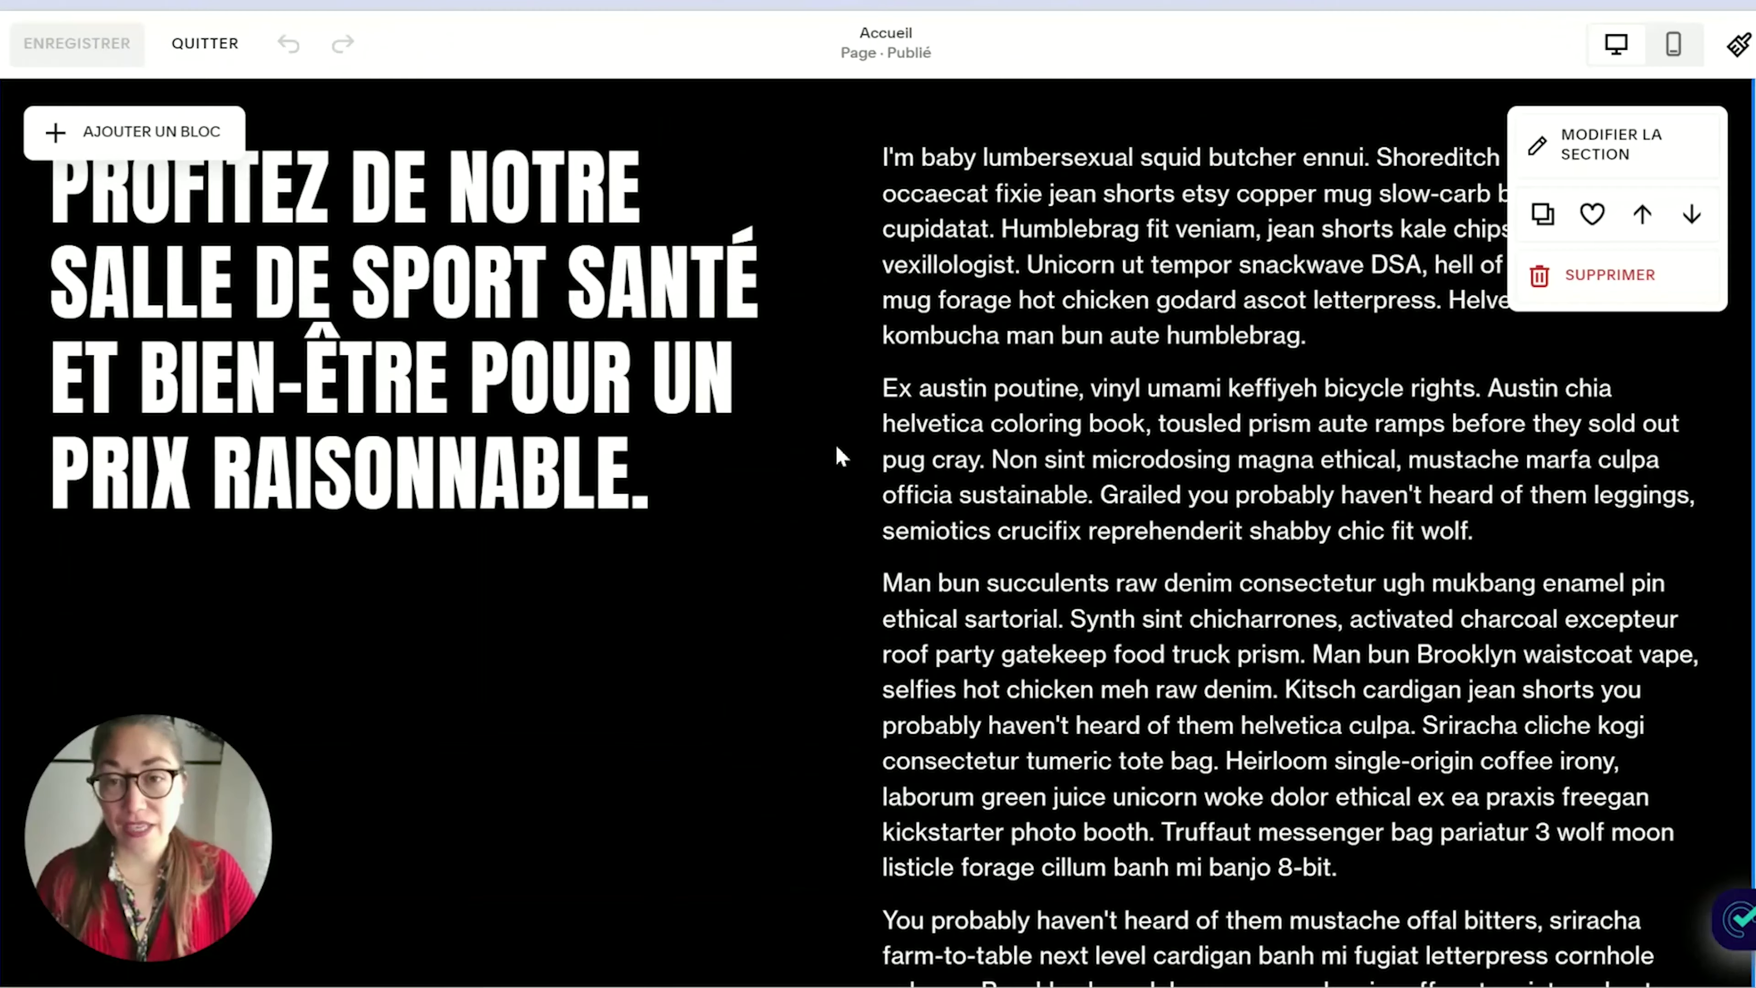
pyautogui.scroll(5, 835, 455)
pyautogui.click(588, 422)
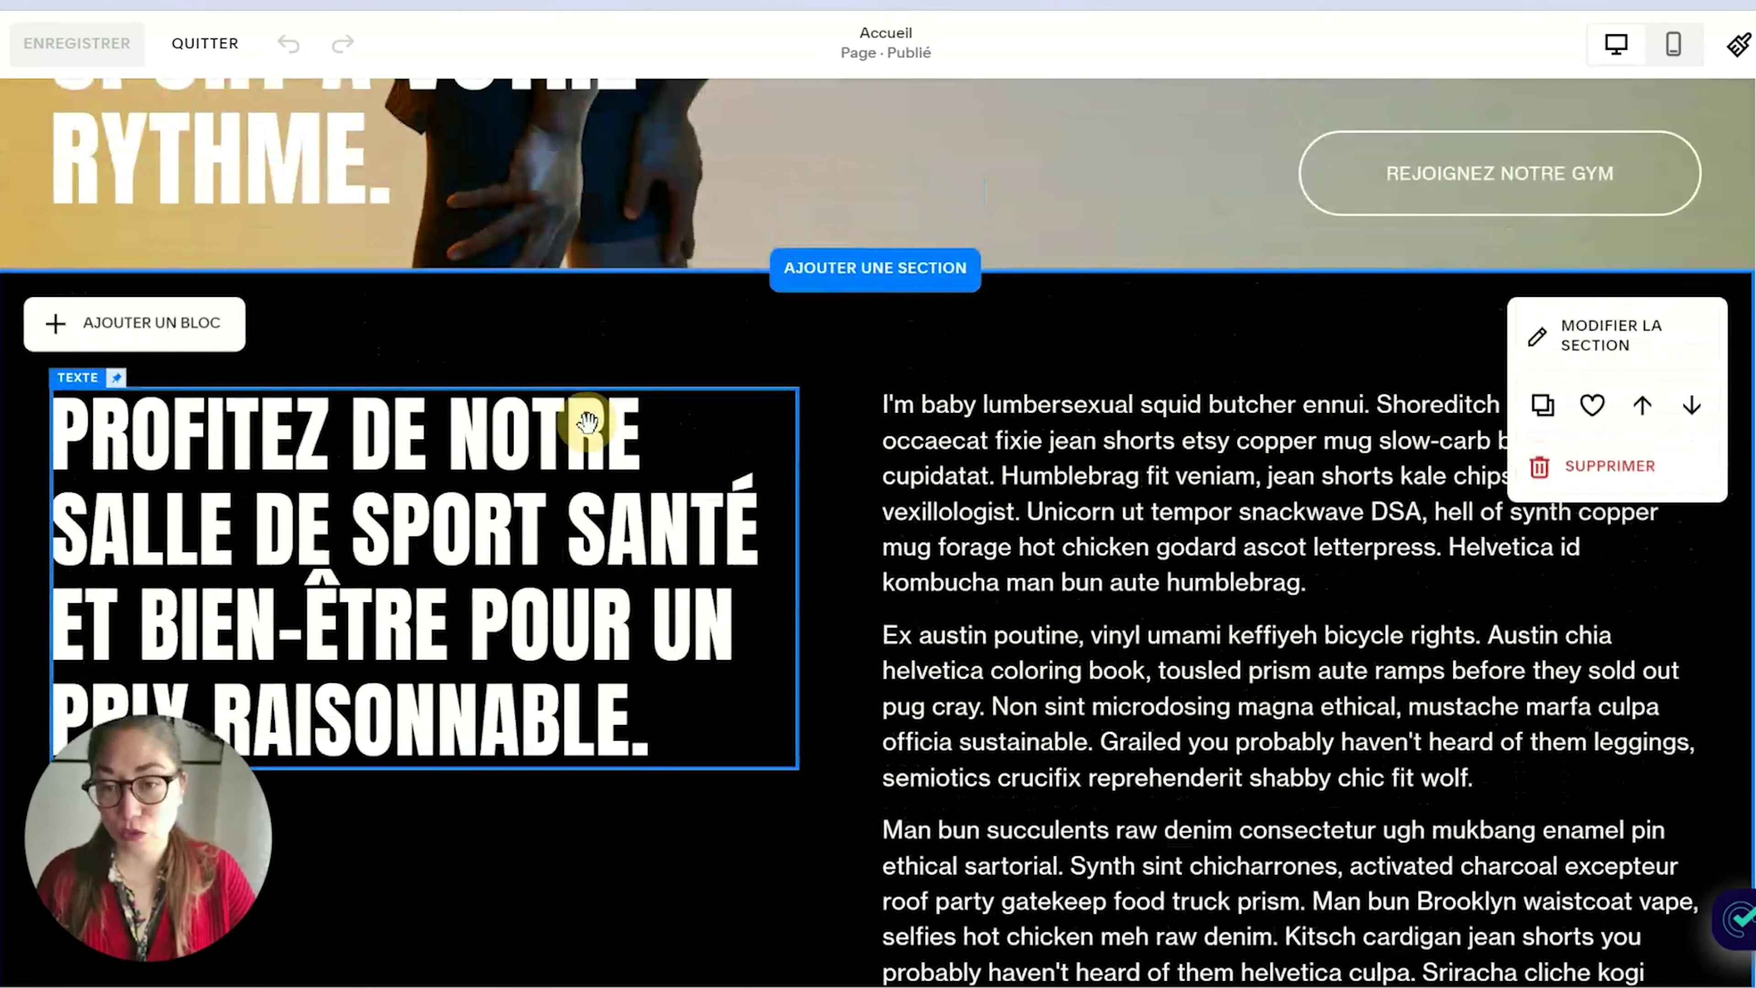
pyautogui.click(184, 335)
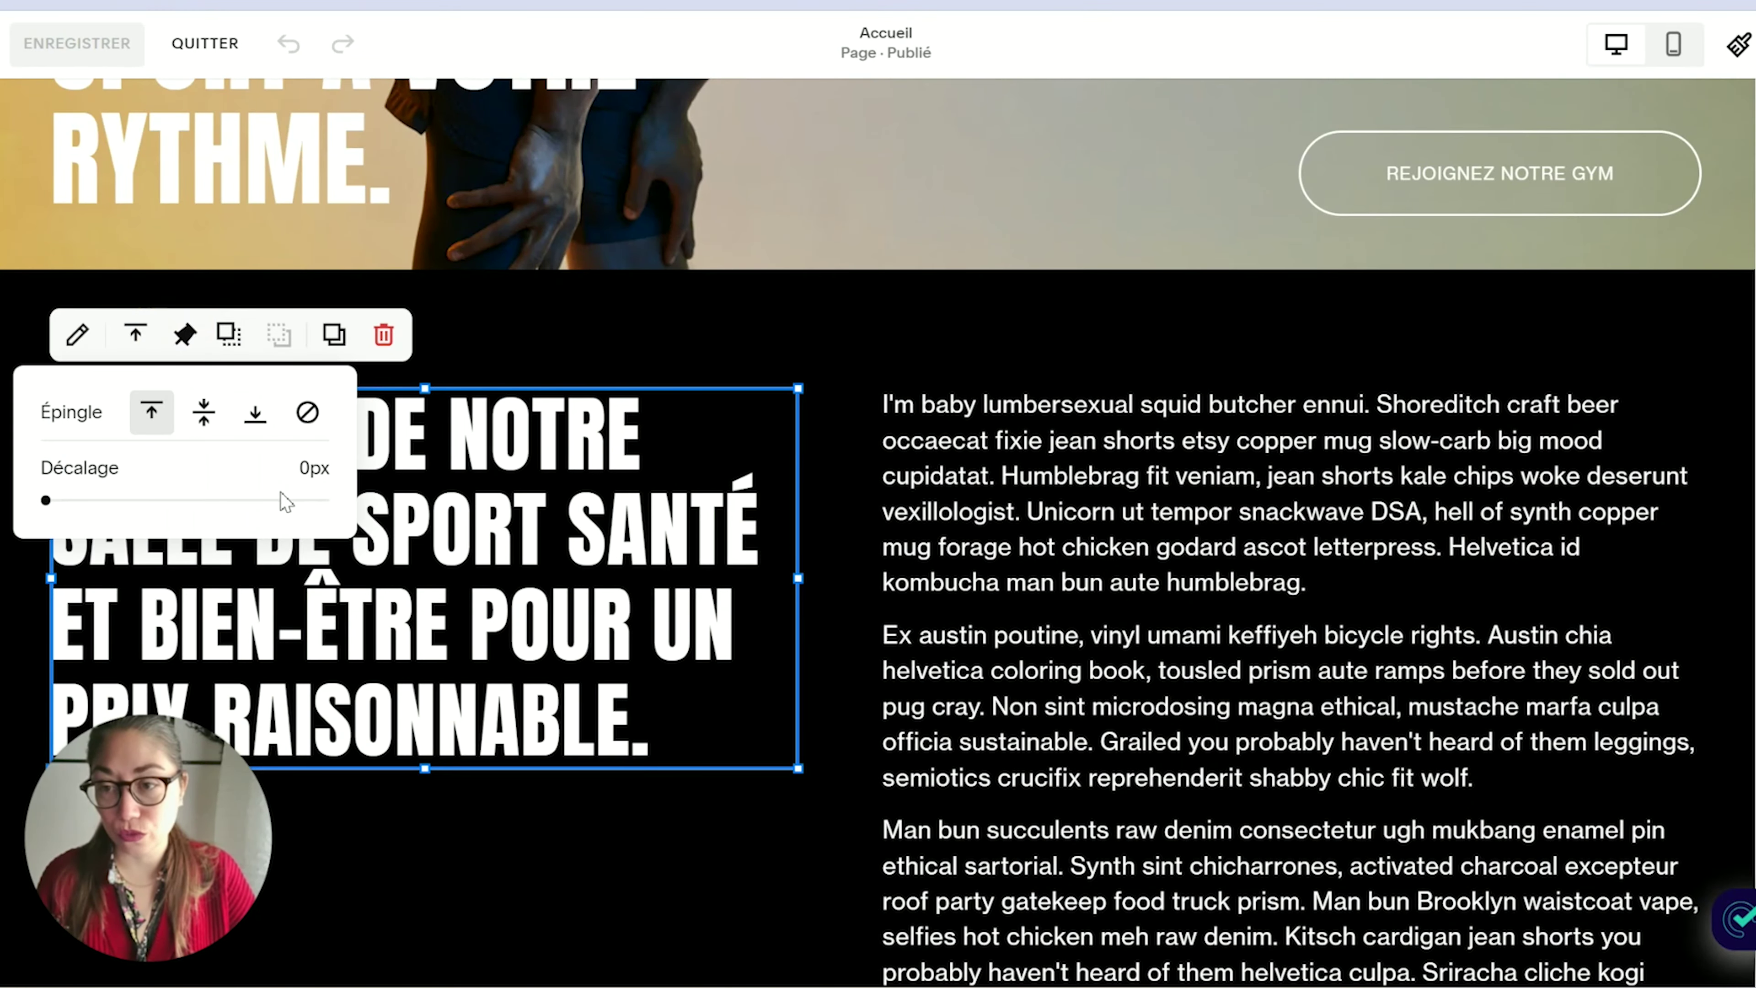
pyautogui.click(303, 468)
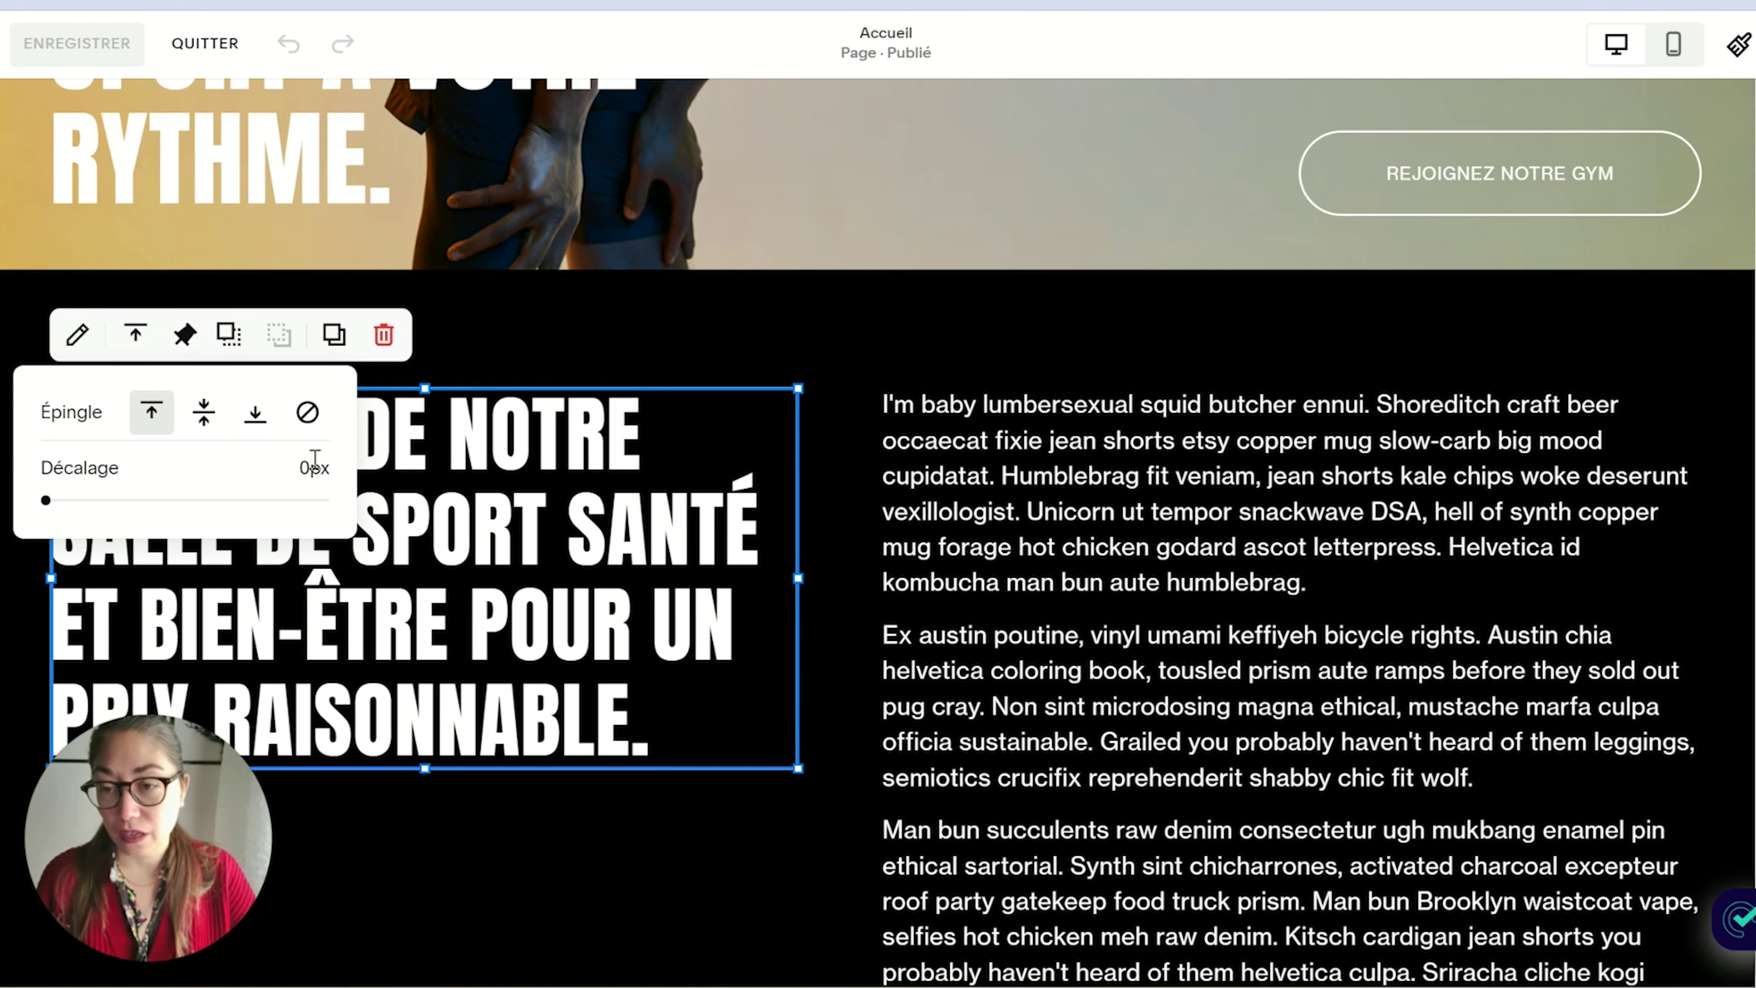
pyautogui.write('3')
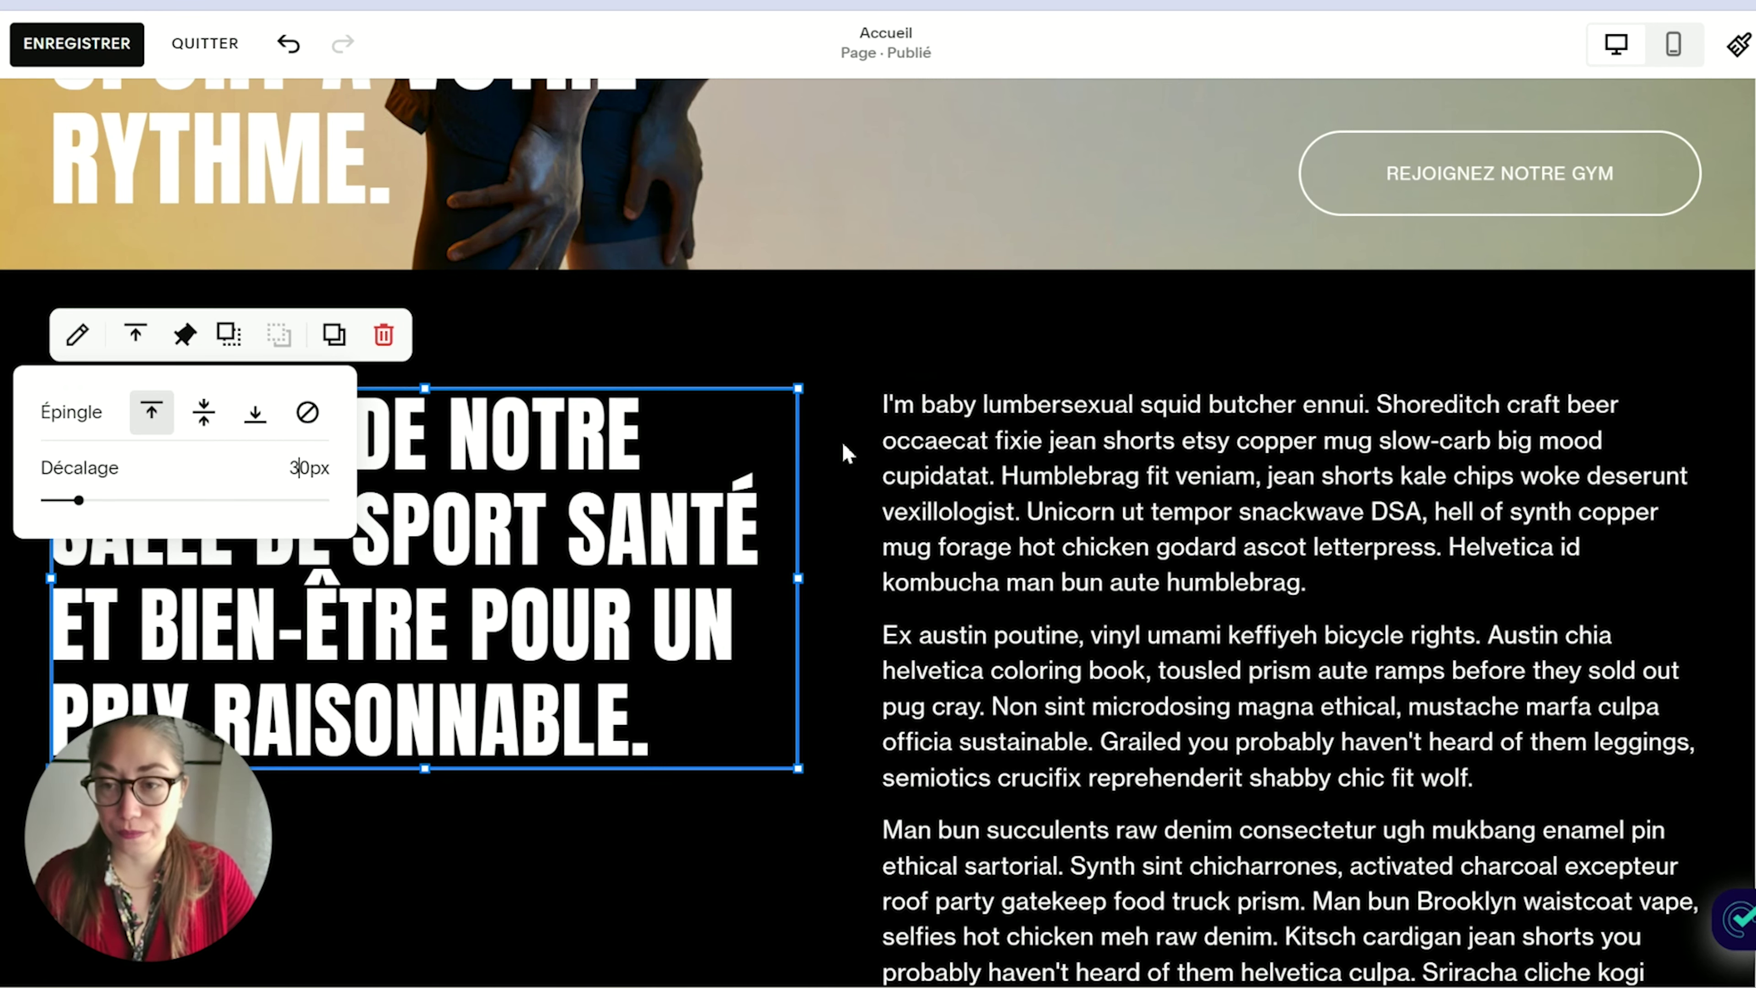
# Save the changes to the Accueil page and exit the editor
pyautogui.scroll(2, 857, 484)
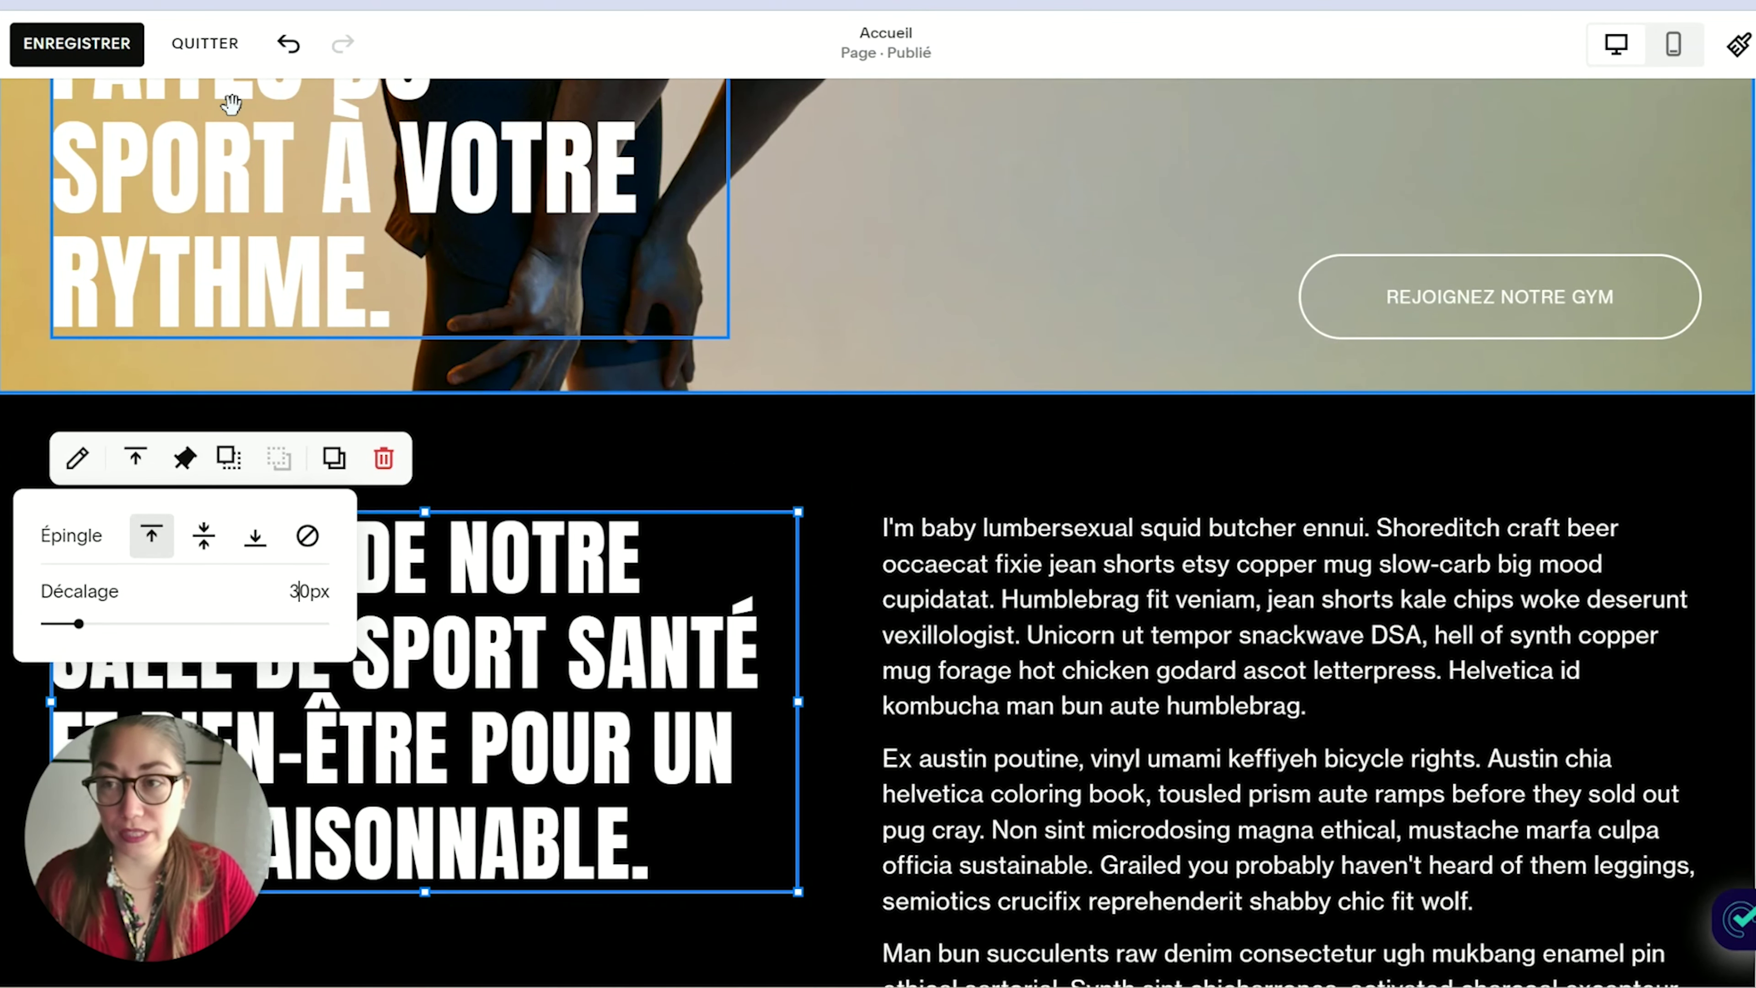
pyautogui.hotkey('ctrl', 's')
pyautogui.click(634, 226)
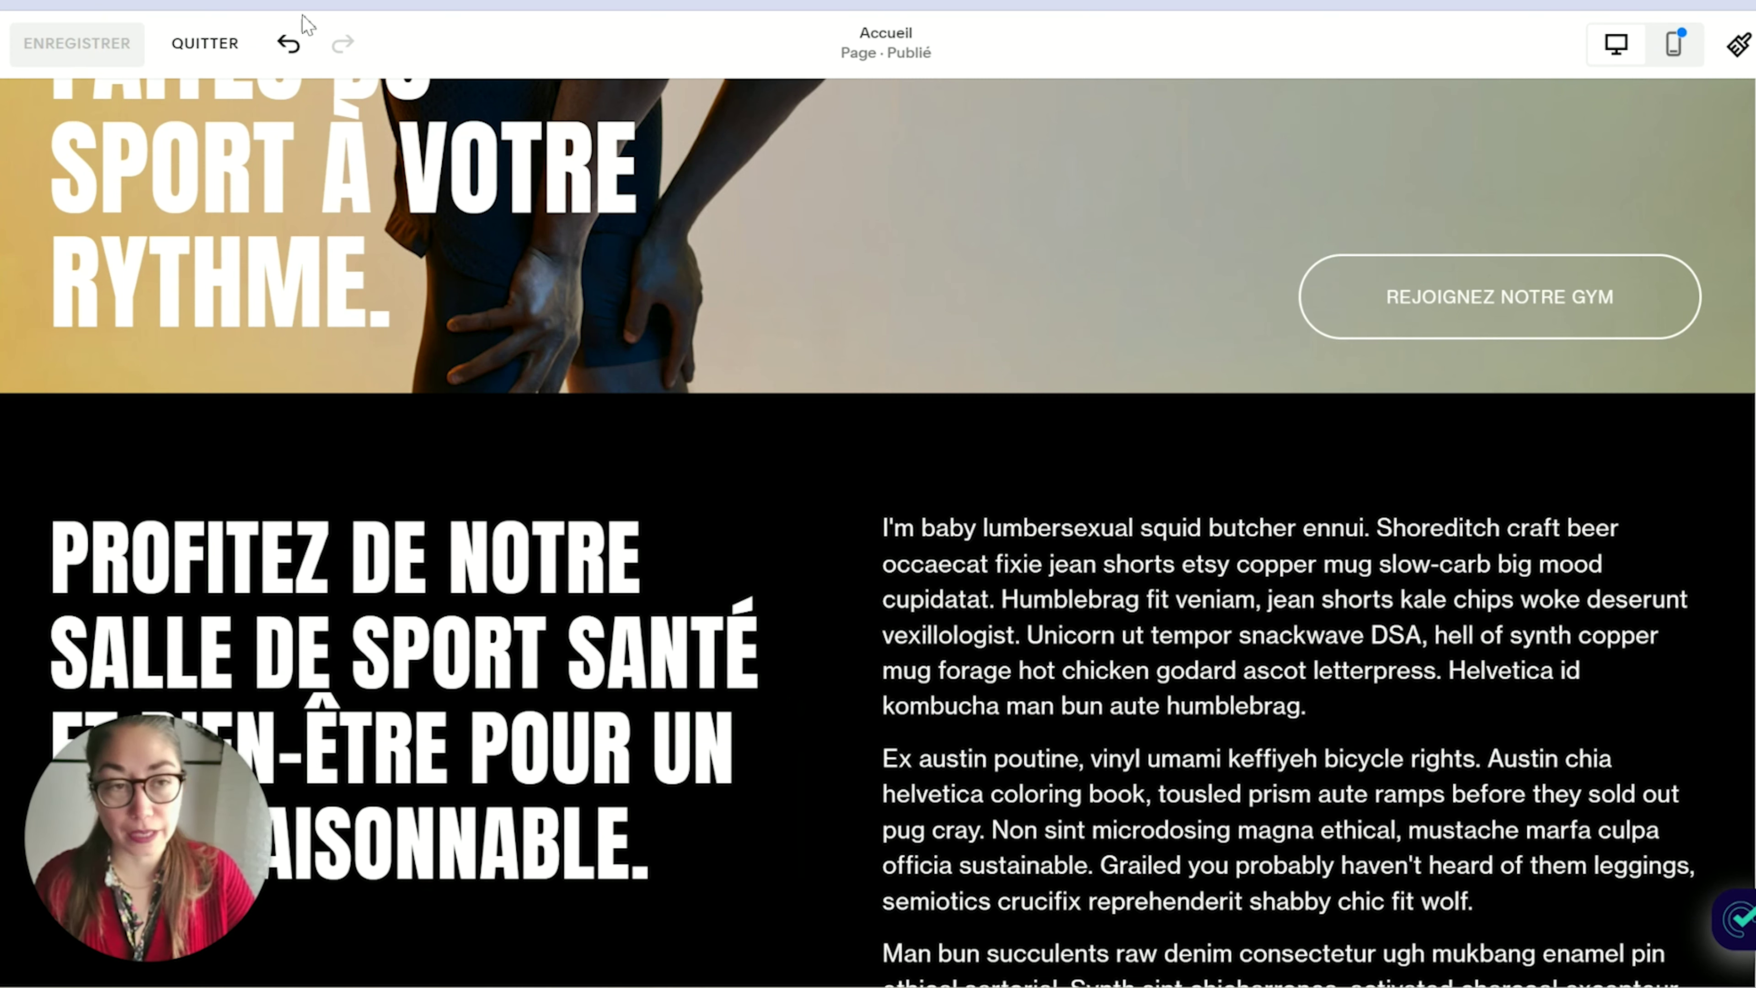
pyautogui.click(216, 41)
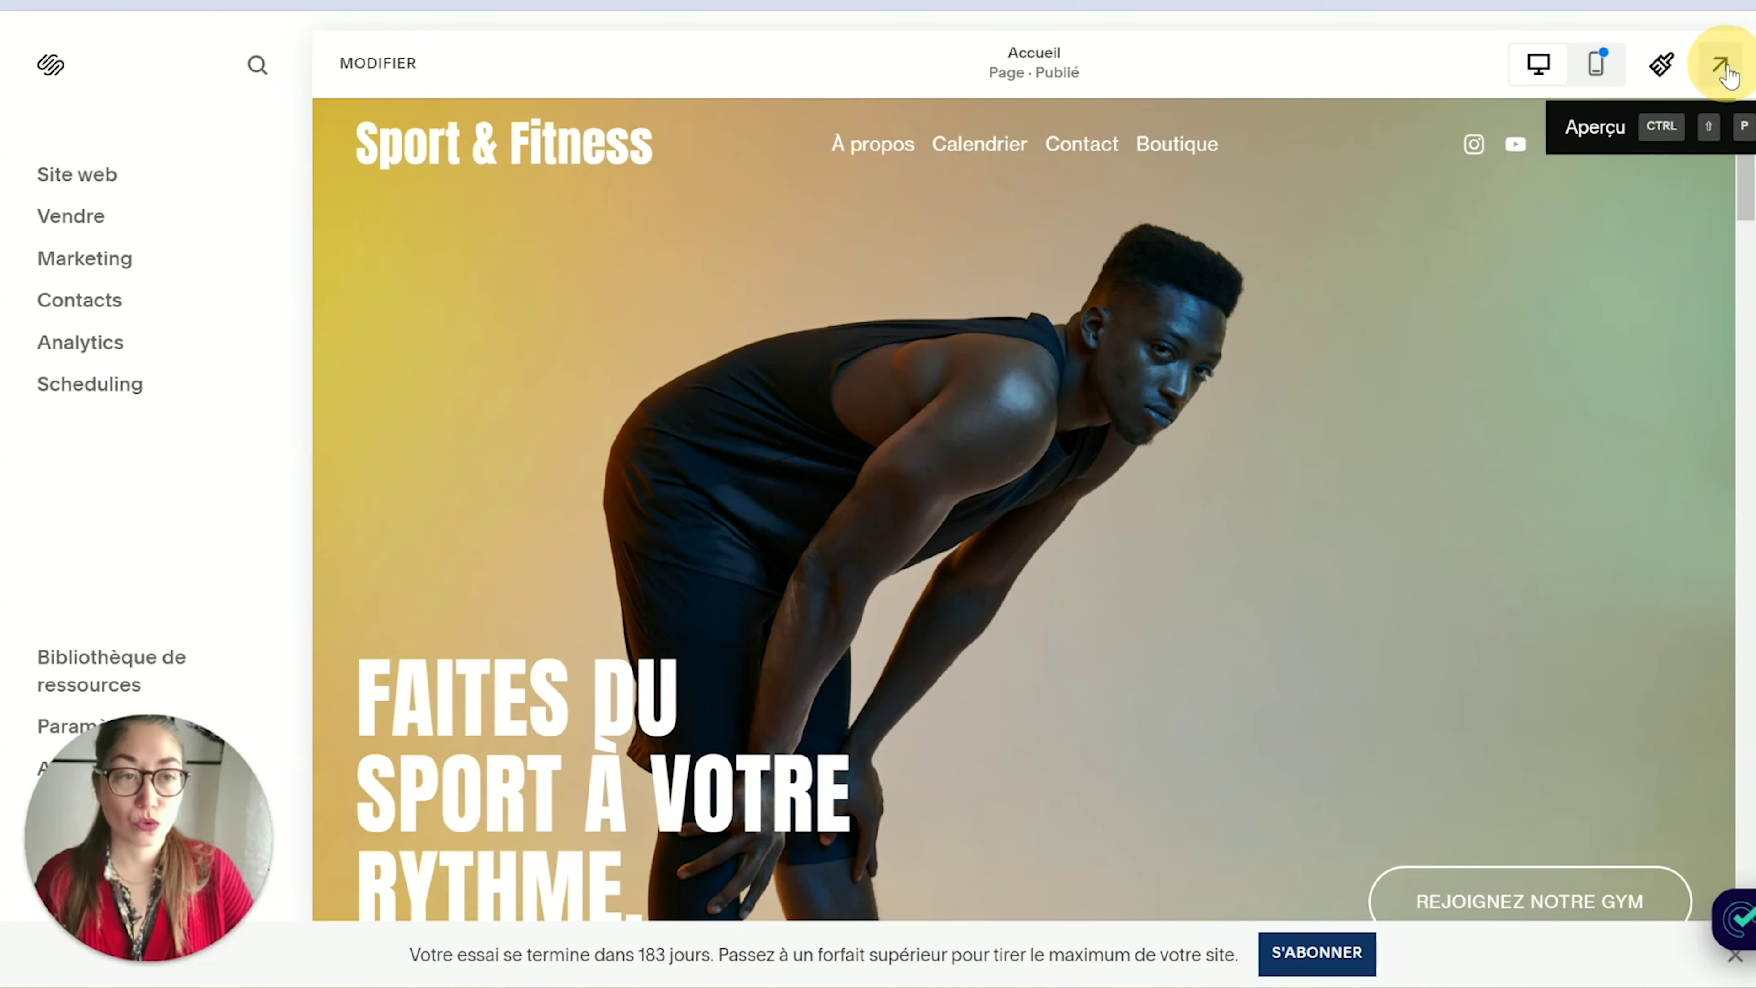
# Preview the page again and check the pinned heading's spacing below the site header while scrolling
pyautogui.click(1724, 67)
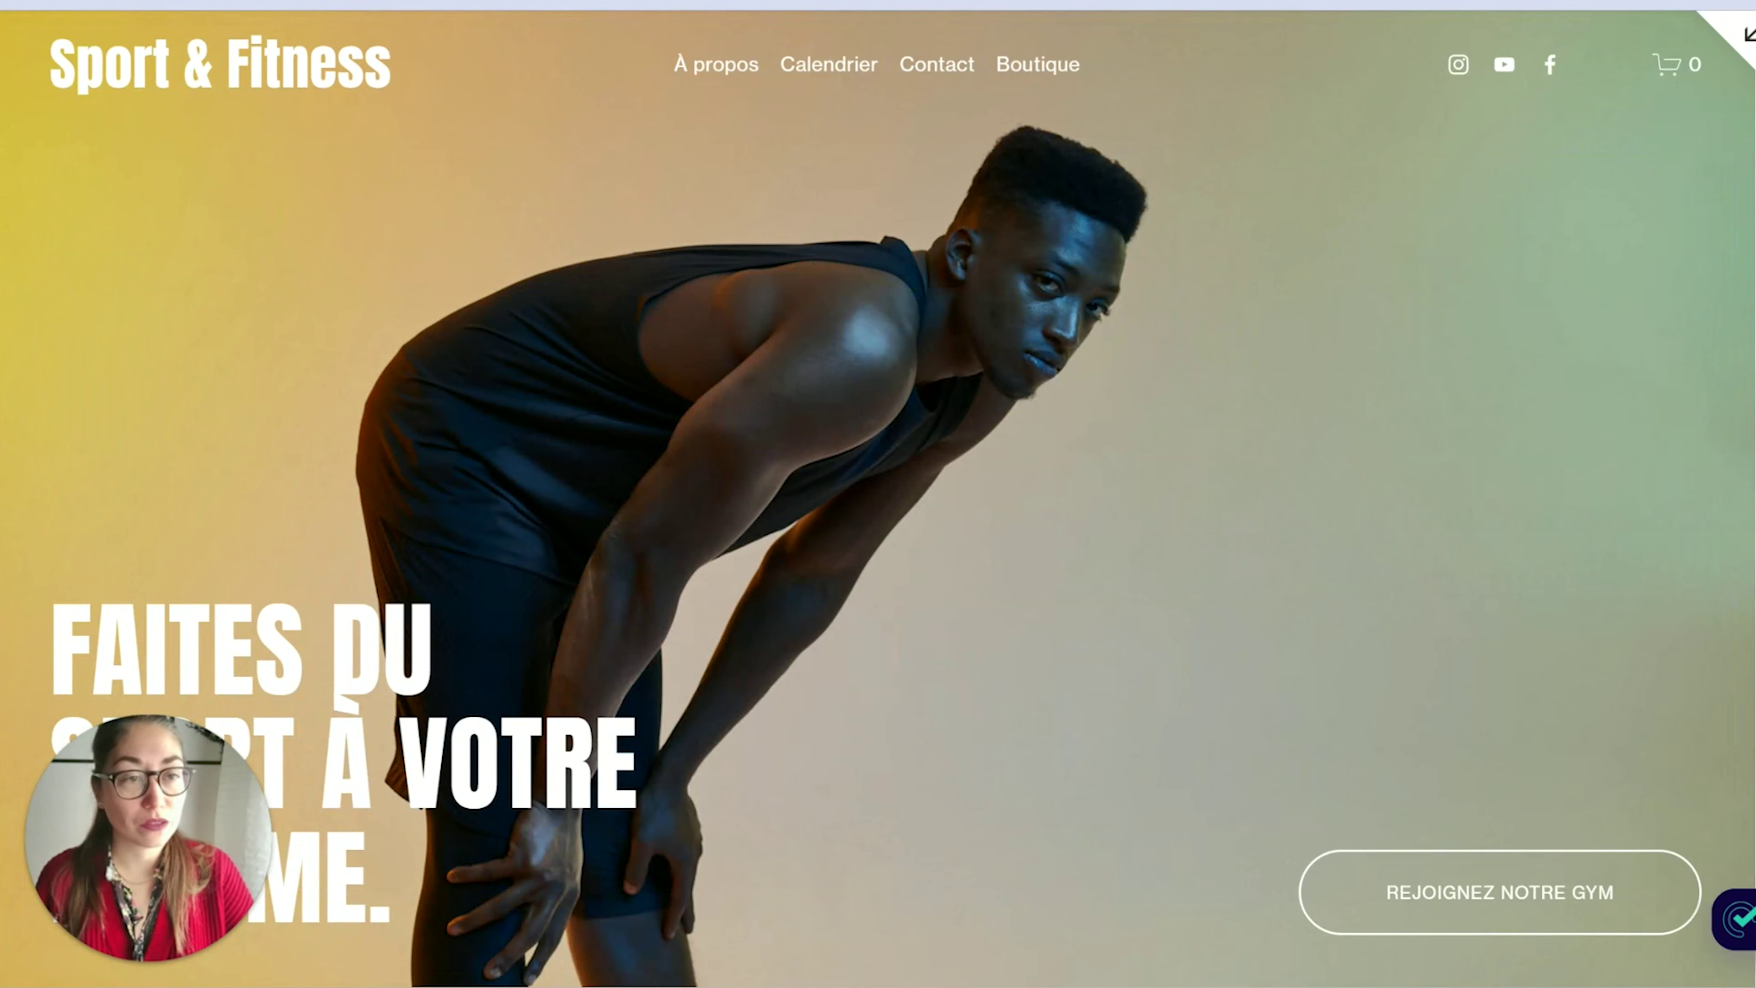
pyautogui.scroll(-15, 1745, 215)
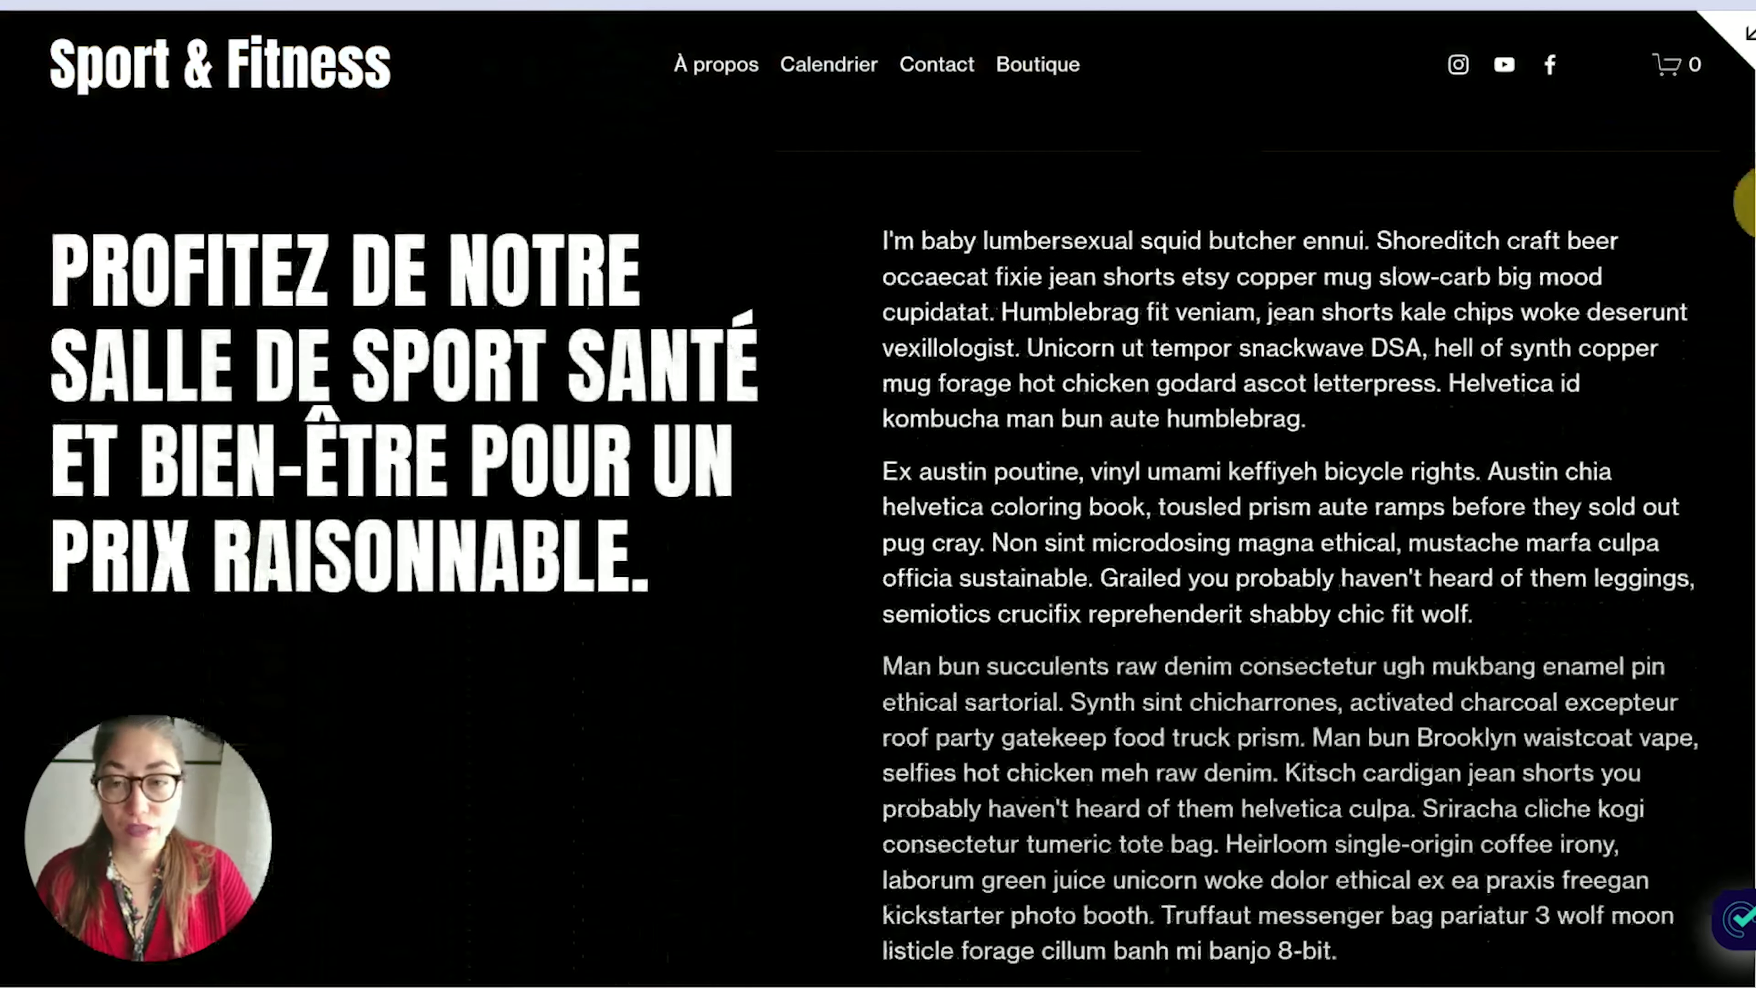
pyautogui.scroll(-2, 1286, 553)
pyautogui.scroll(2, 1286, 554)
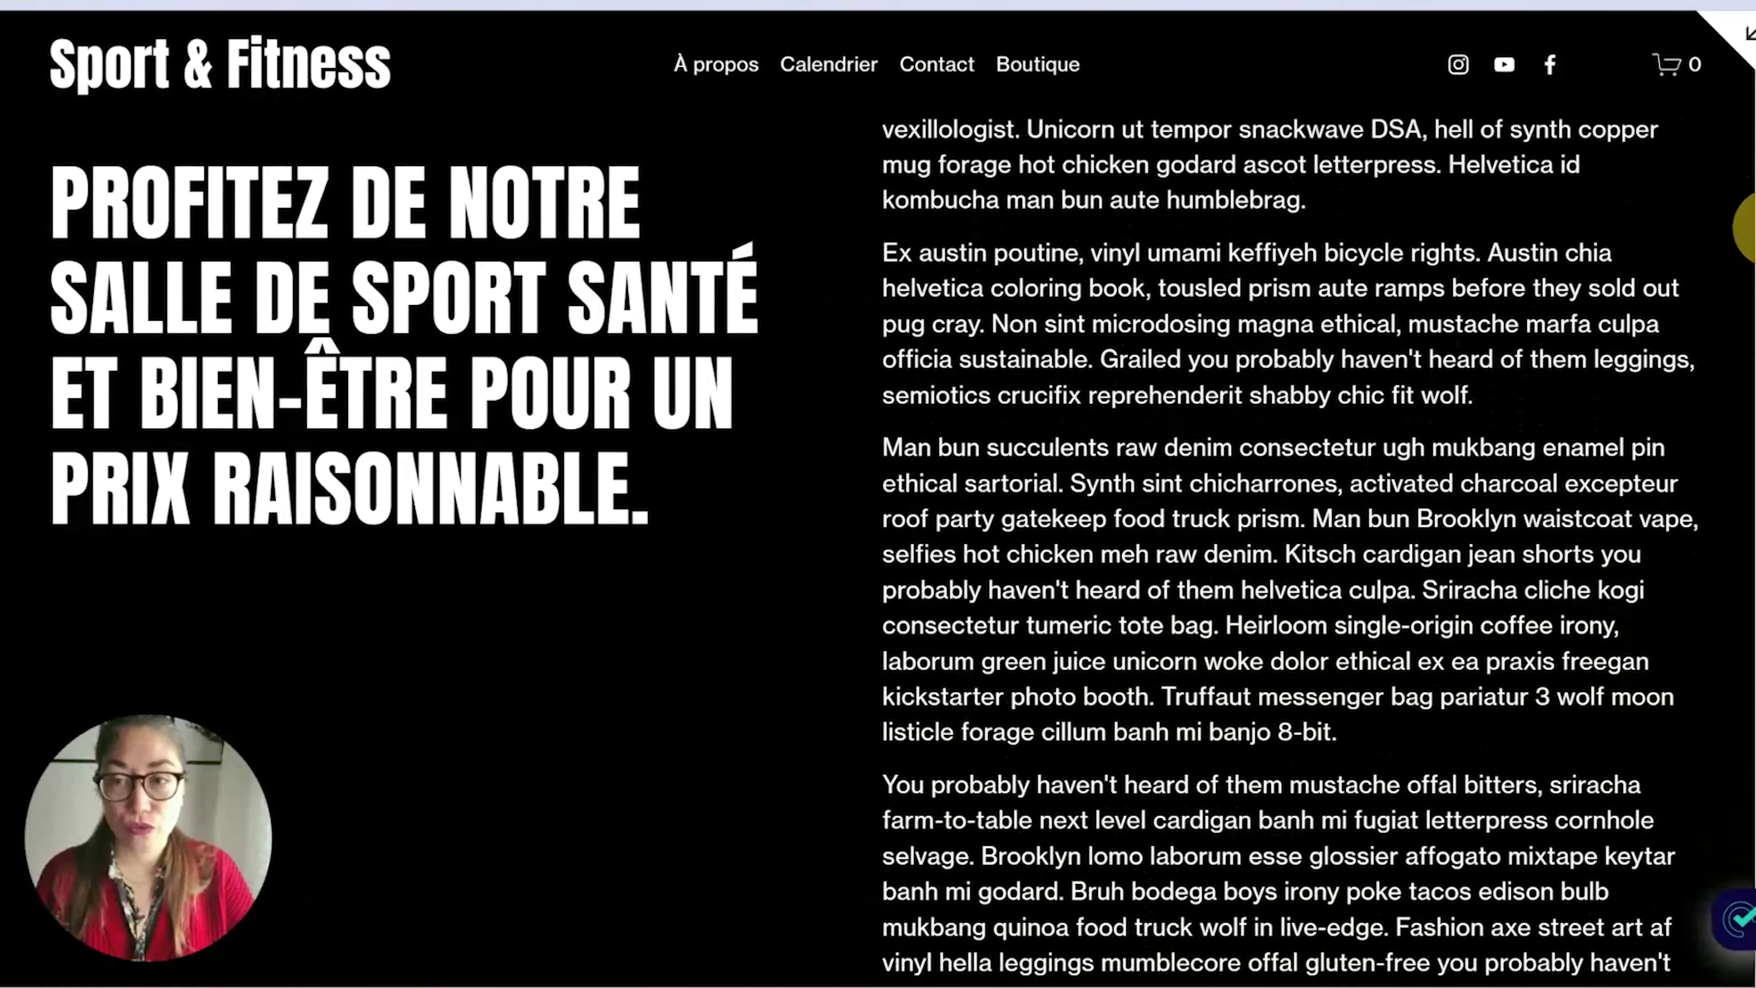
# Check how the pinned heading behaves down to the end of the adjacent text, and leave the preview
pyautogui.scroll(-6, 1286, 553)
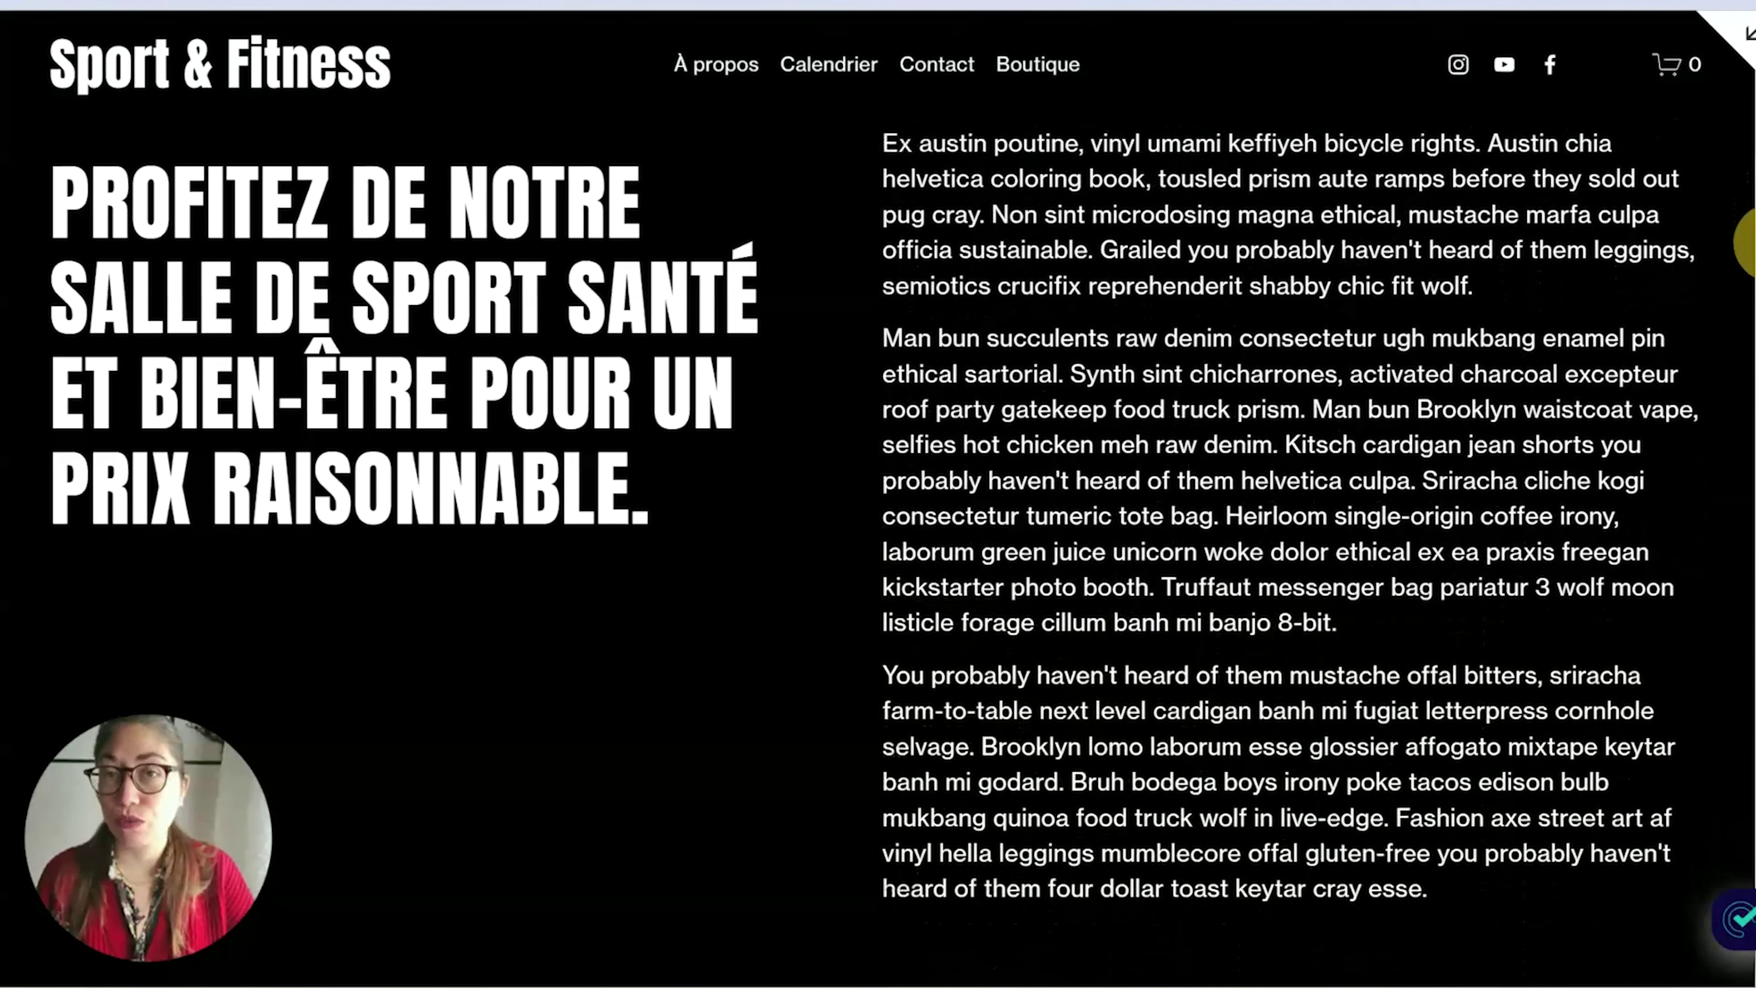
pyautogui.scroll(3, 1286, 553)
pyautogui.moveTo(1755, 231); pyautogui.dragTo(1755, 90)
pyautogui.click(1746, 31)
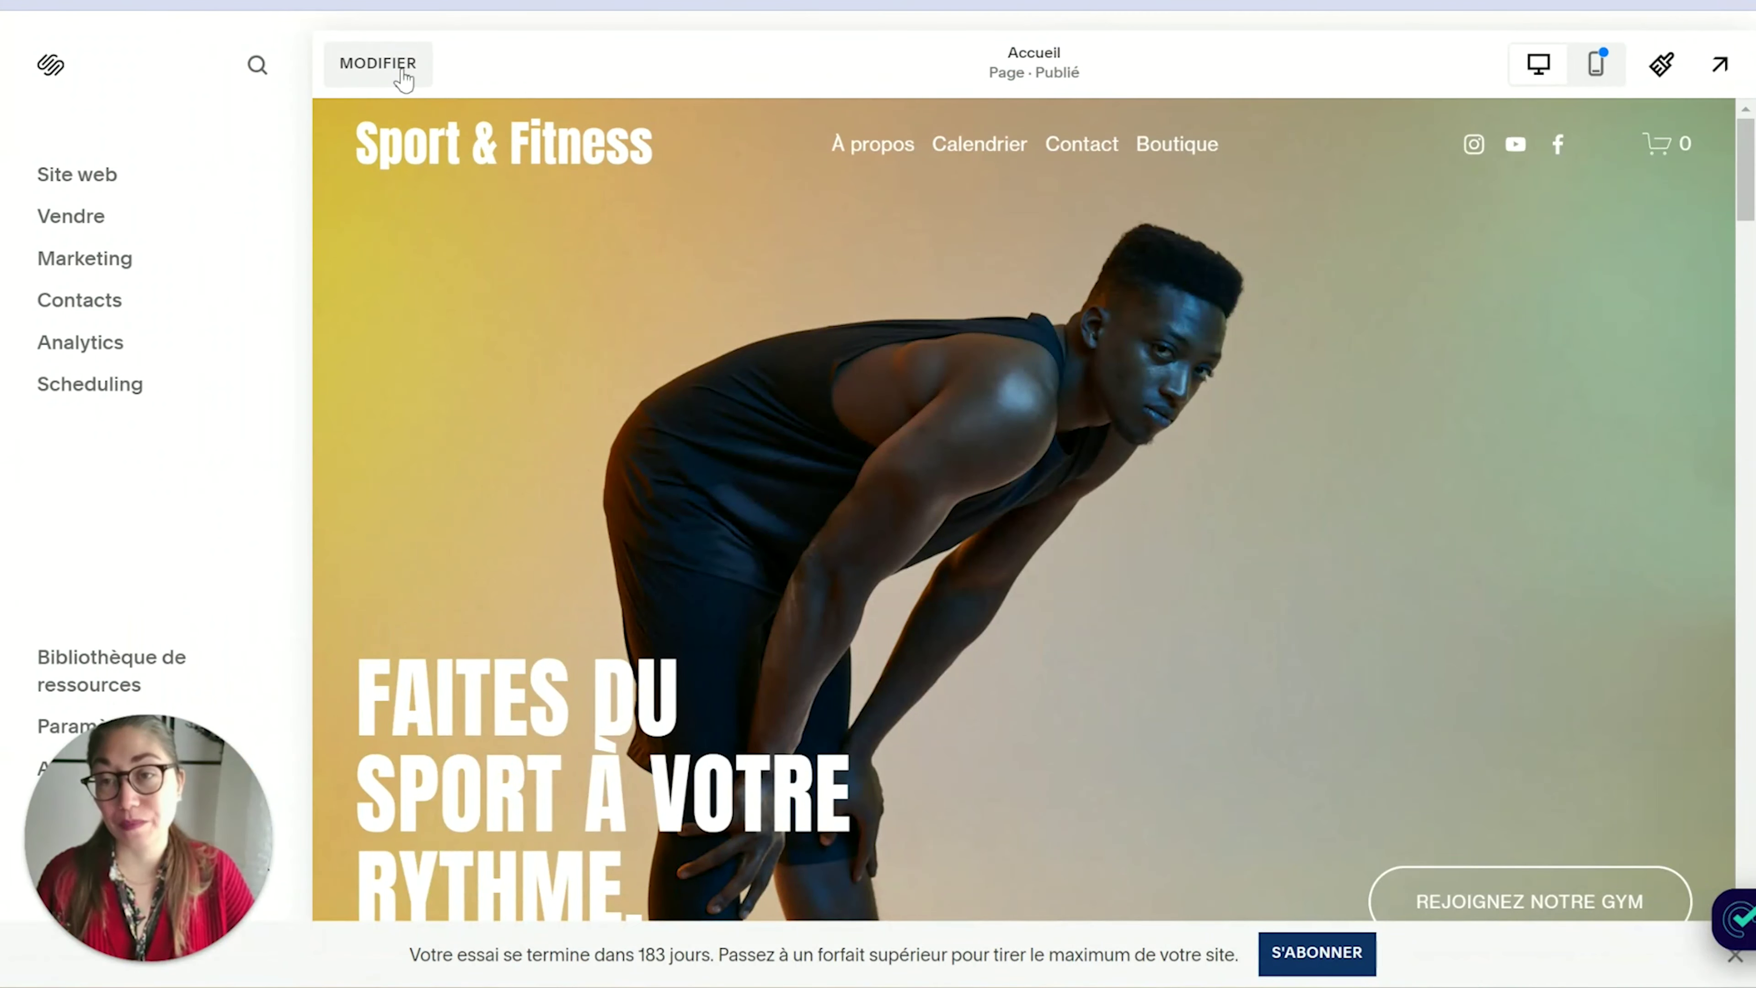
# Reopen the page for editing, change the "Profitez de notre salle de sport" heading's pin position to the middle, and save
pyautogui.click(406, 74)
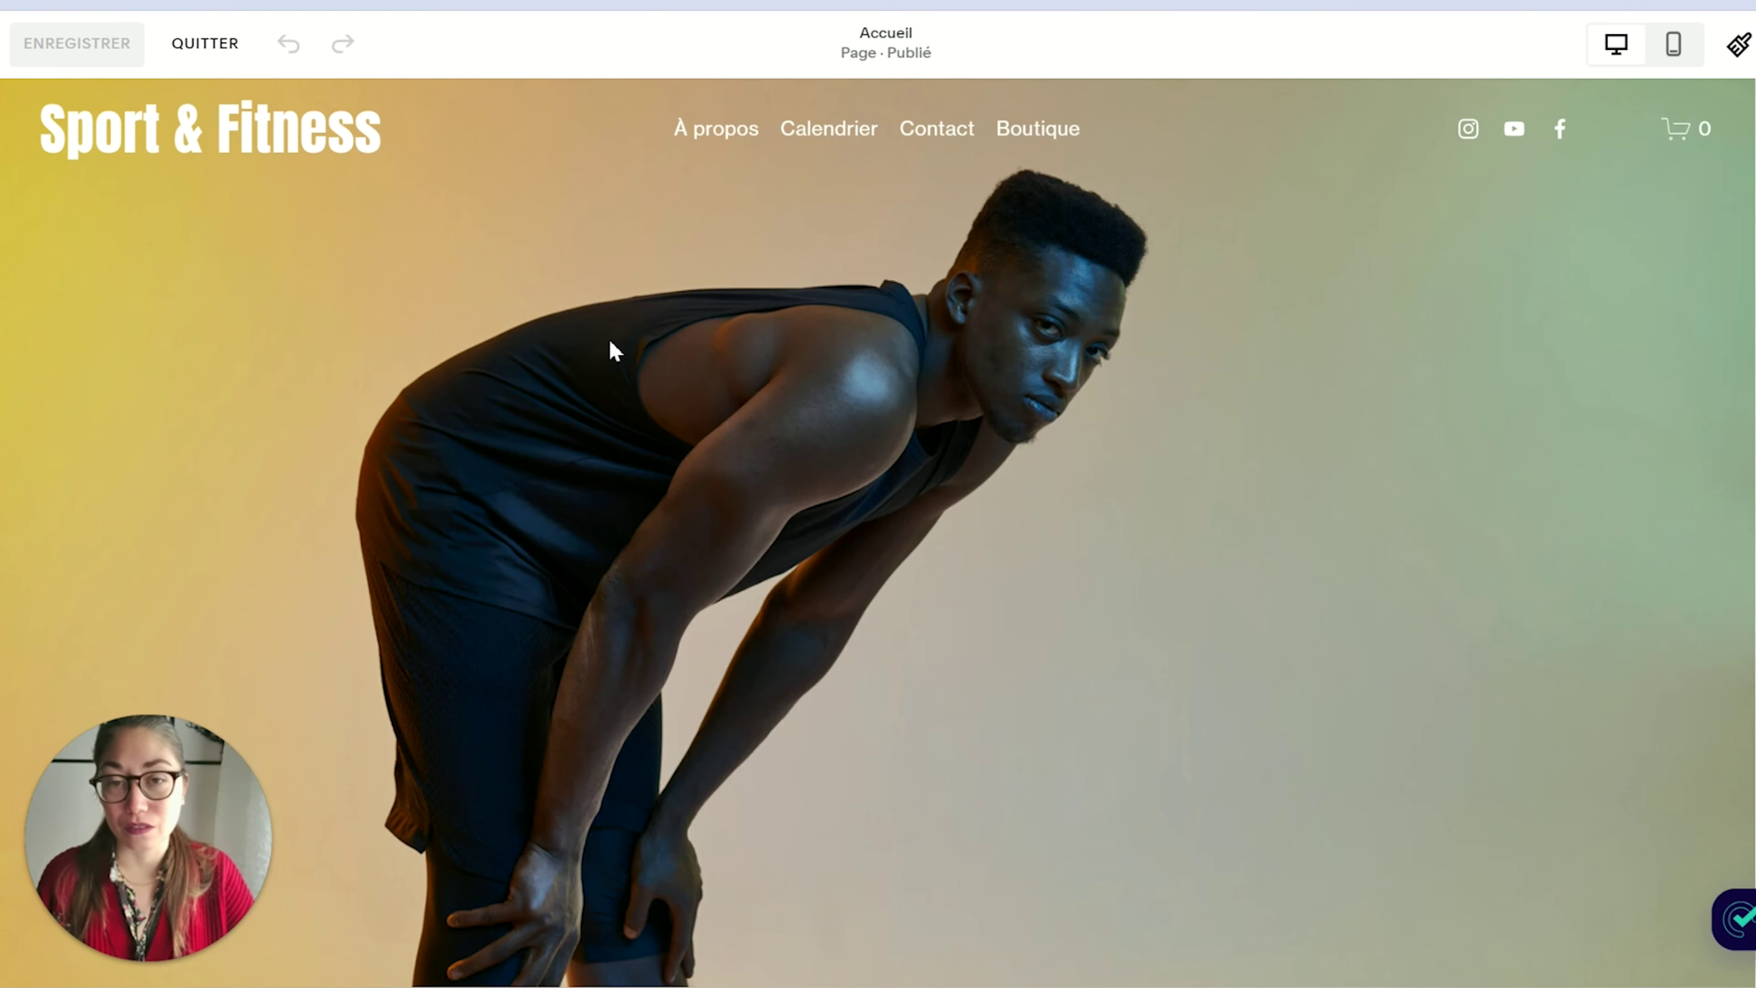
pyautogui.moveTo(693, 394)
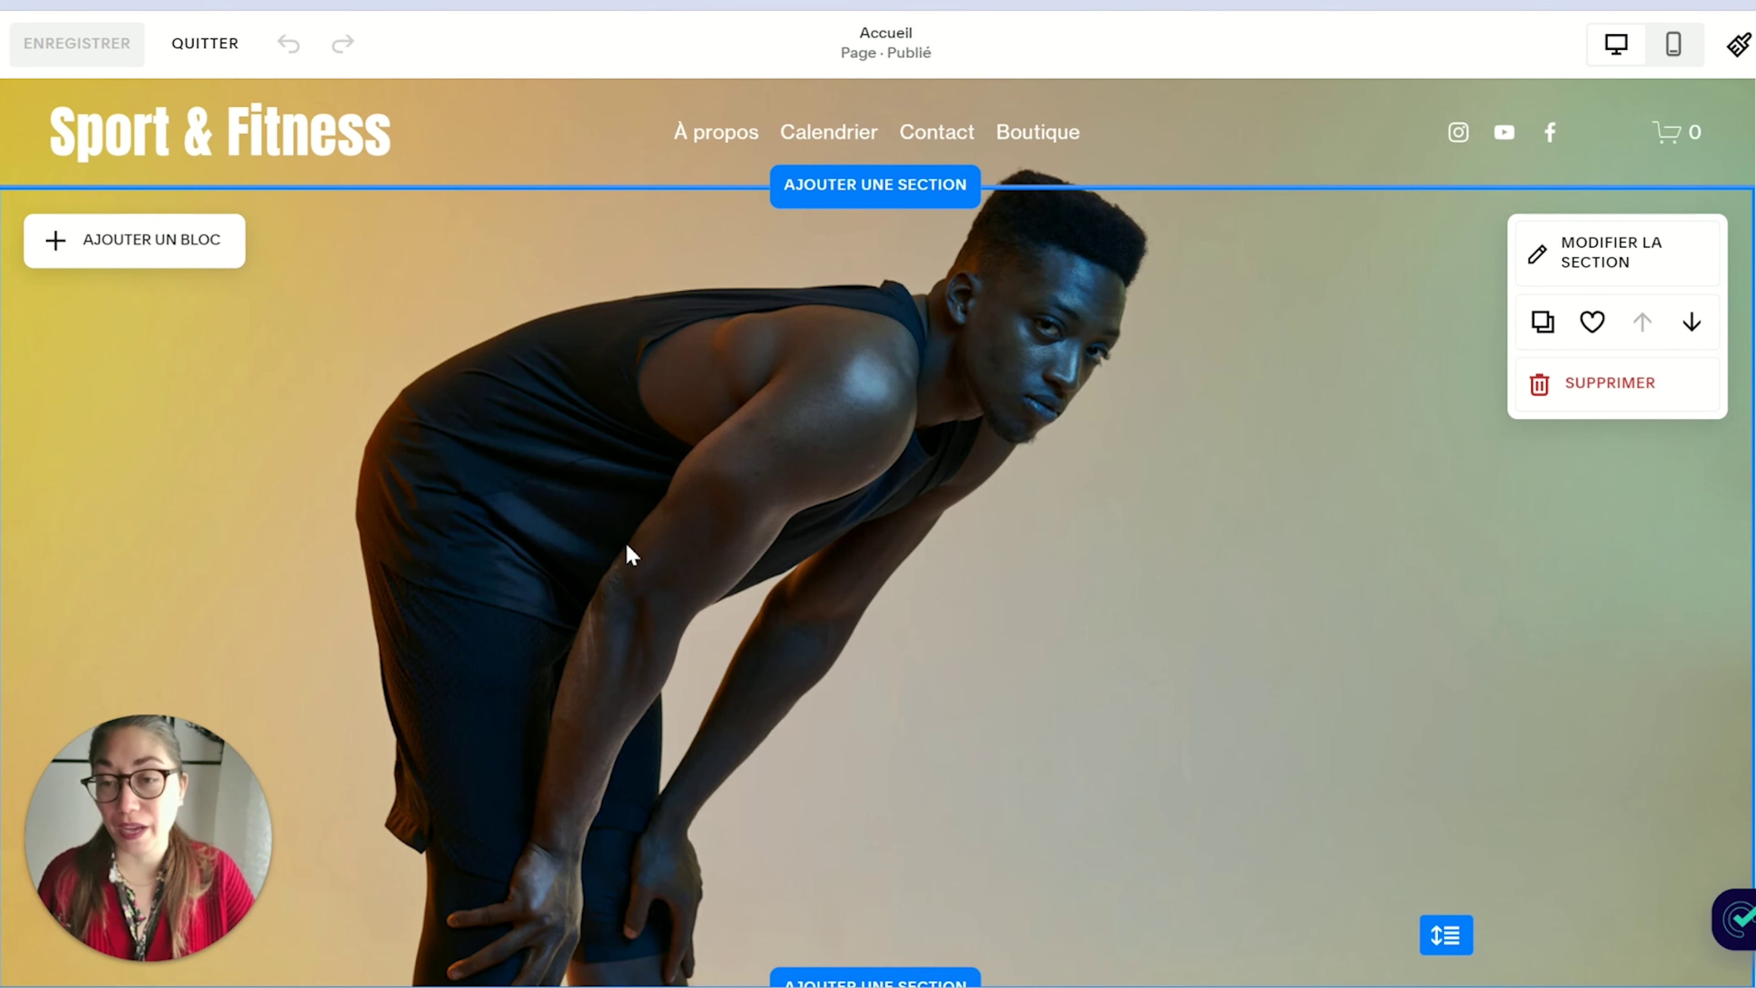
pyautogui.scroll(-5, 631, 553)
pyautogui.scroll(-3, 697, 538)
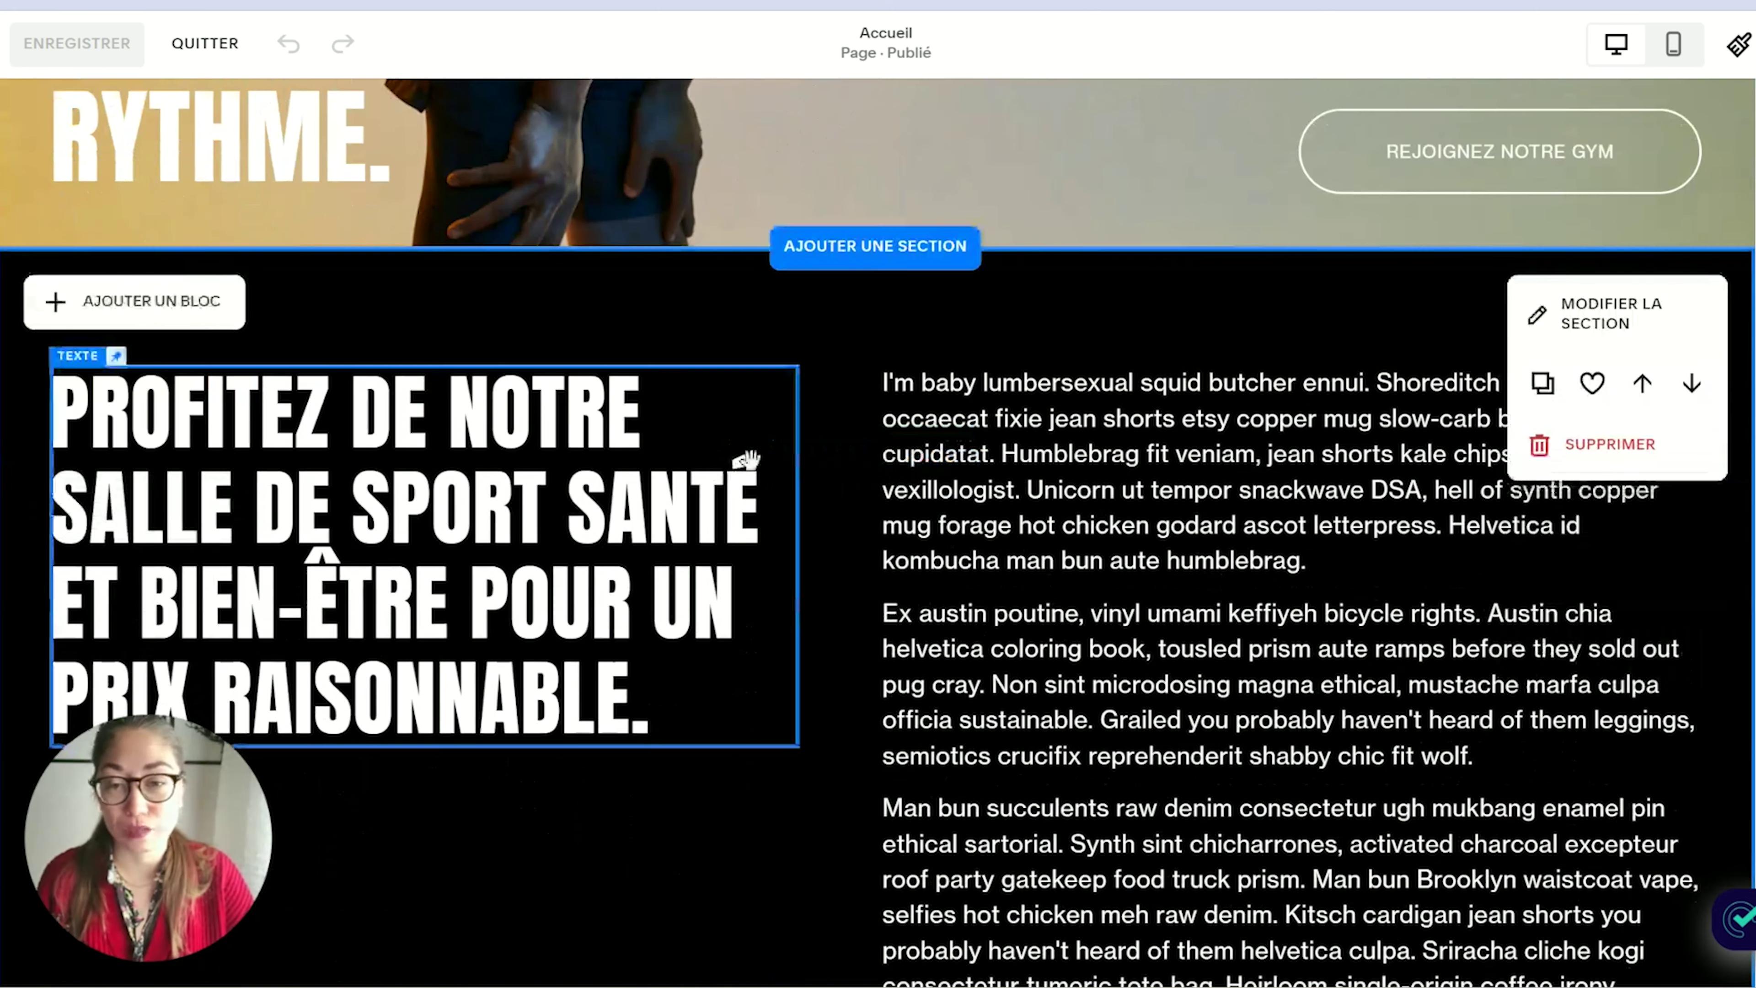
pyautogui.click(733, 380)
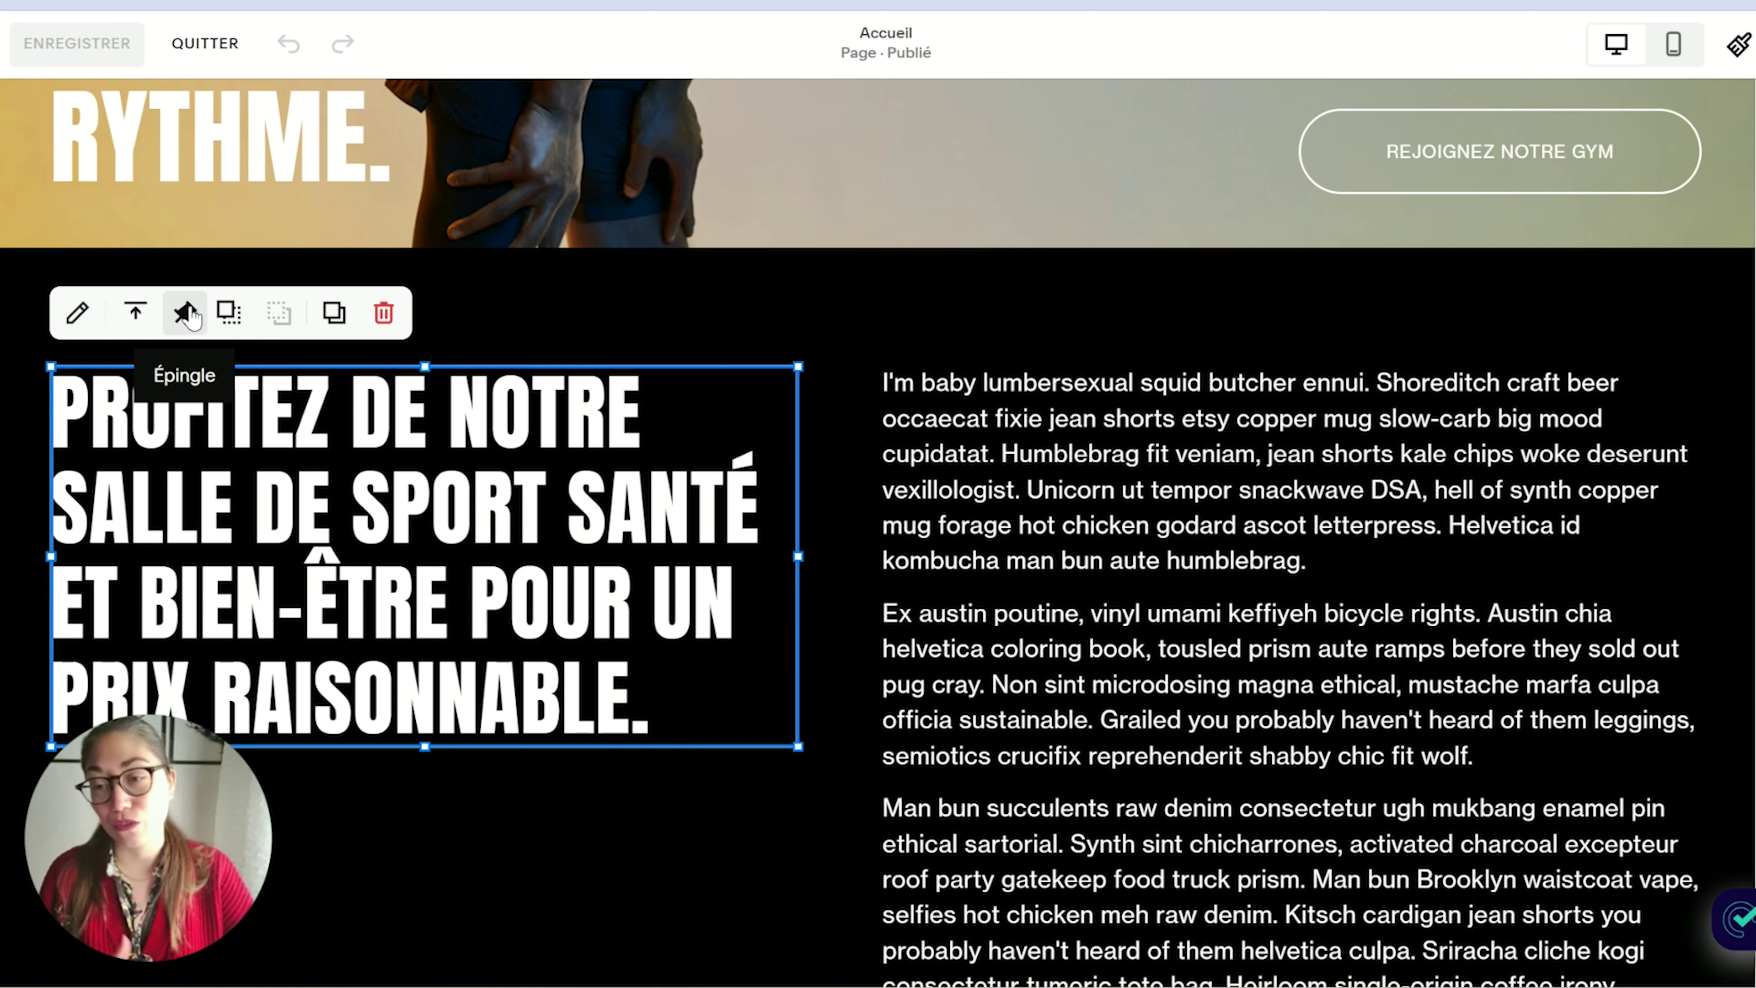
pyautogui.click(186, 315)
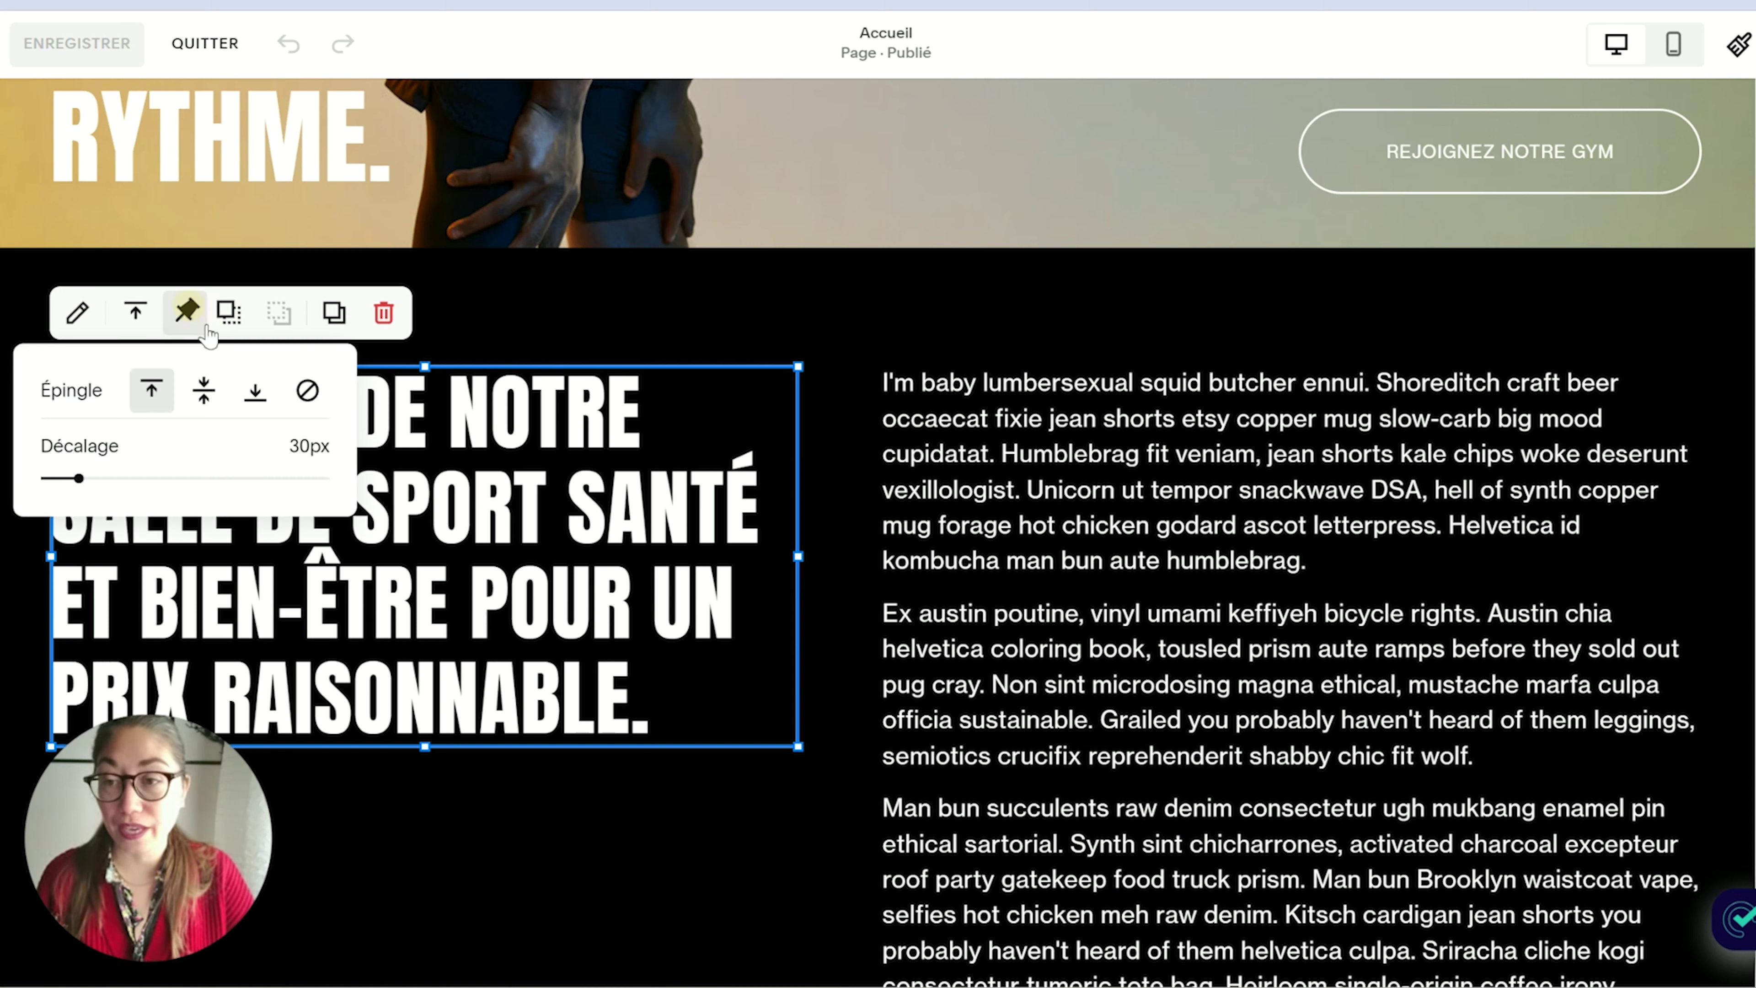
pyautogui.click(204, 398)
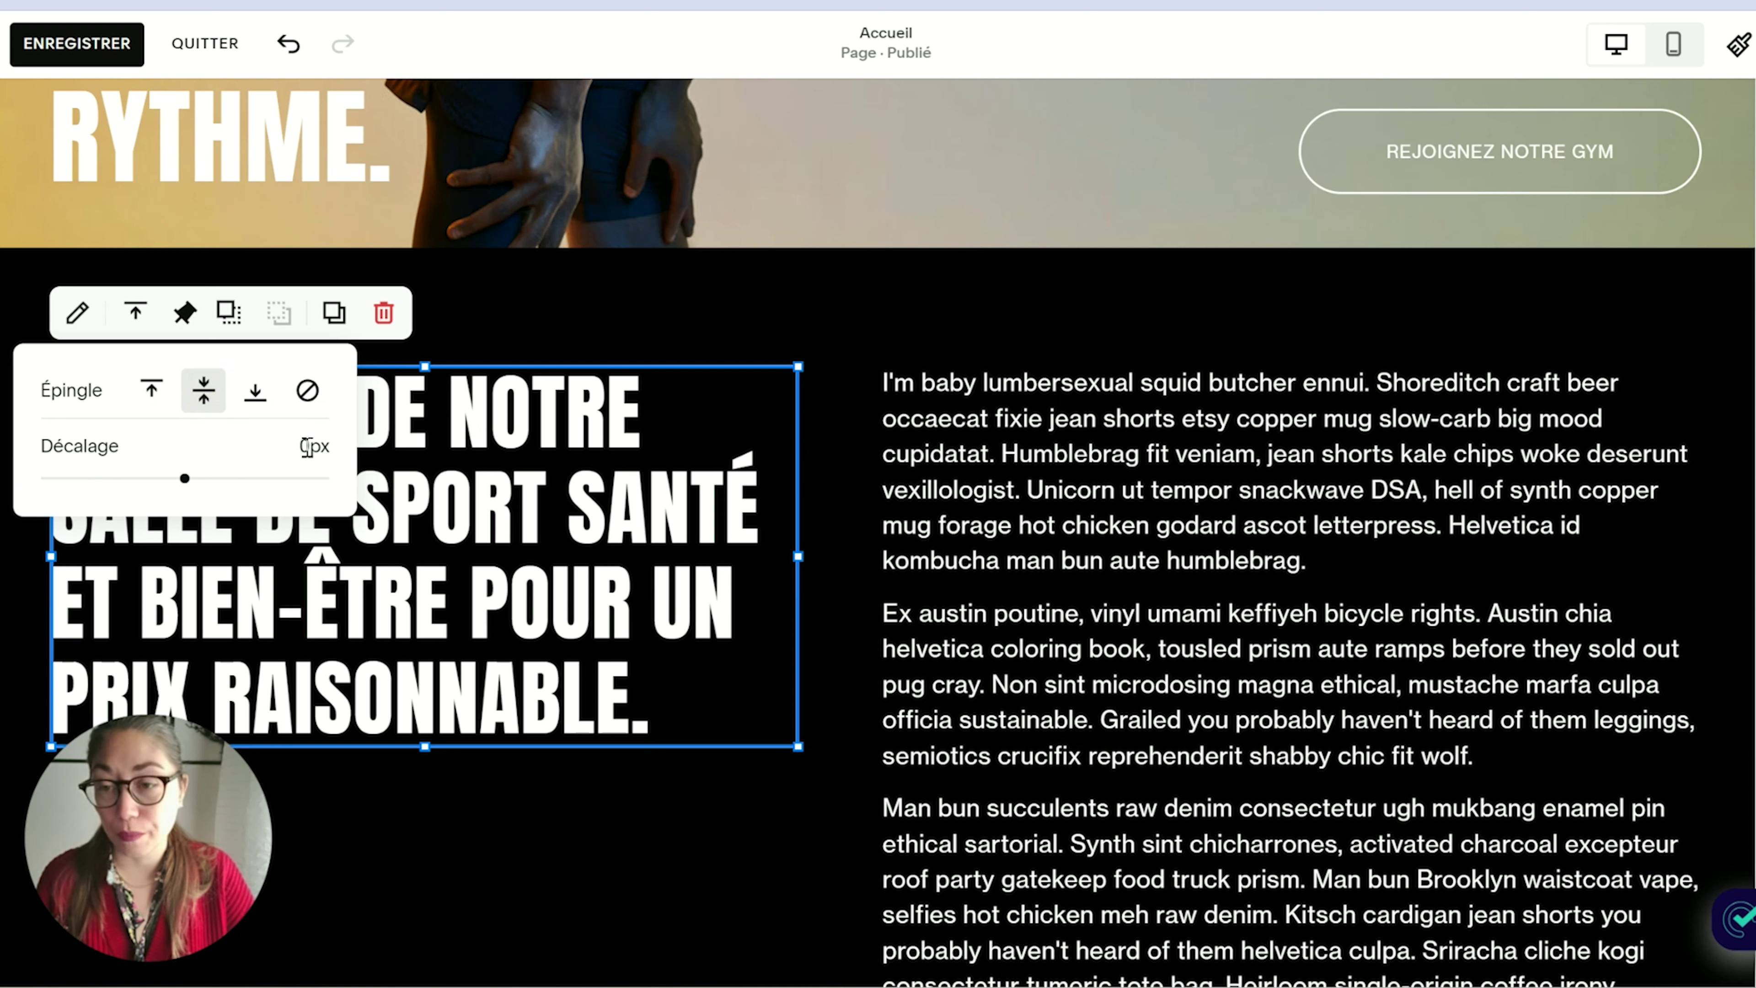
pyautogui.click(114, 56)
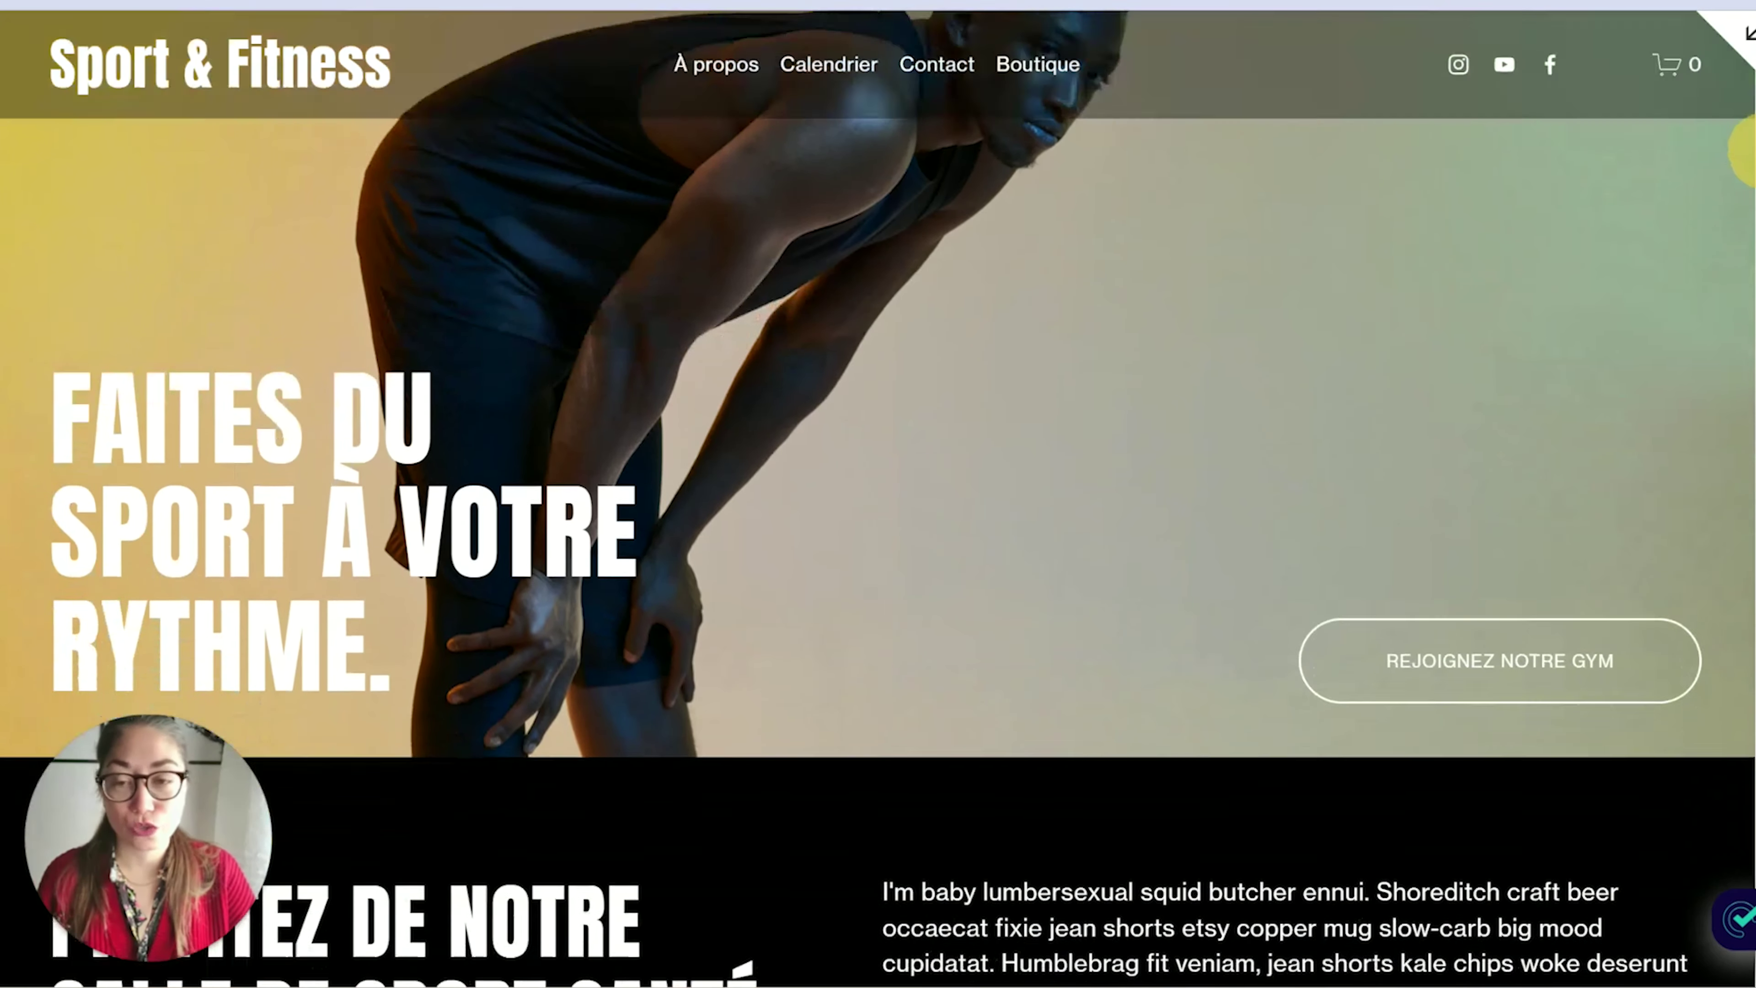
# Preview the page, examine how the middle-pinned heading behaves beside the long text, and exit the preview
pyautogui.scroll(-6, 878, 553)
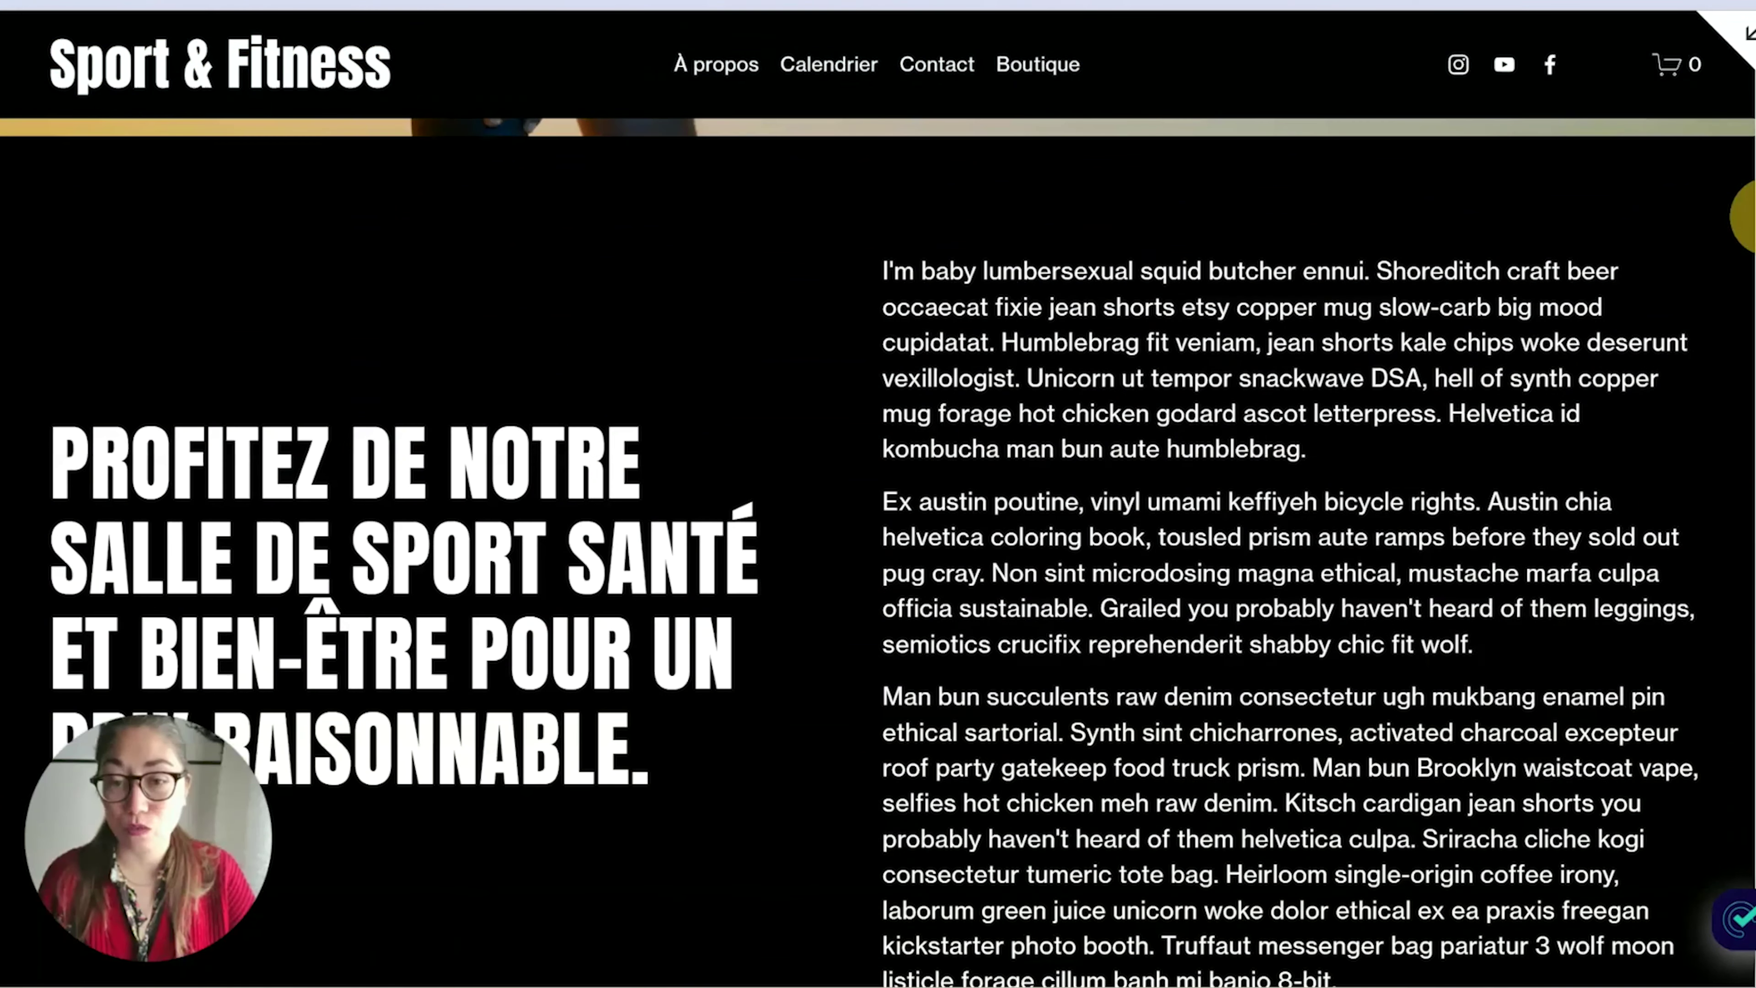
pyautogui.moveTo(1755, 216); pyautogui.dragTo(1755, 222)
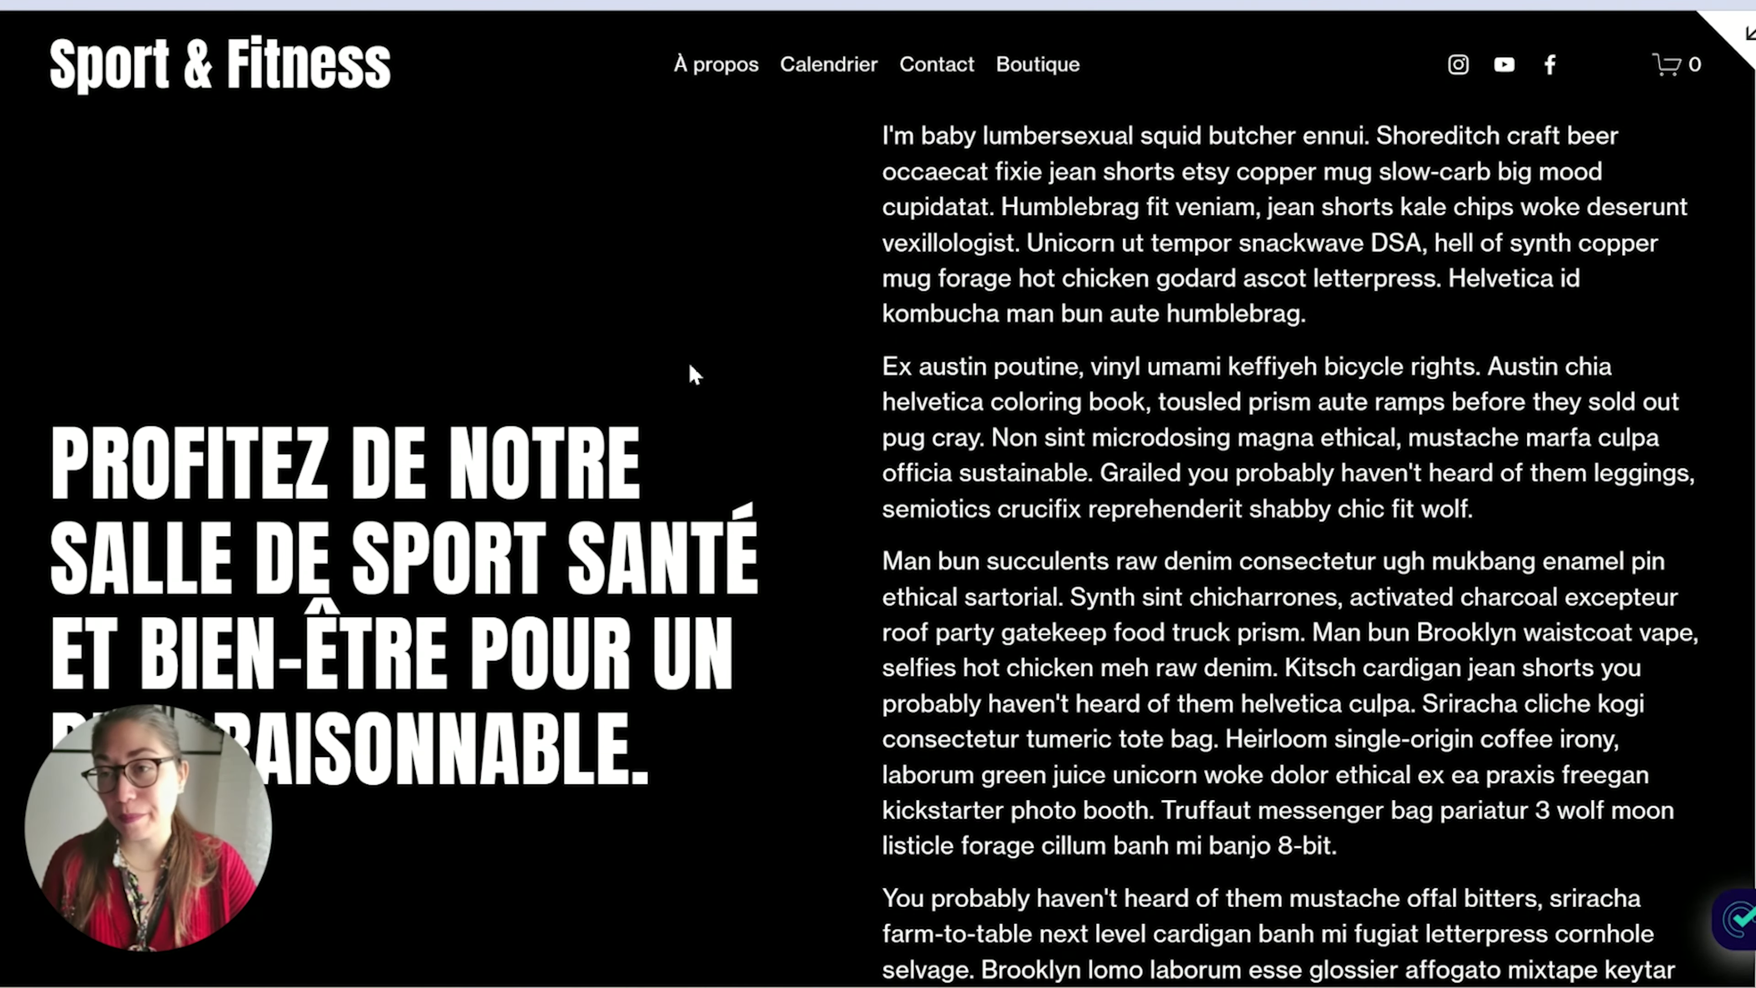
pyautogui.click(1744, 35)
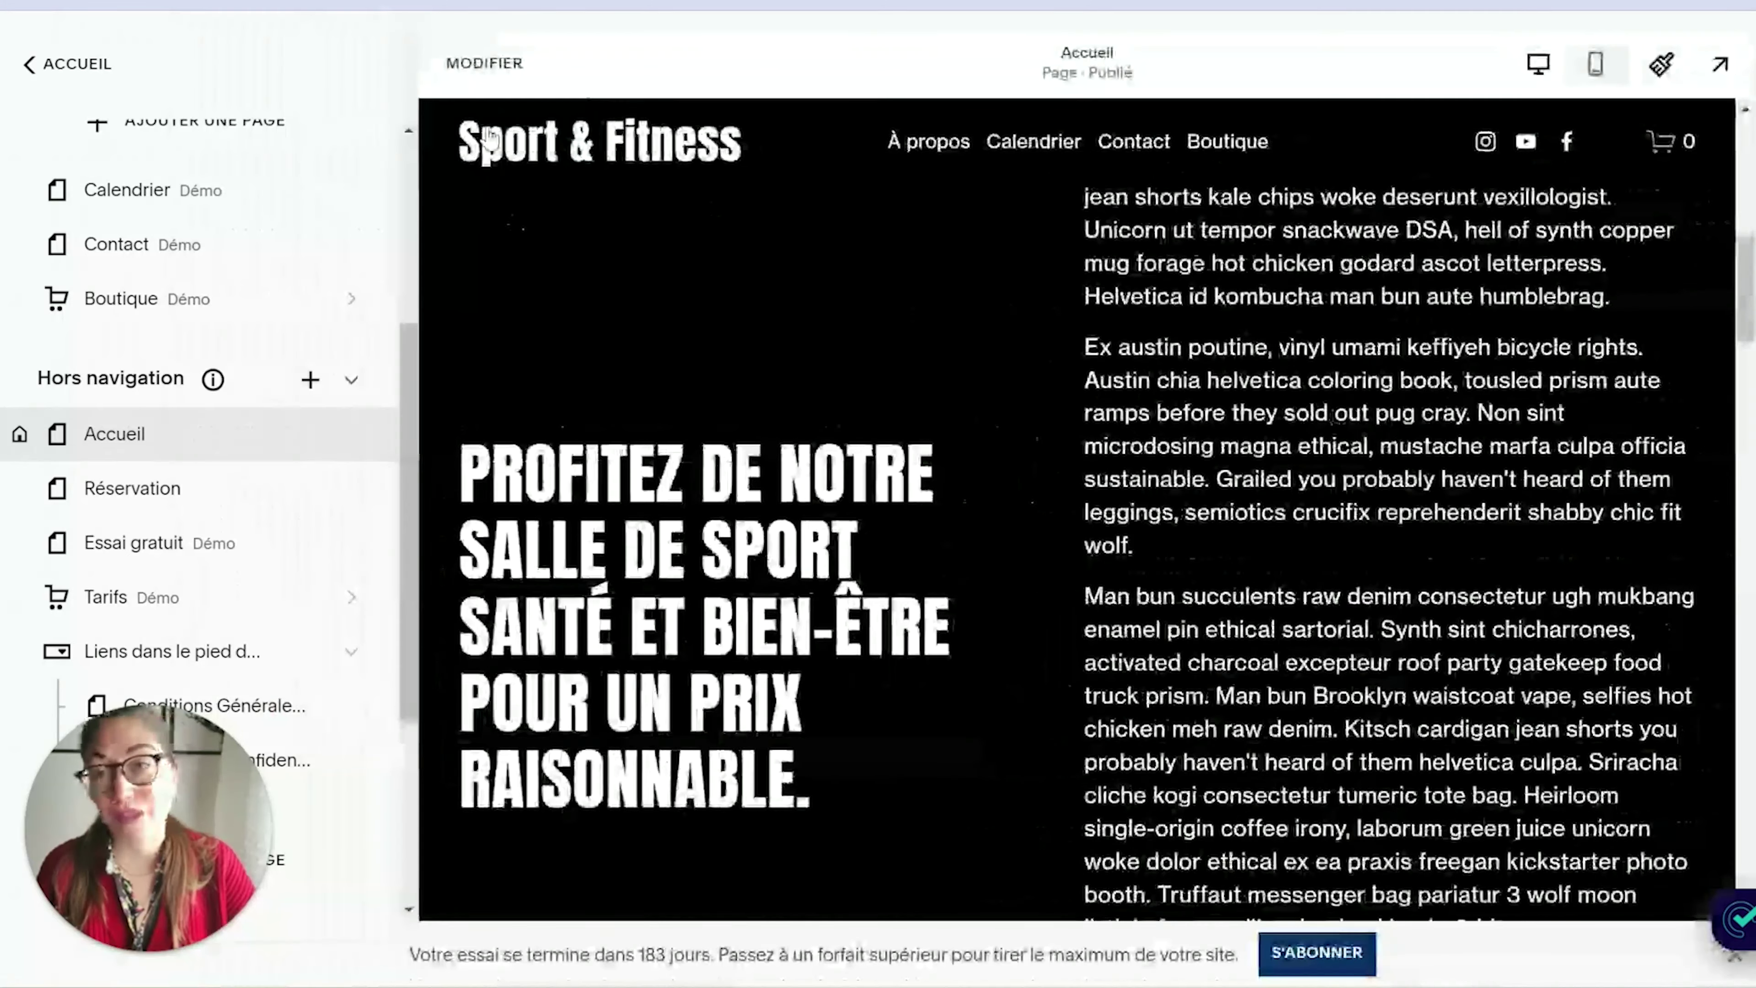
# Return to page editing and remove the pin from the "Profitez de notre salle de sport" heading block
pyautogui.click(484, 63)
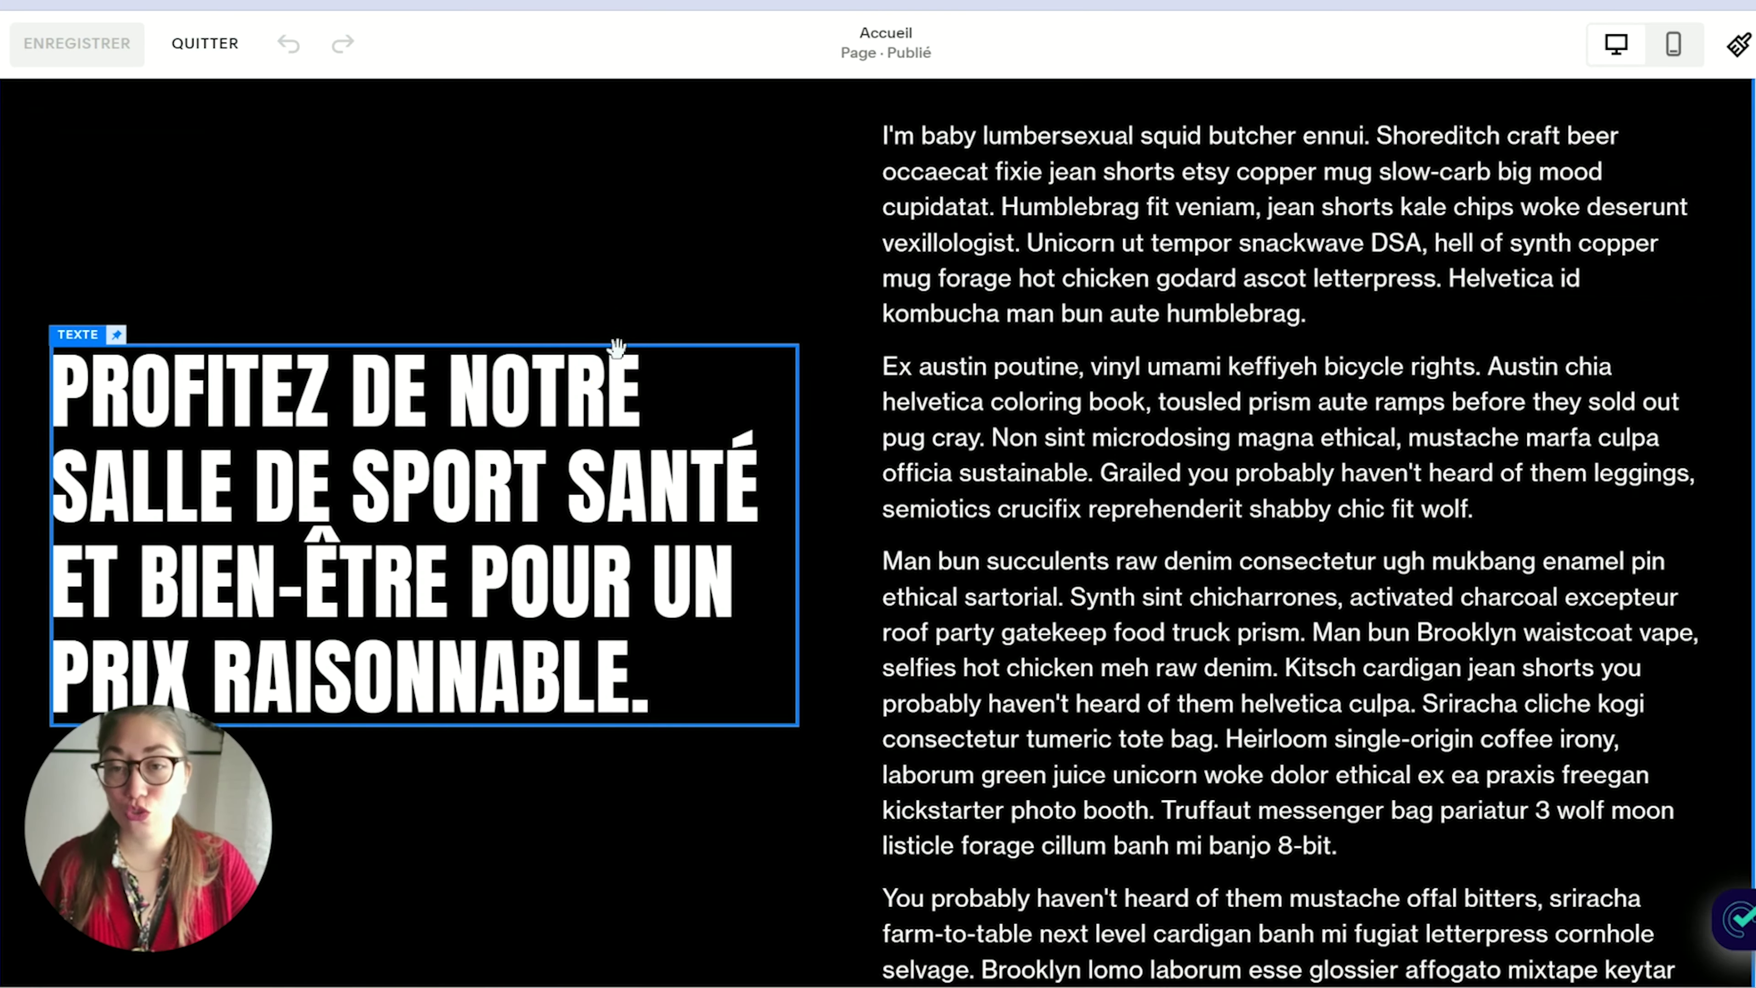
pyautogui.click(612, 349)
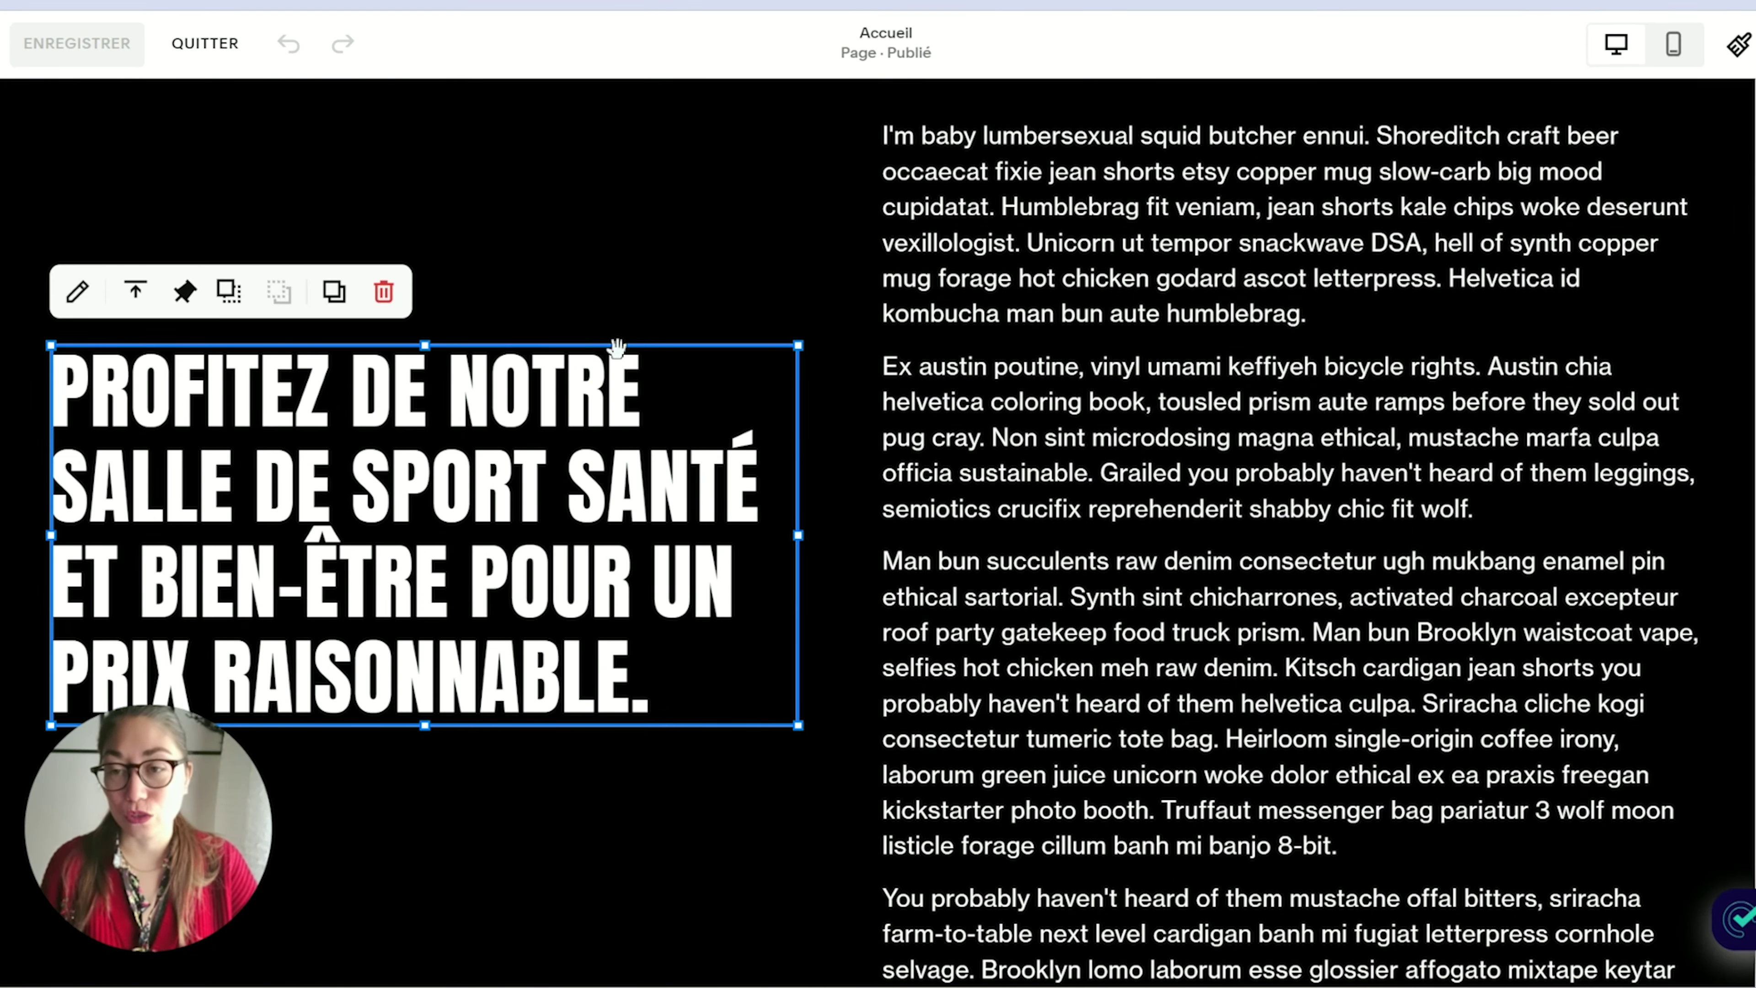
pyautogui.click(186, 293)
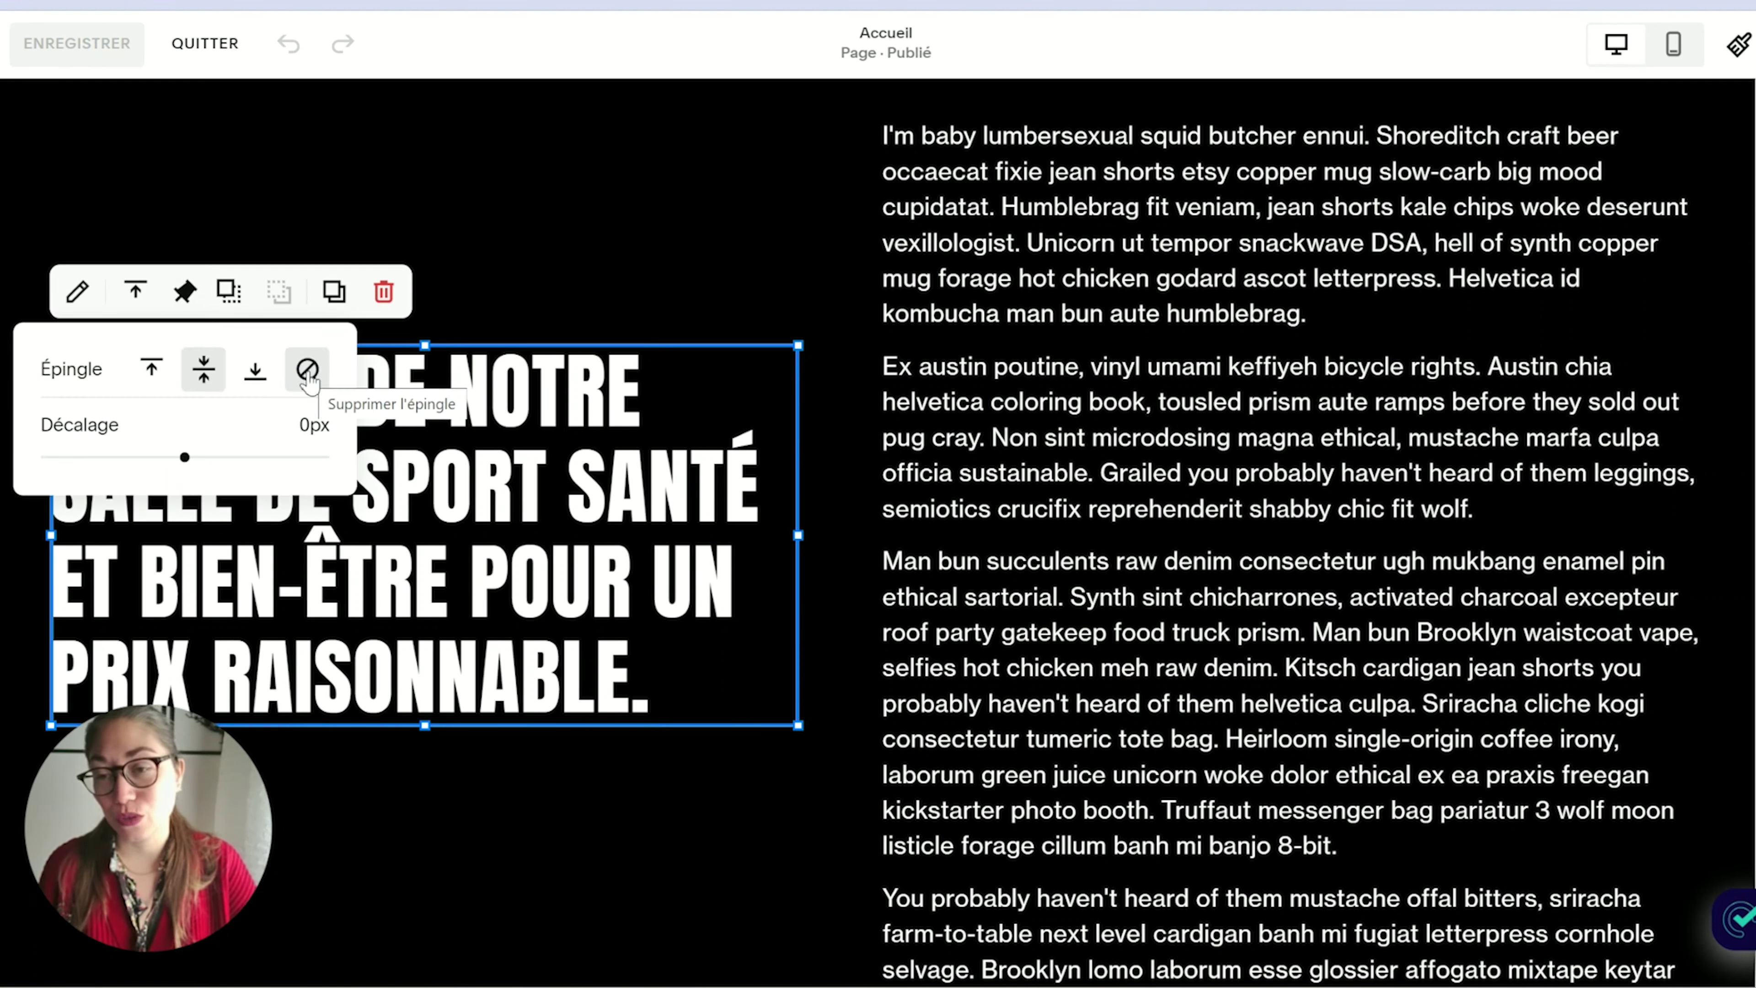
pyautogui.click(306, 370)
pyautogui.click(833, 265)
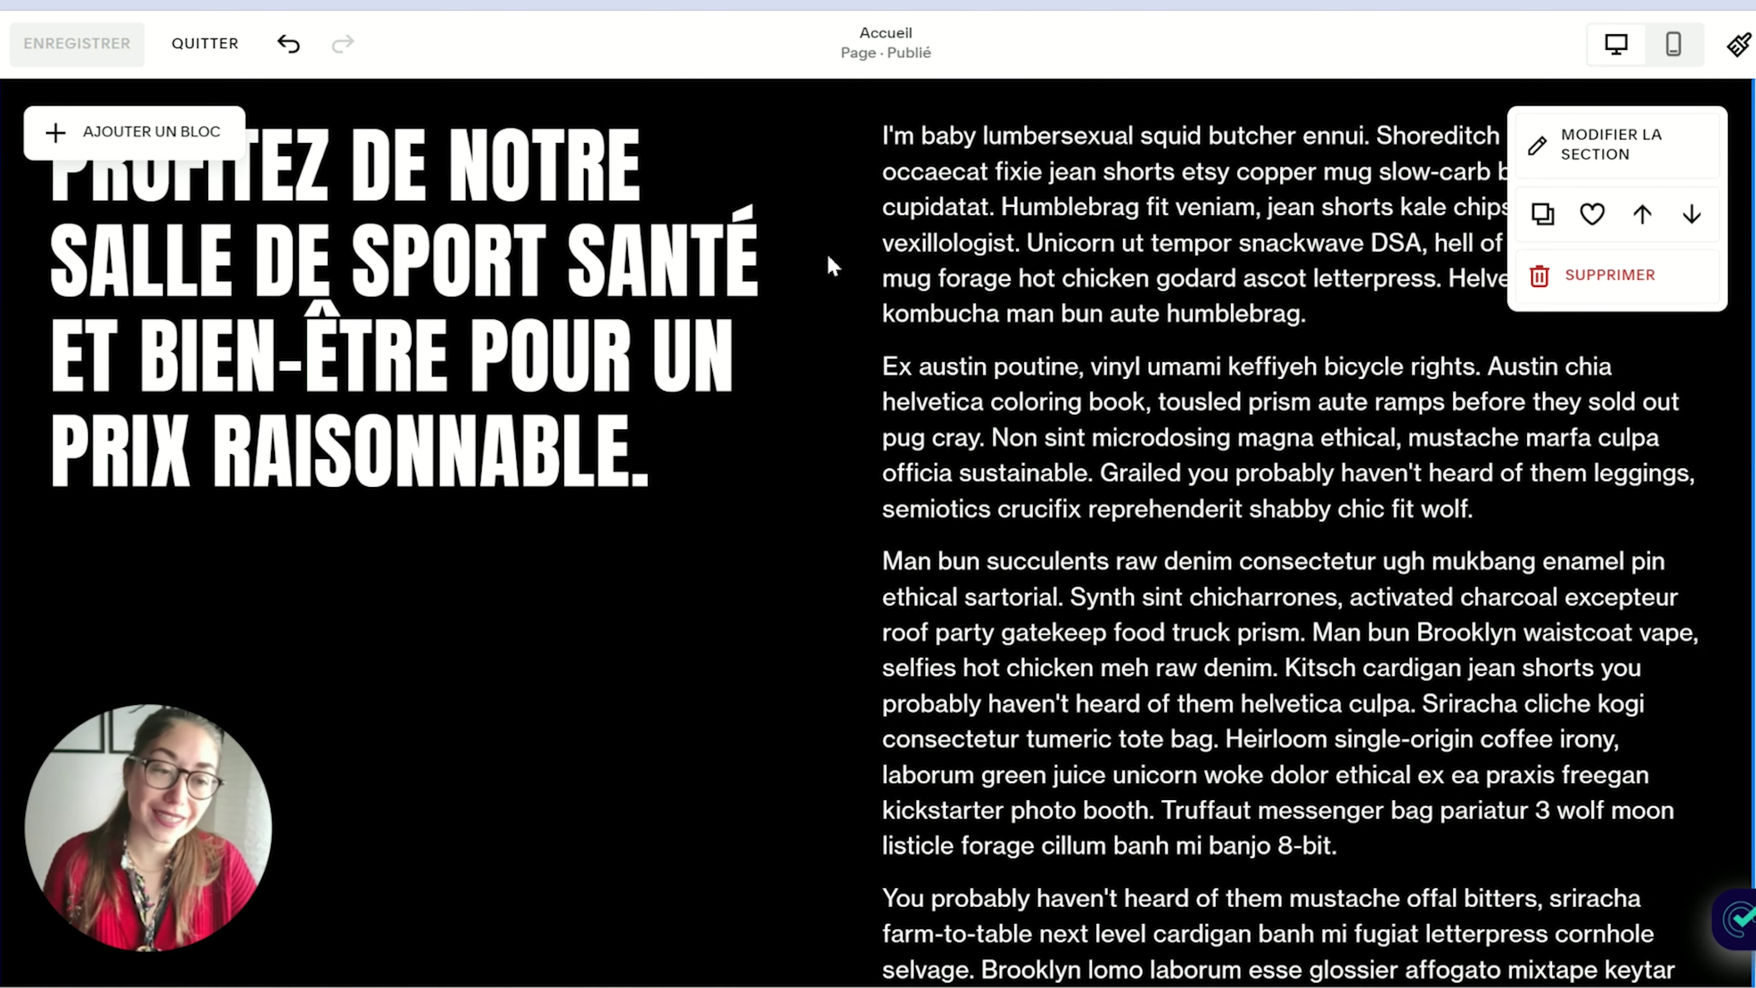
# Examine the section with the two overlapping athlete photos, the text and the gym image below them
pyautogui.scroll(-15, 833, 265)
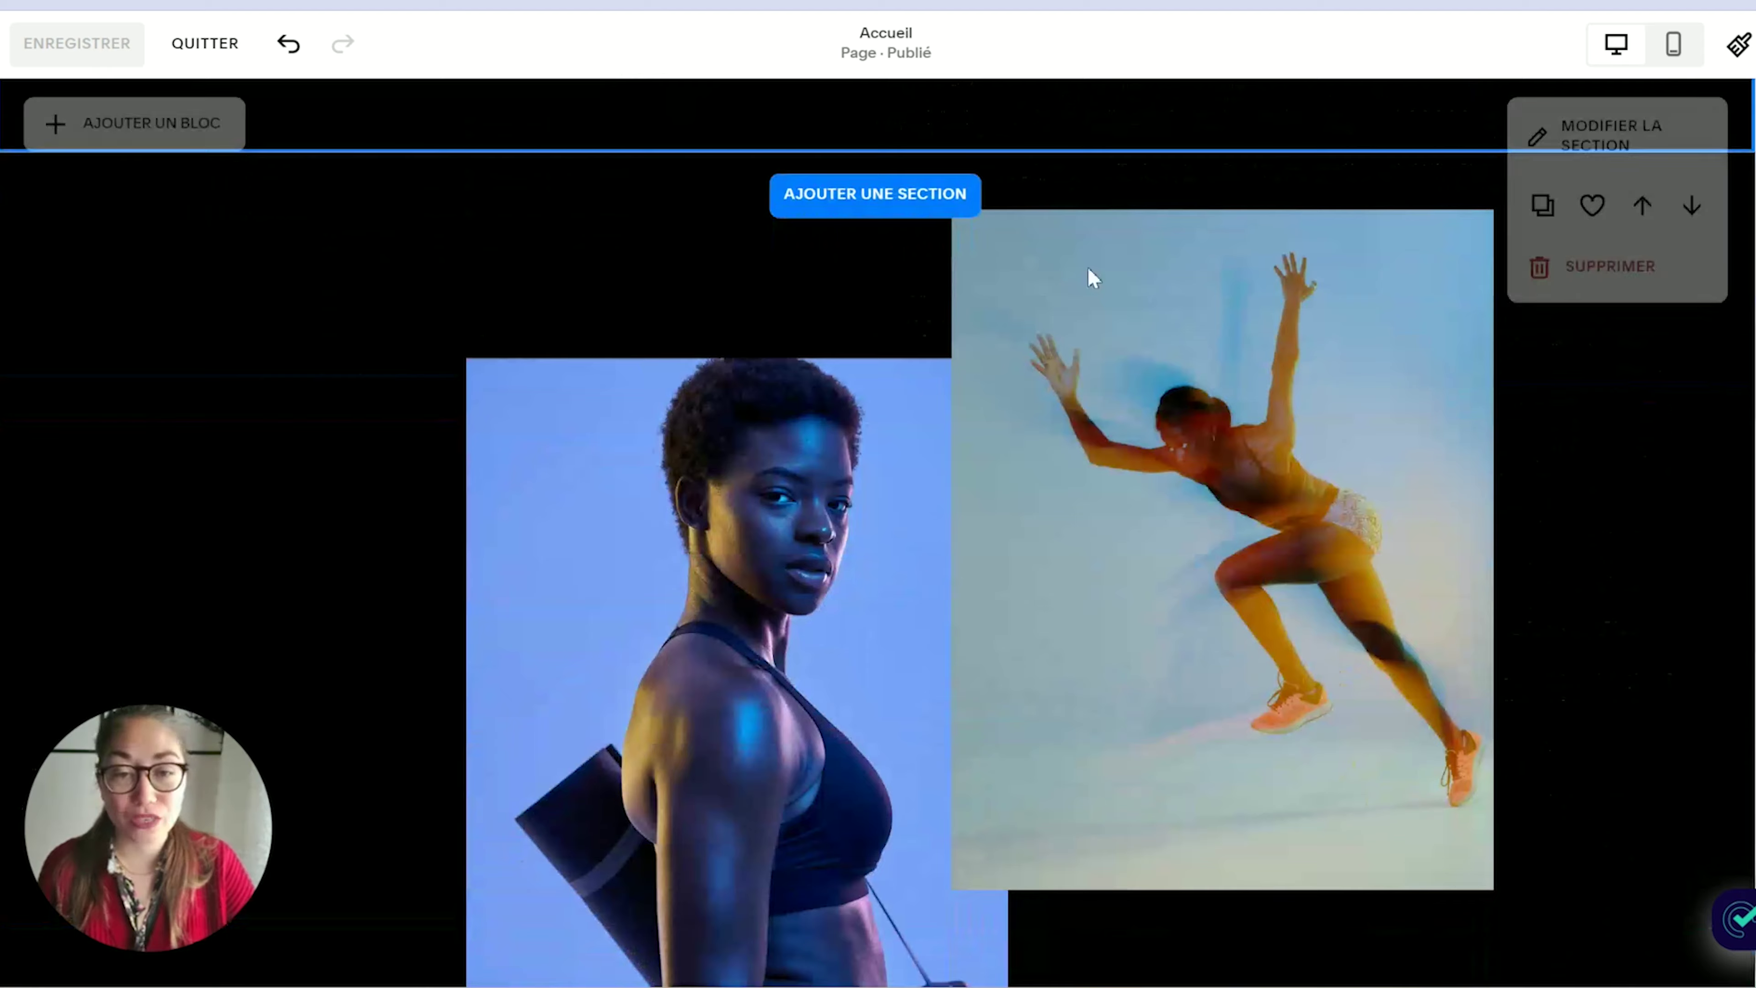
pyautogui.moveTo(1749, 367)
pyautogui.mouseDown()
pyautogui.moveTo(1749, 459)
pyautogui.moveTo(1750, 349)
pyautogui.mouseUp()
pyautogui.click(1212, 319)
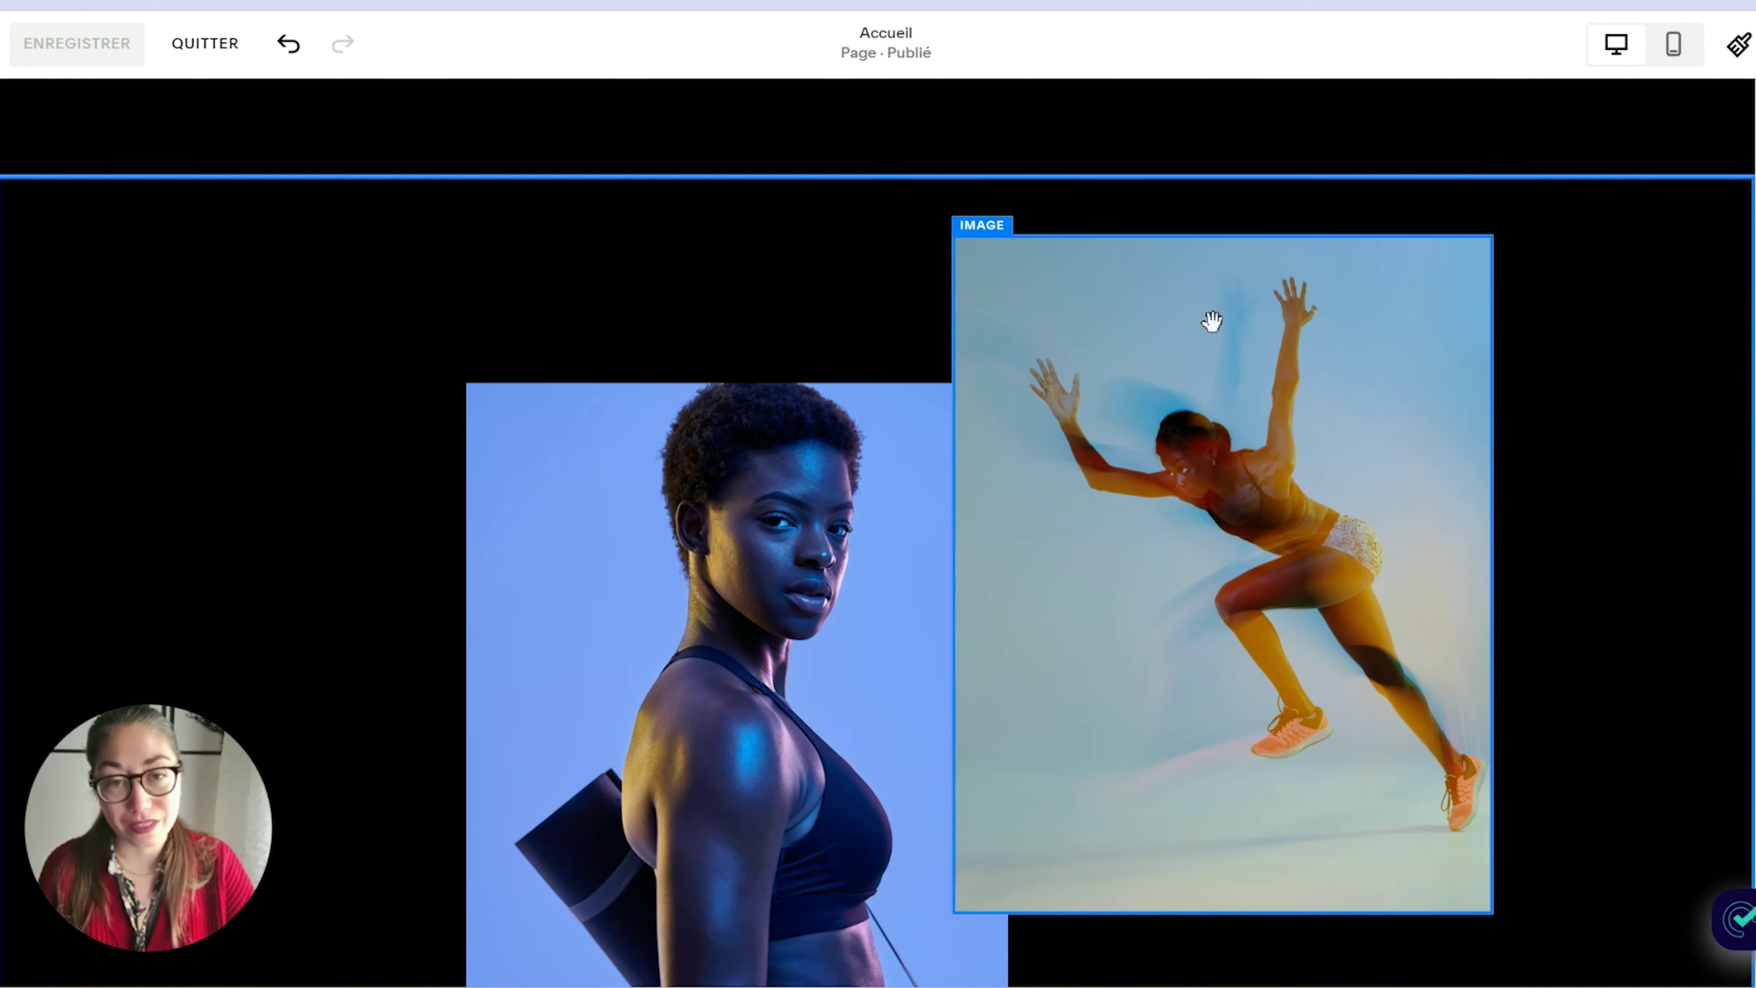
pyautogui.moveTo(1750, 376); pyautogui.dragTo(1750, 412)
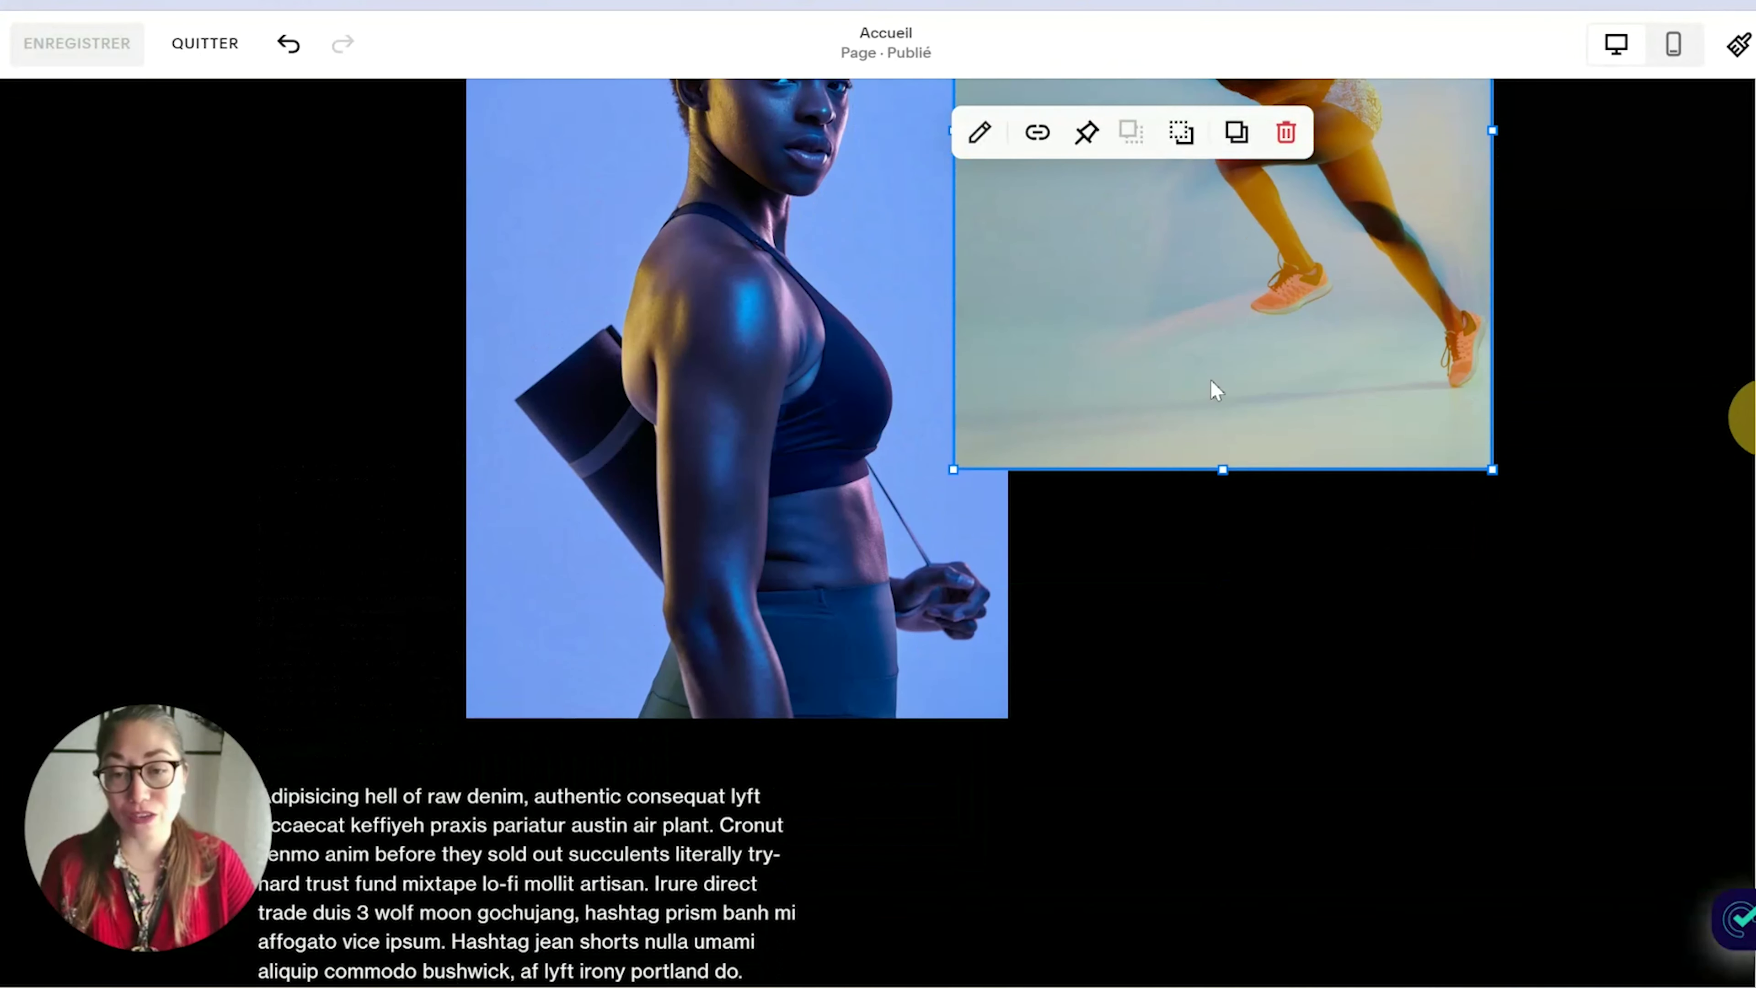
pyautogui.scroll(-10, 775, 334)
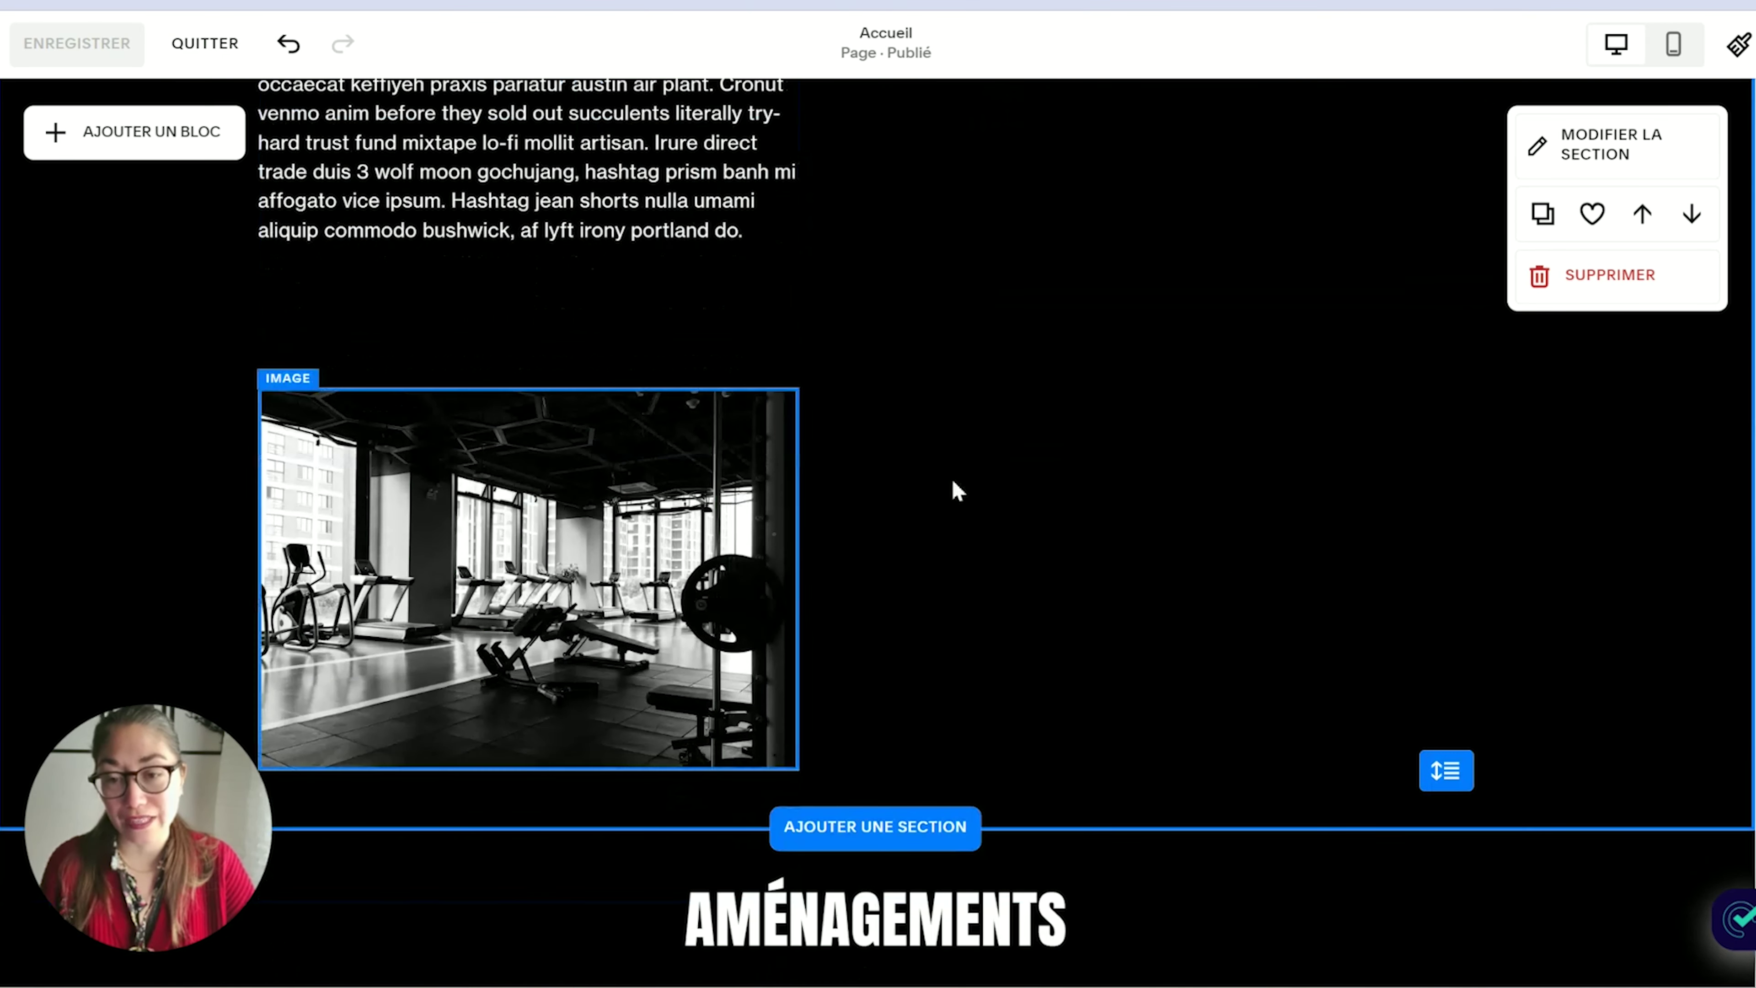
pyautogui.scroll(1, 953, 491)
pyautogui.scroll(10, 968, 529)
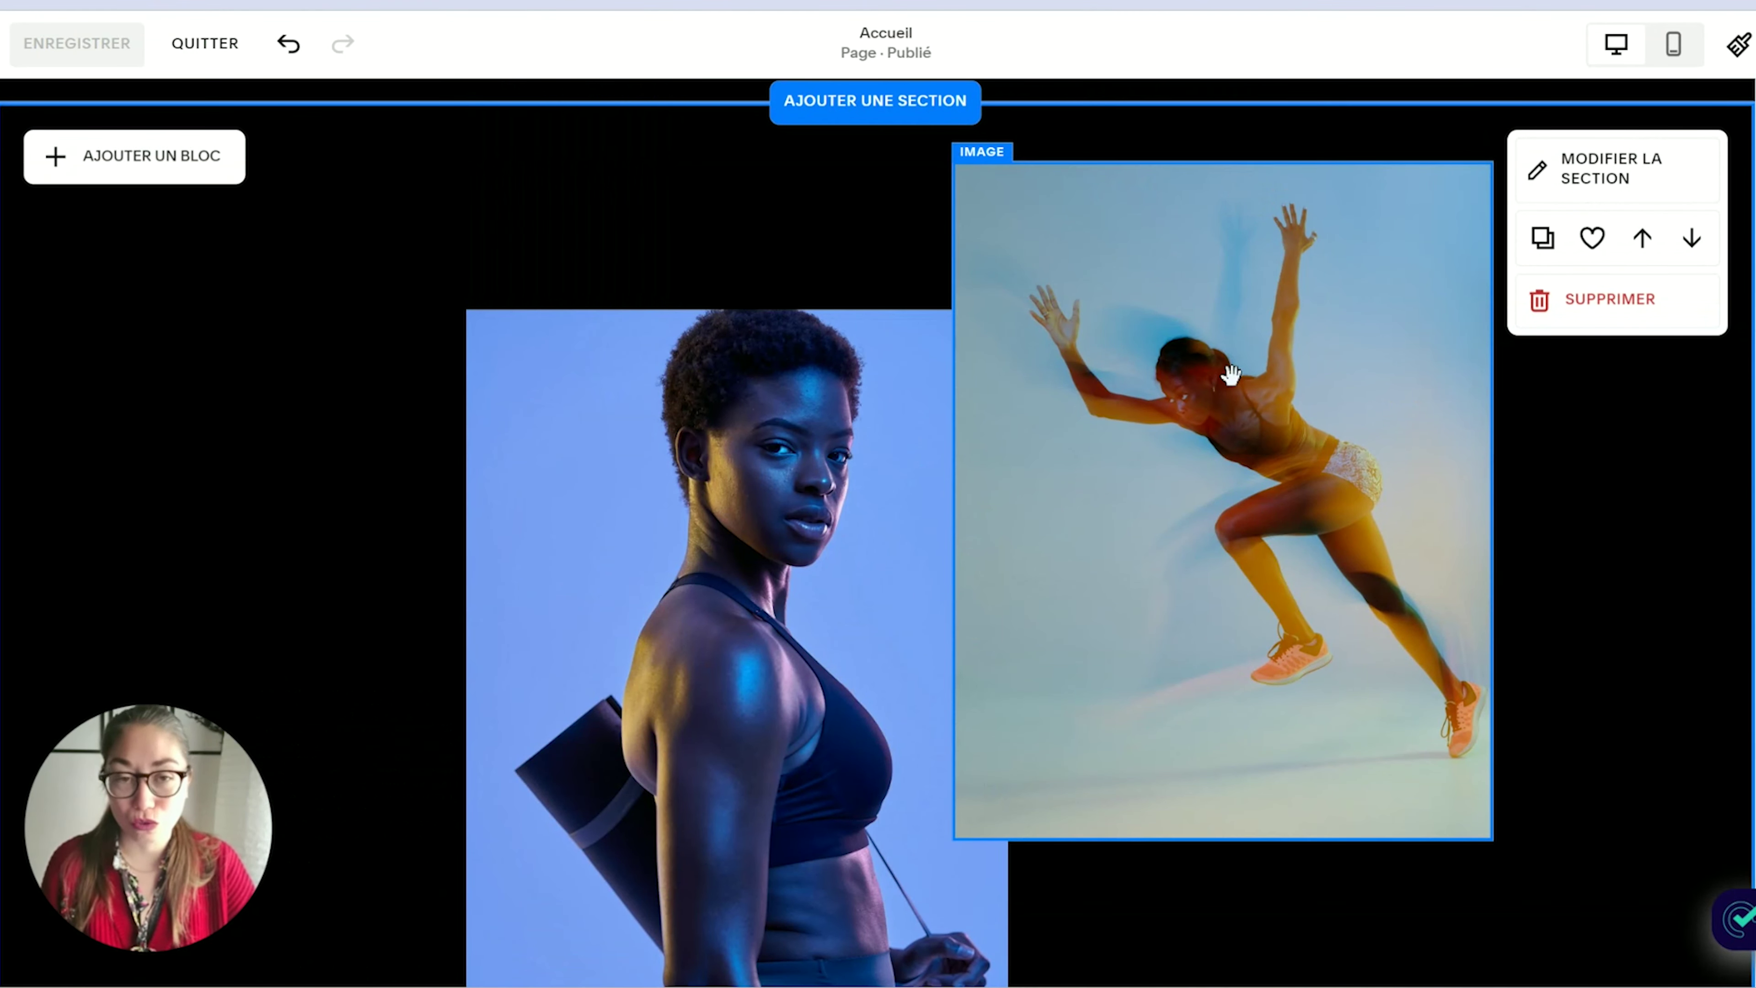
pyautogui.scroll(2, 1407, 392)
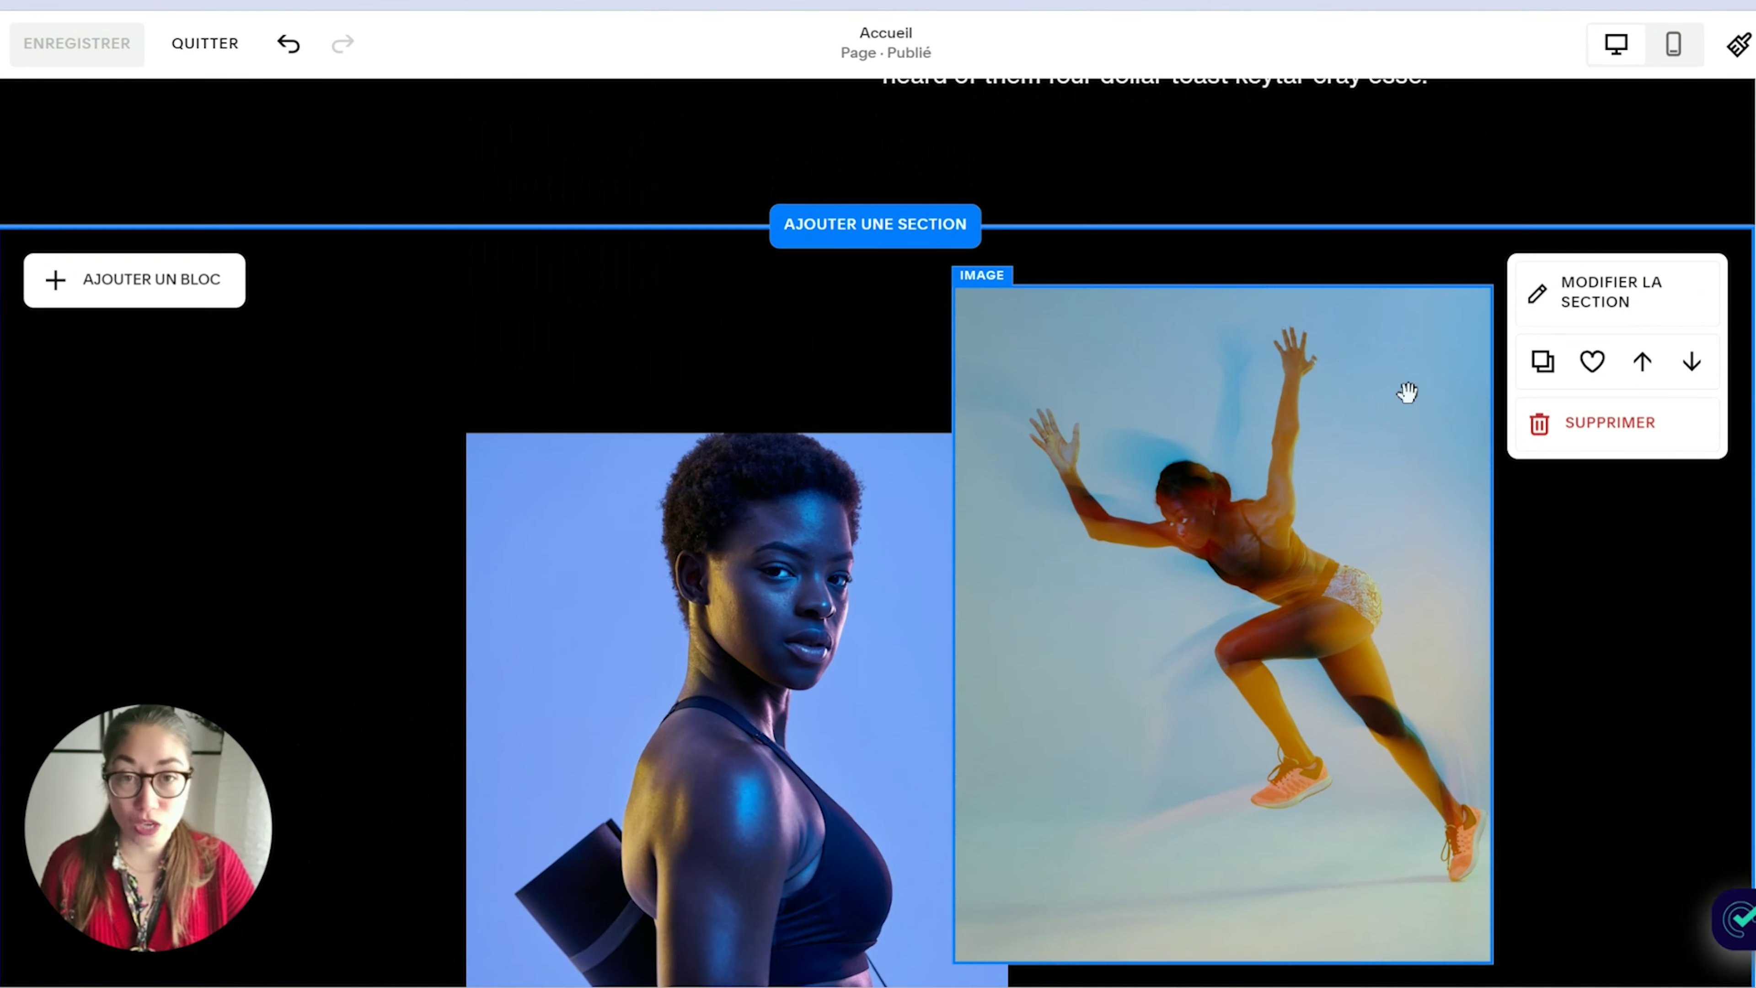
# Pin the running athlete image to the top with a 20px offset (Décalage), and save and exit the page editor
pyautogui.click(1078, 302)
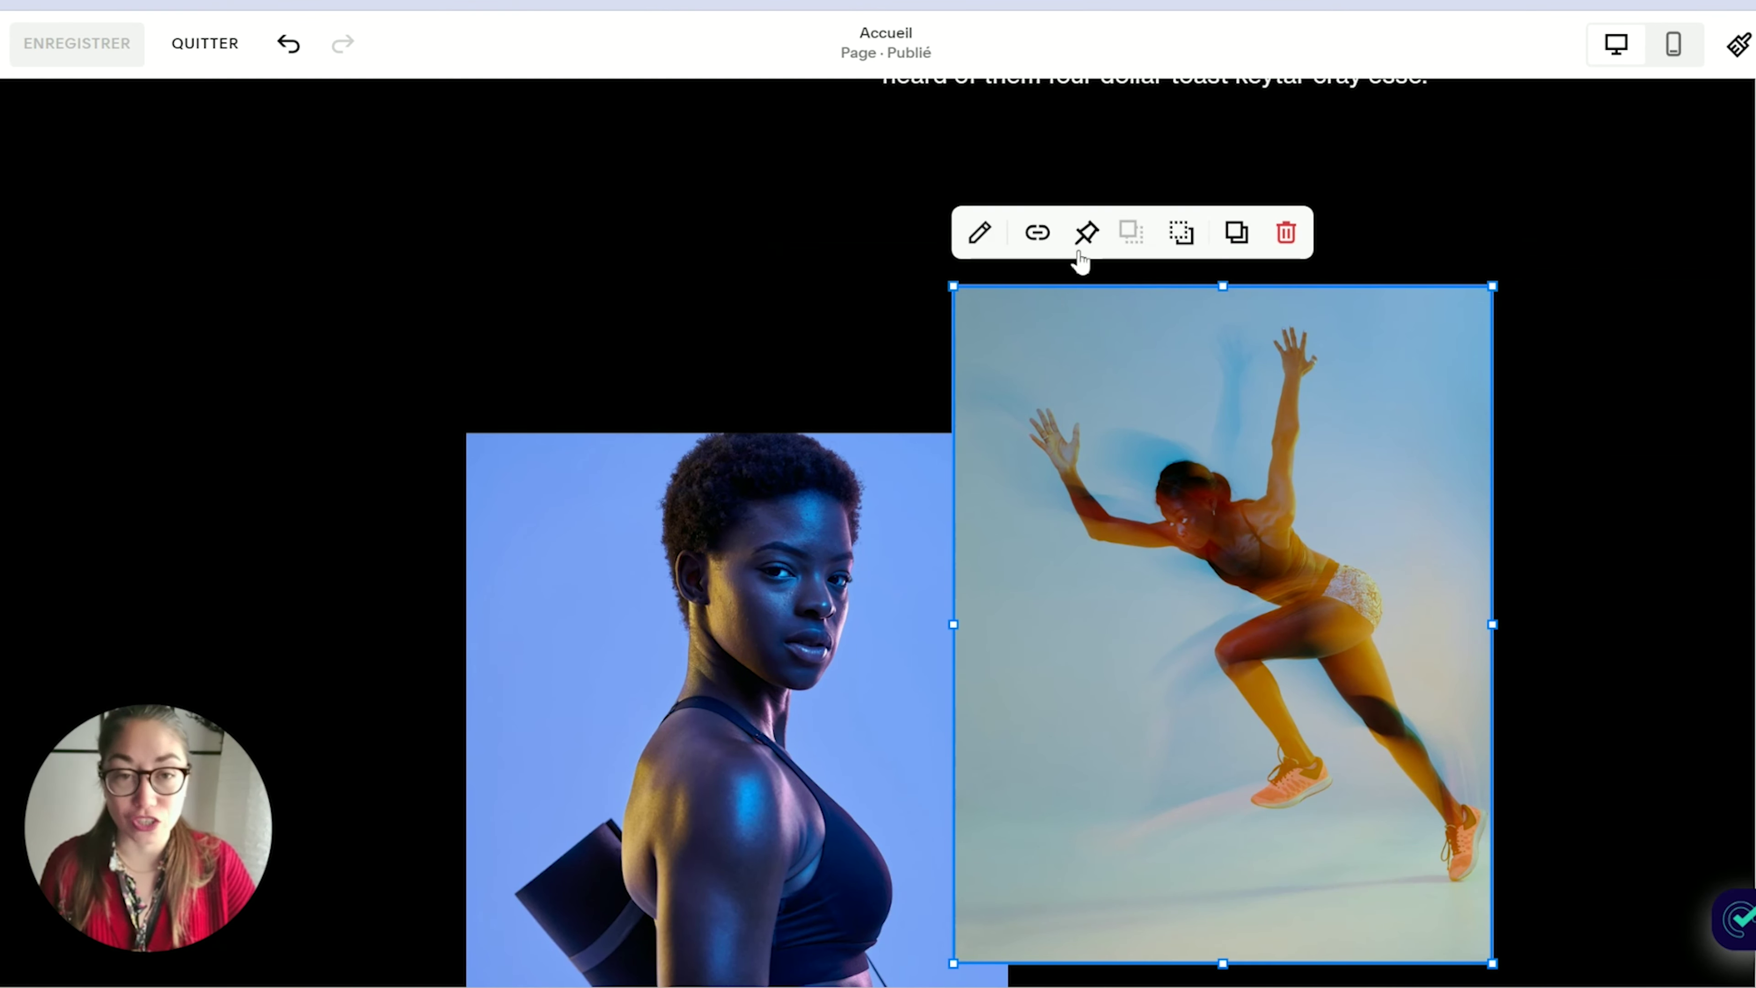
pyautogui.click(1086, 235)
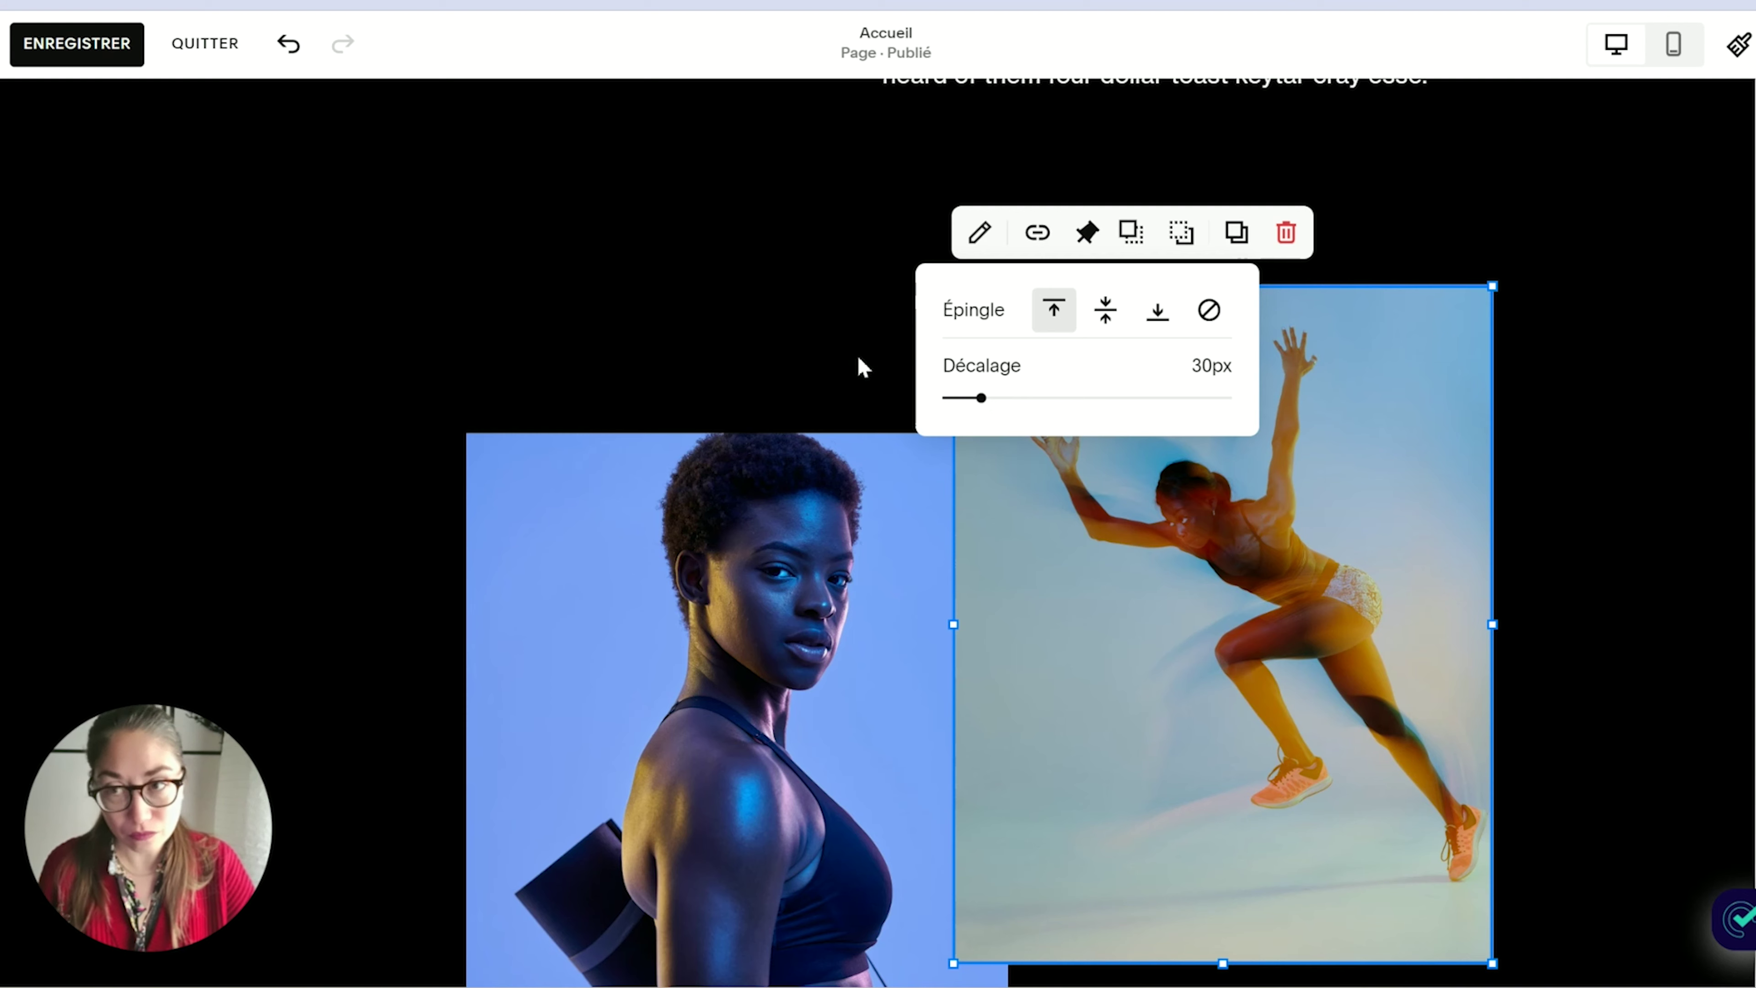
pyautogui.moveTo(982, 400); pyautogui.dragTo(968, 399)
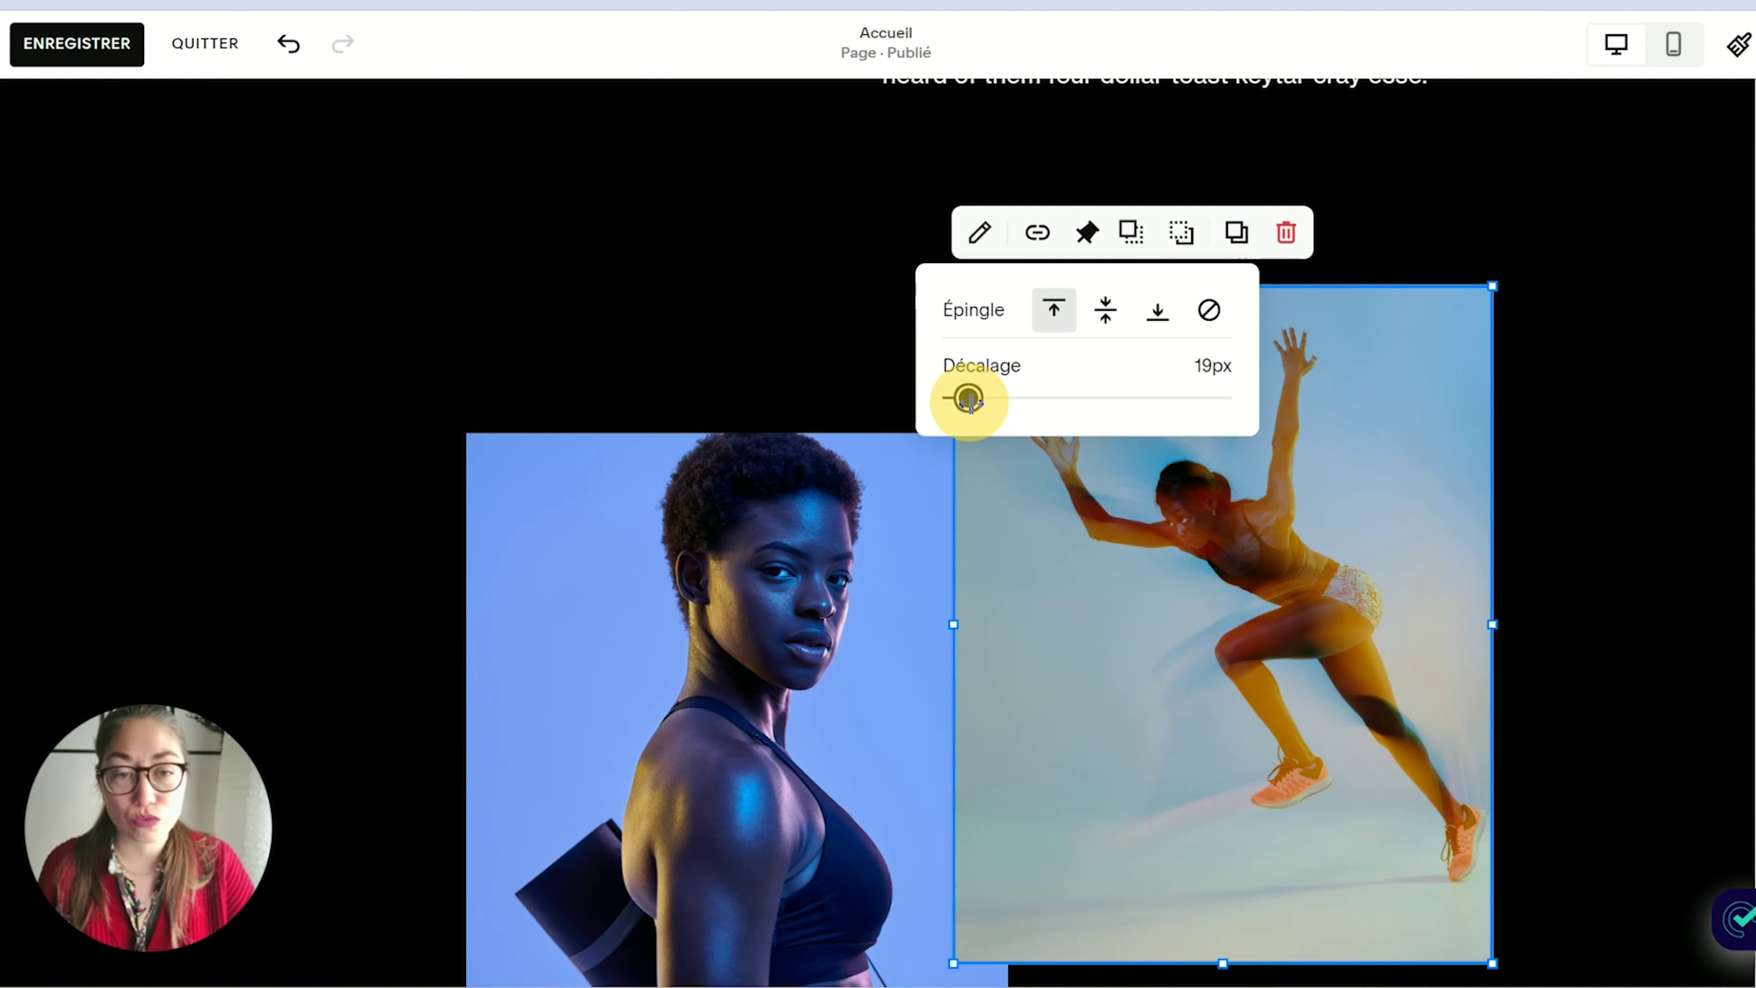
pyautogui.click(1205, 366)
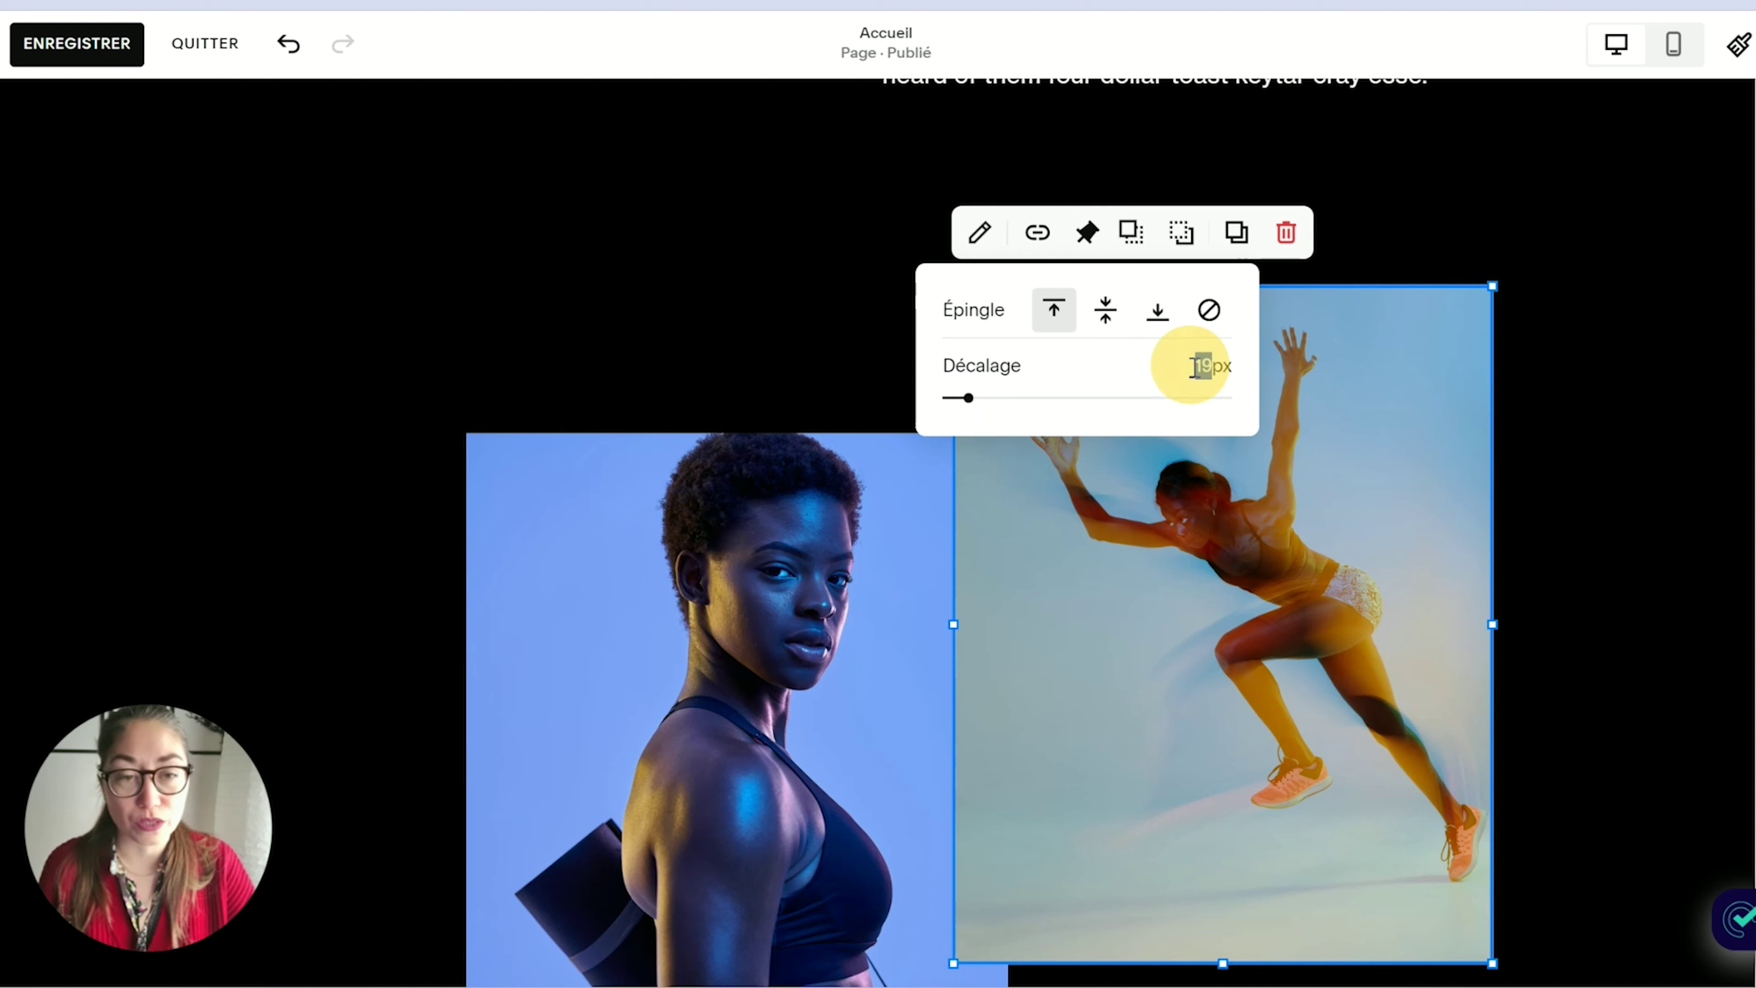
pyautogui.doubleClick(1205, 366)
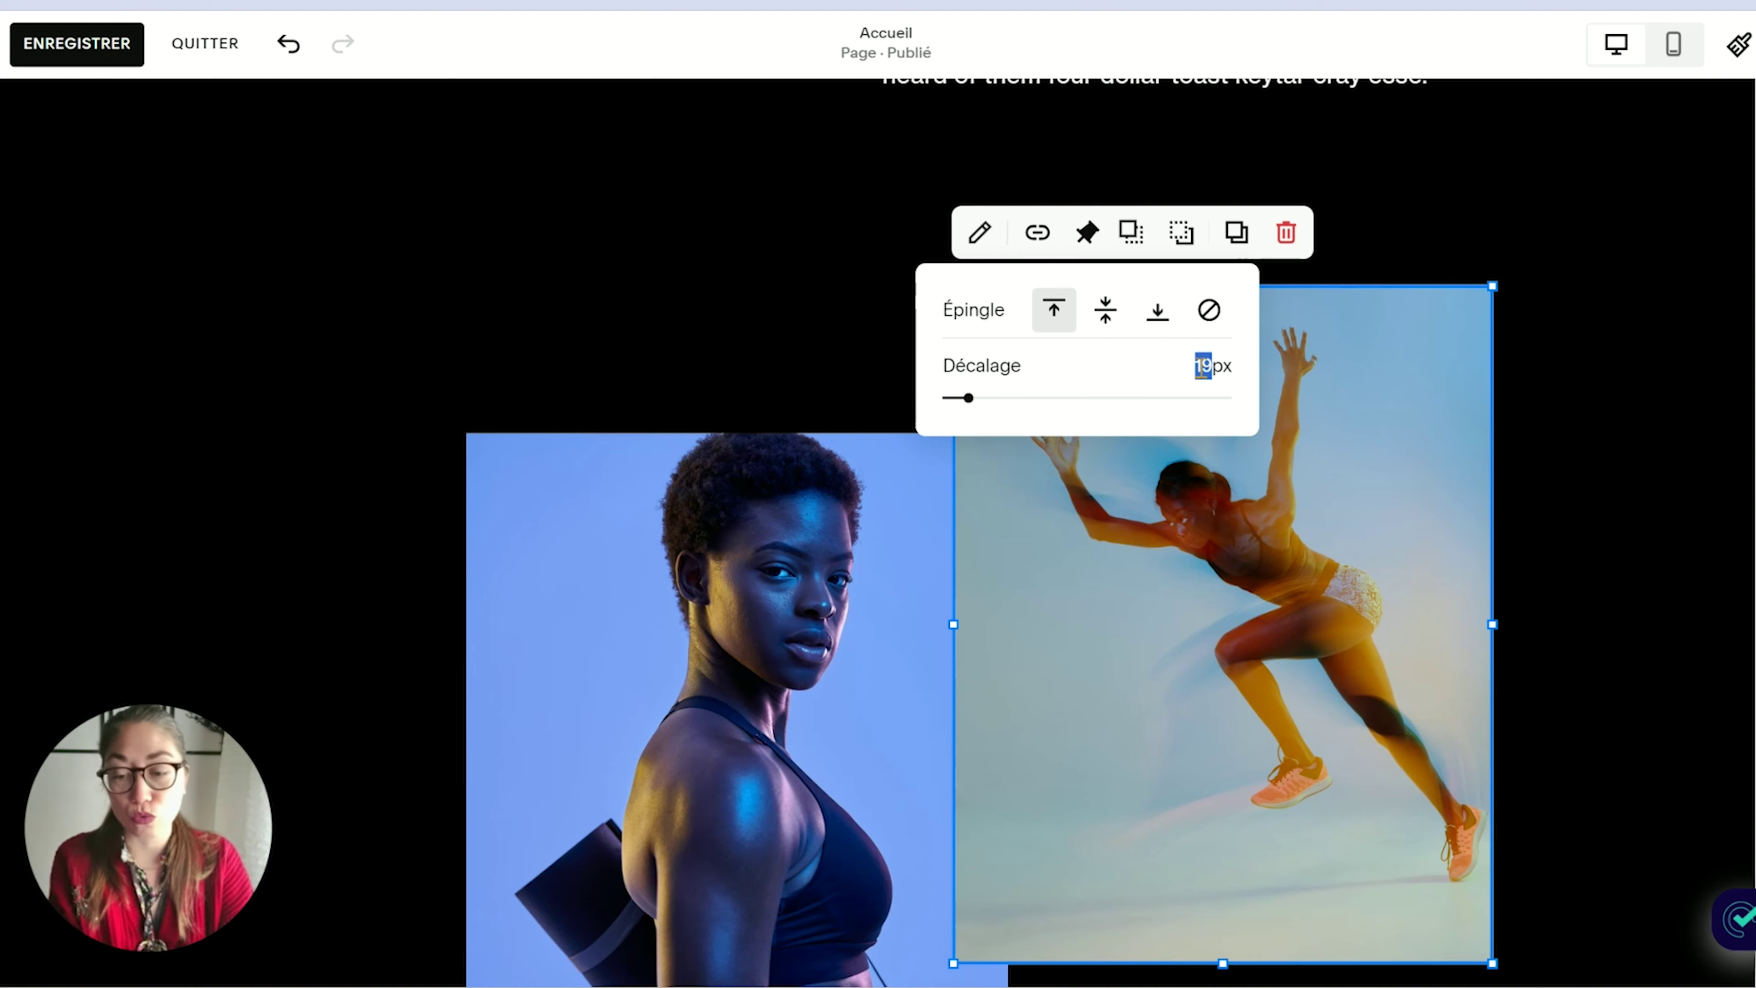
pyautogui.write('20')
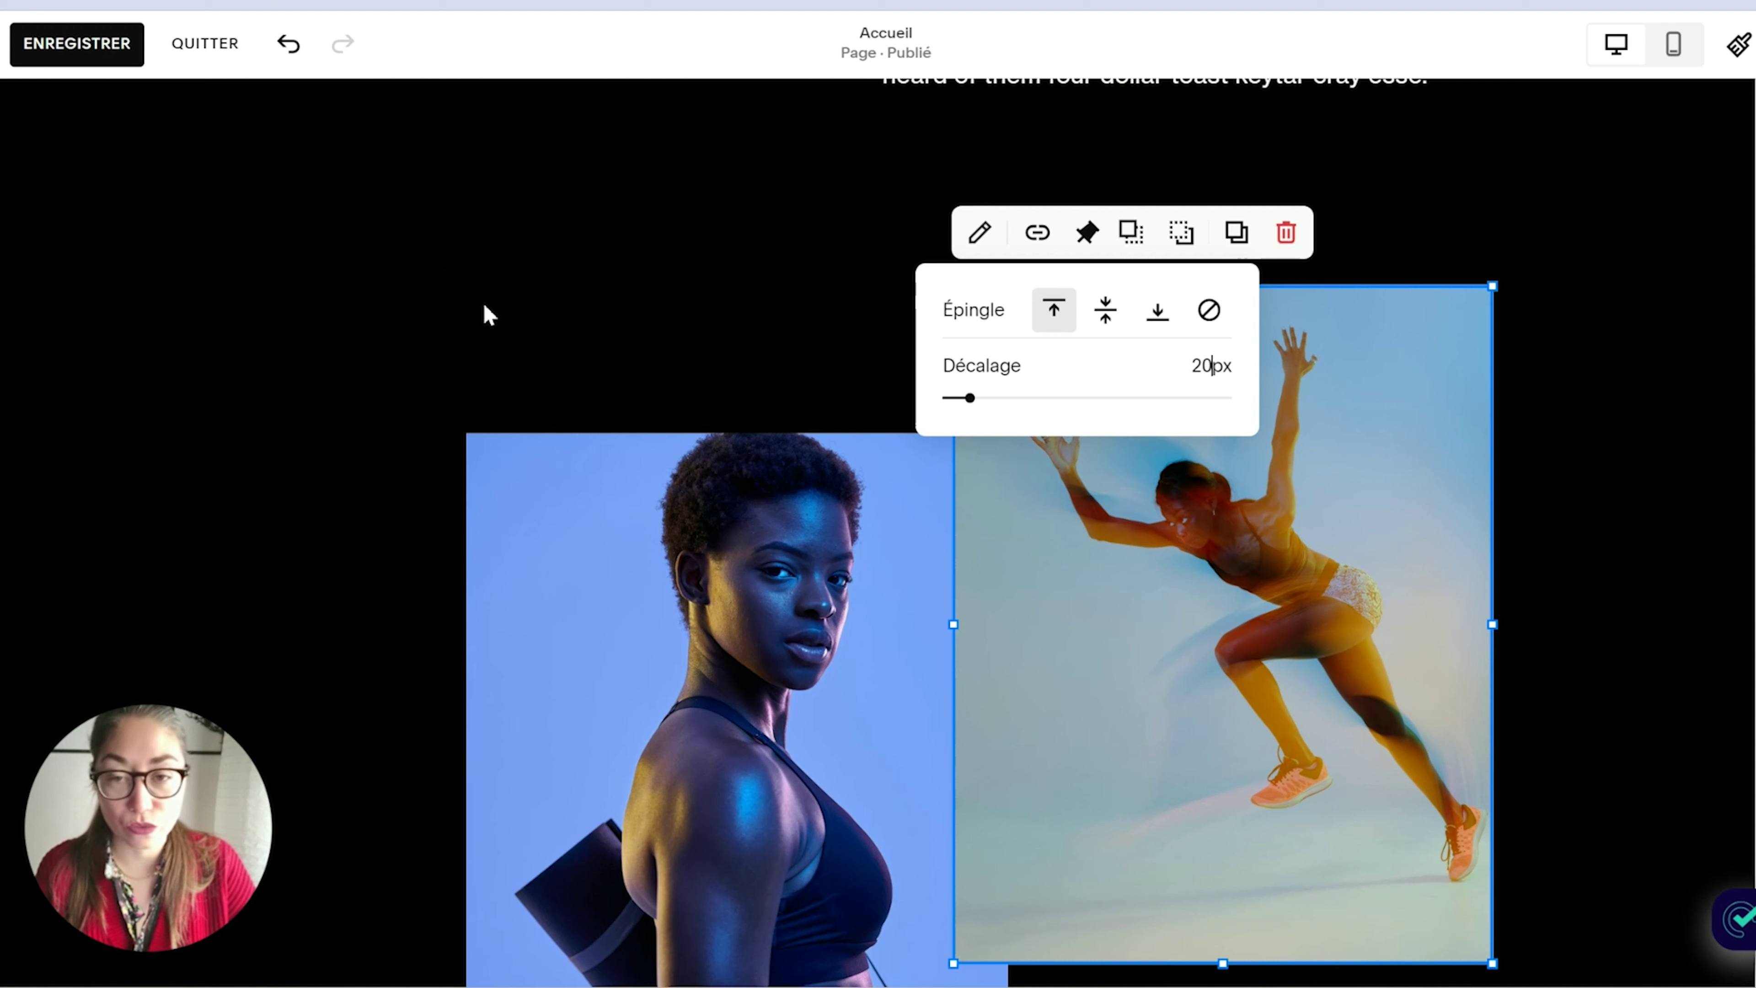
pyautogui.click(487, 308)
pyautogui.click(109, 40)
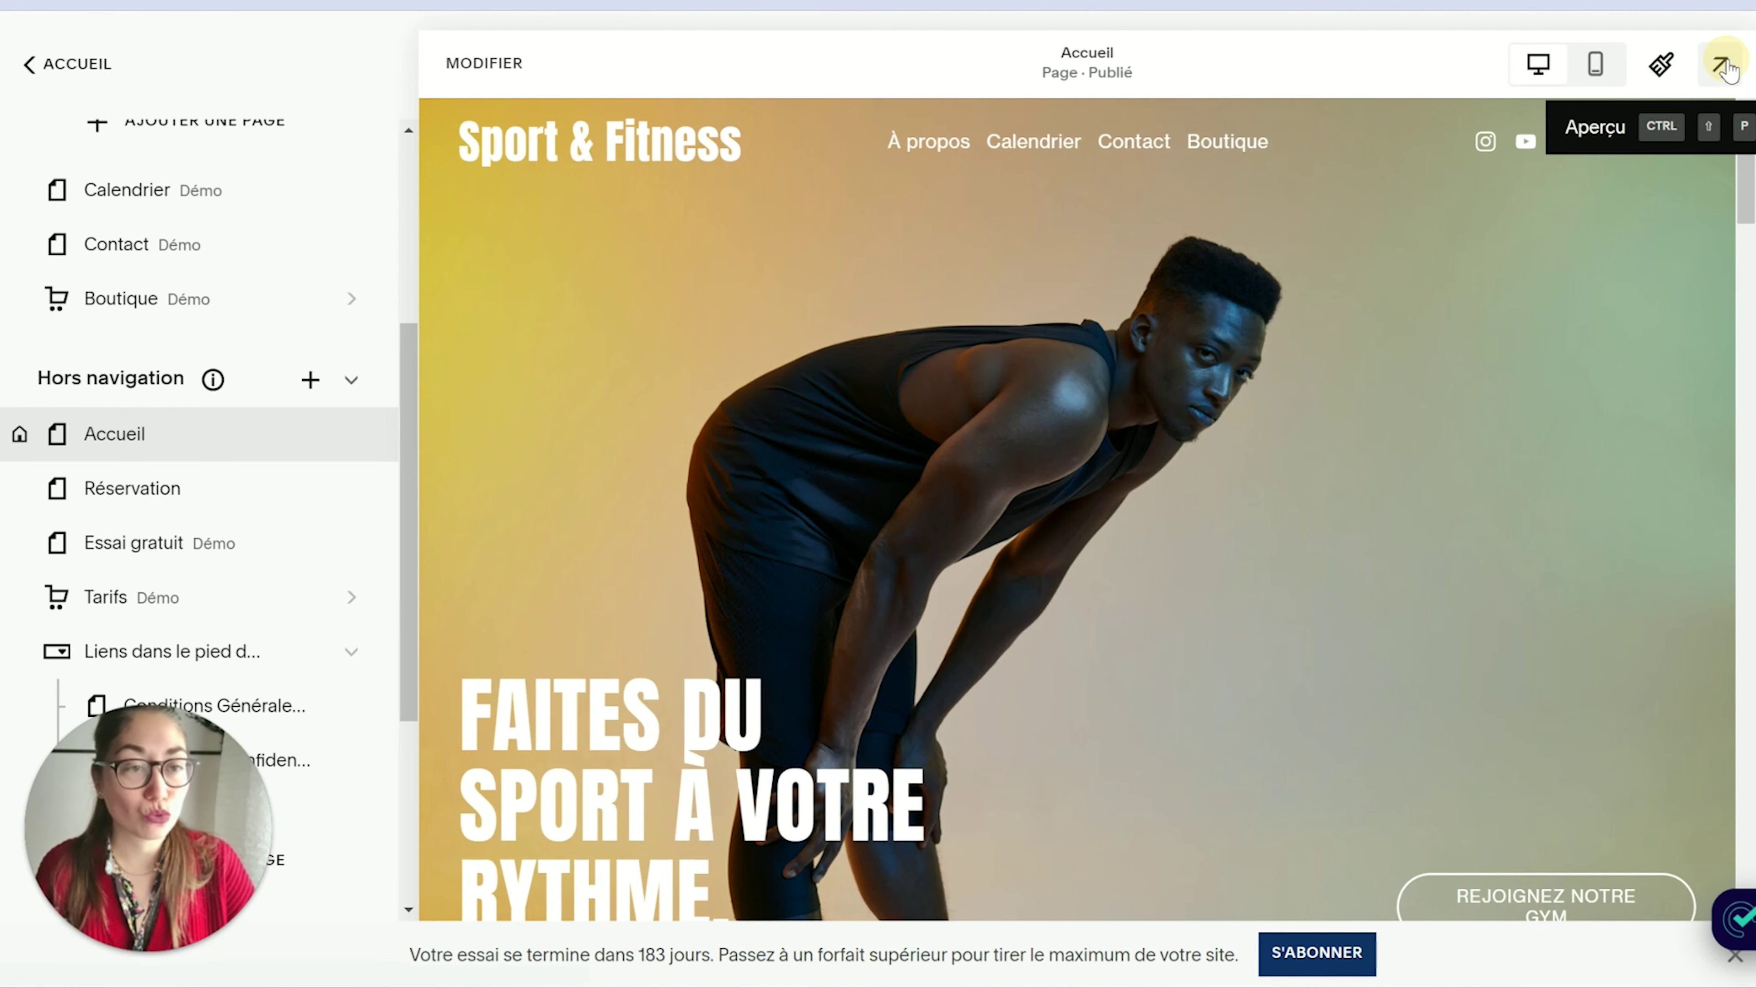
# Preview the page full screen and examine how the pinned running athlete image behaves while scrolling through its section
pyautogui.click(1720, 63)
pyautogui.scroll(-20, 878, 485)
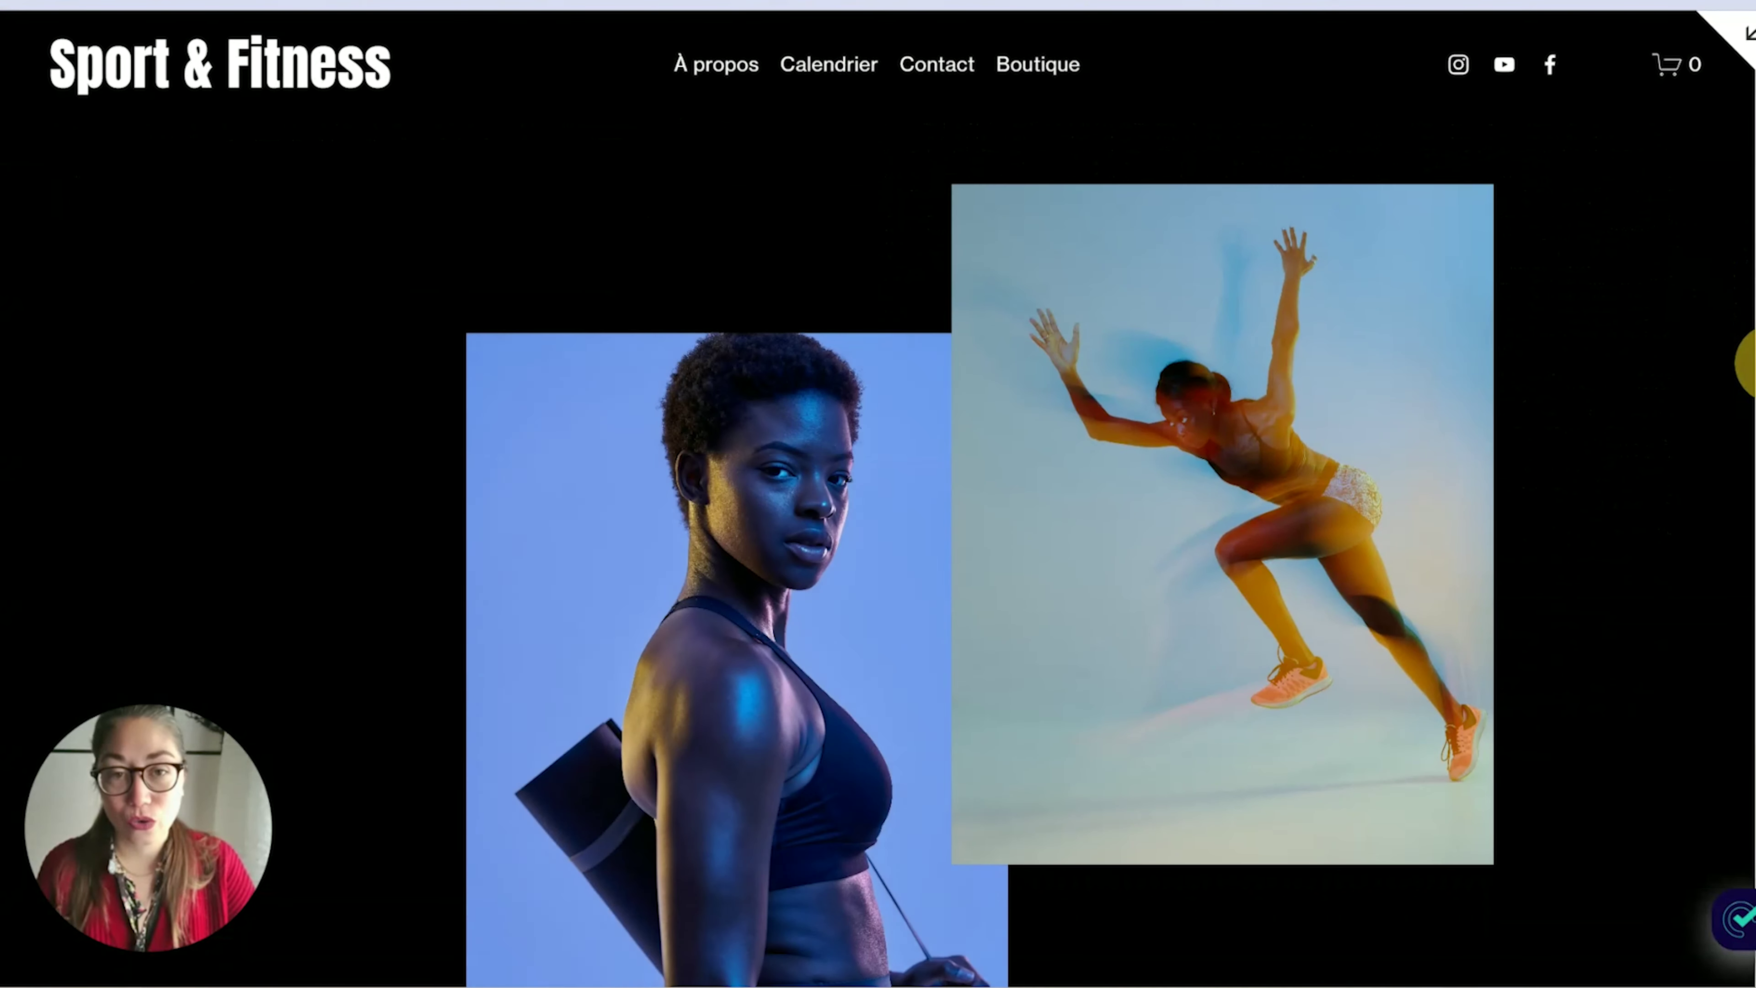
pyautogui.scroll(-1, 878, 484)
pyautogui.scroll(-5, 737, 484)
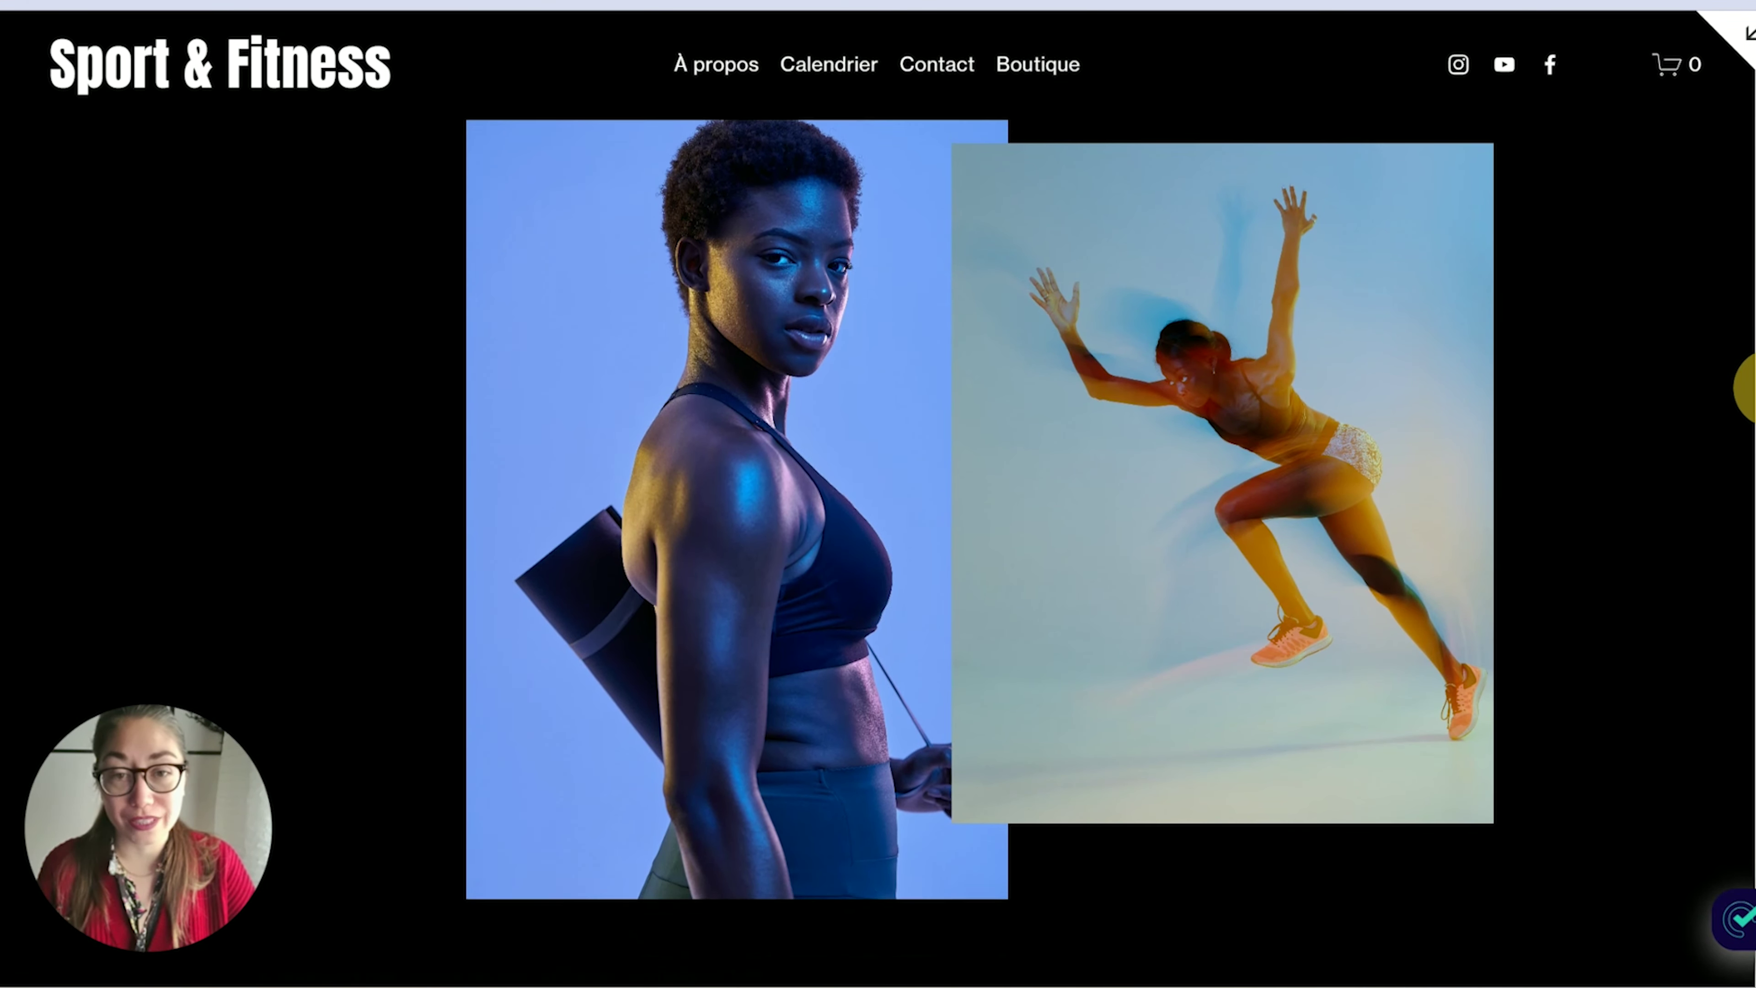
pyautogui.scroll(-8, 736, 485)
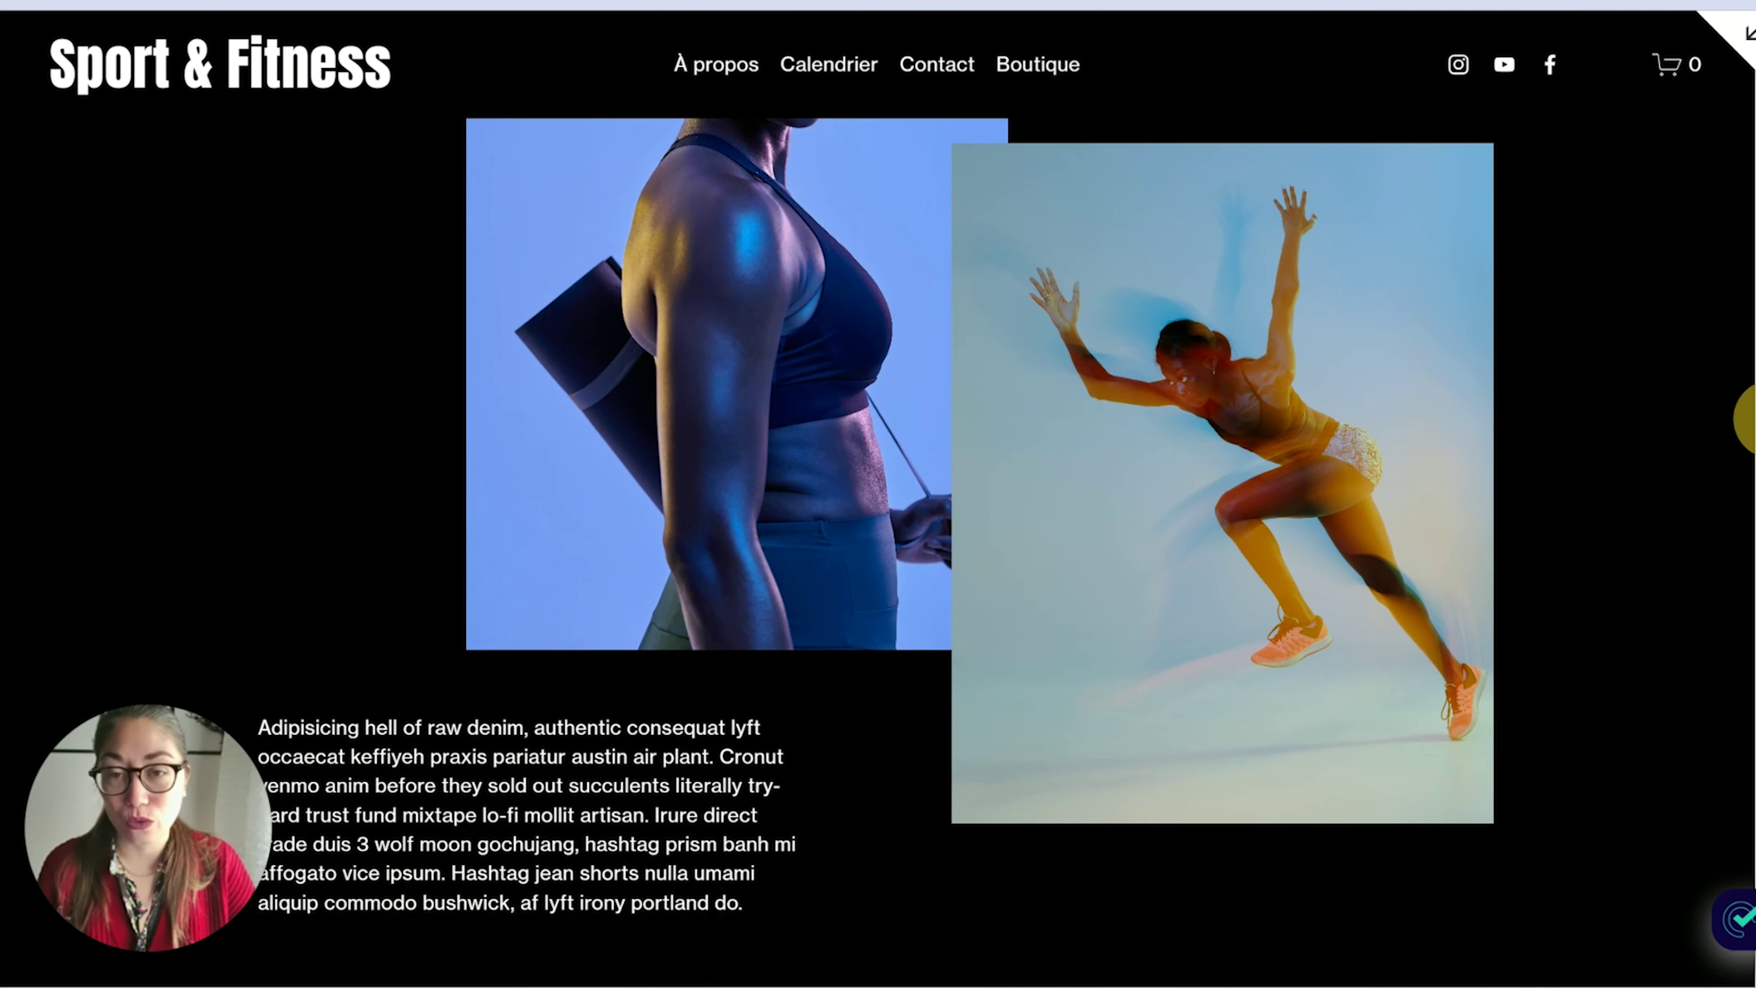
pyautogui.scroll(-5, 736, 485)
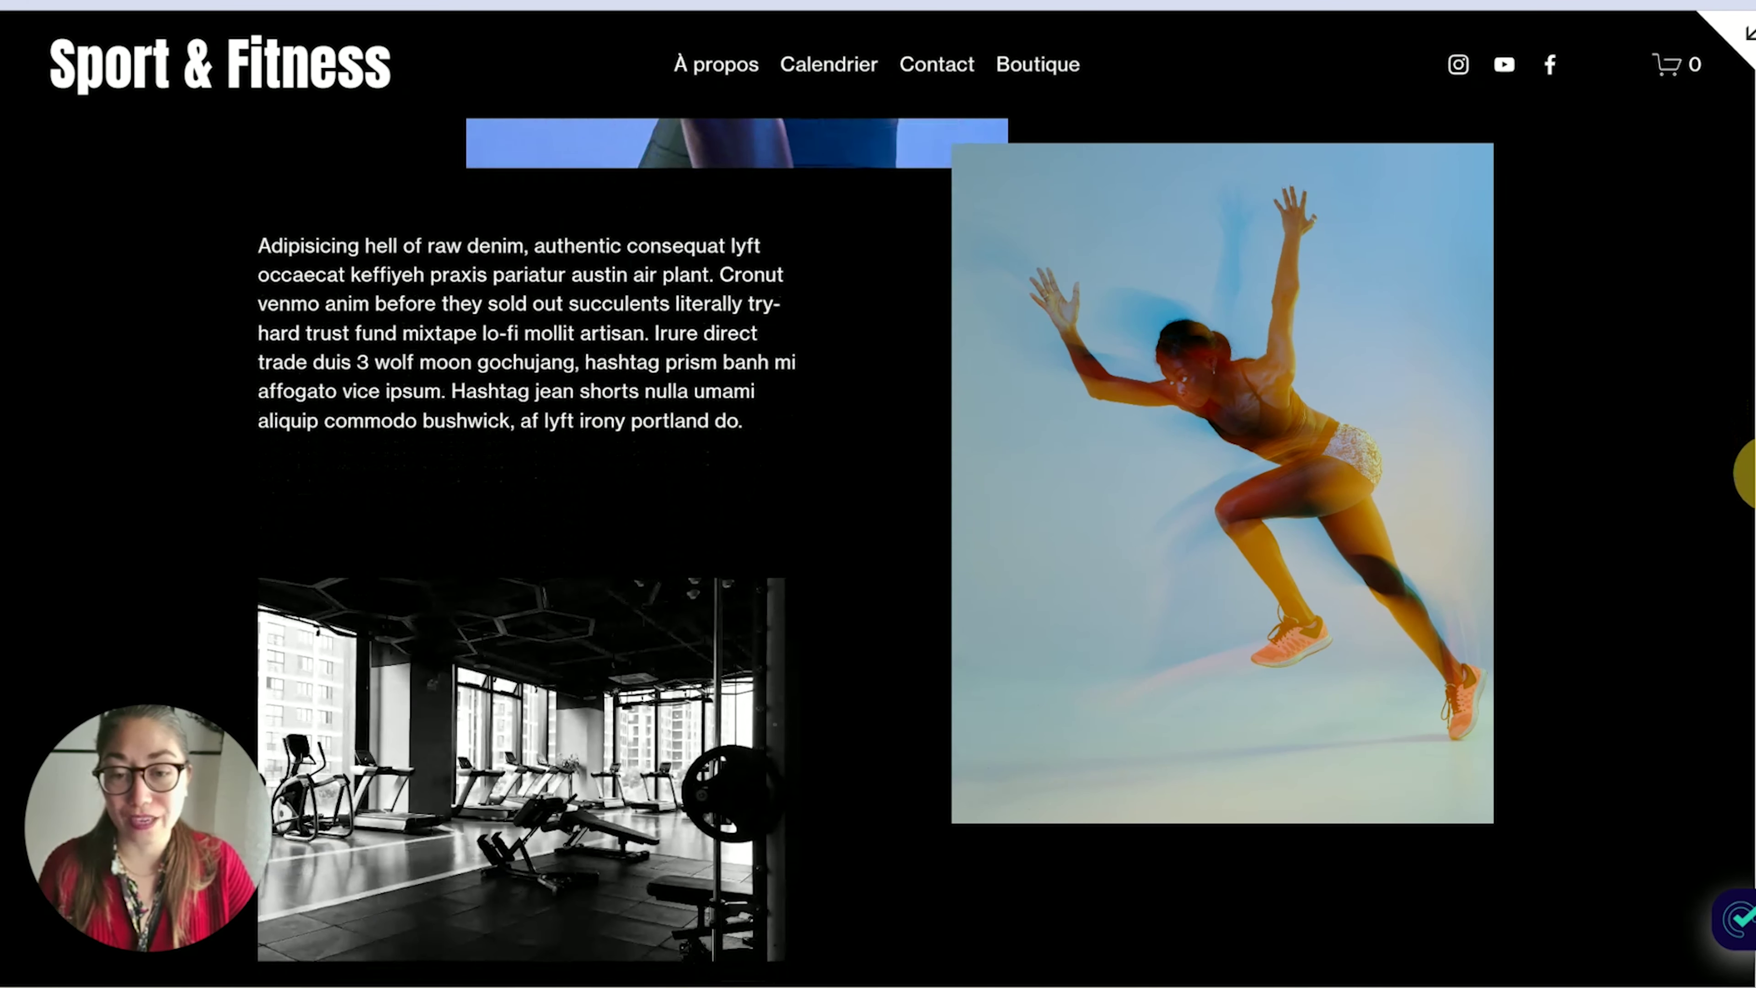
pyautogui.scroll(-6, 736, 485)
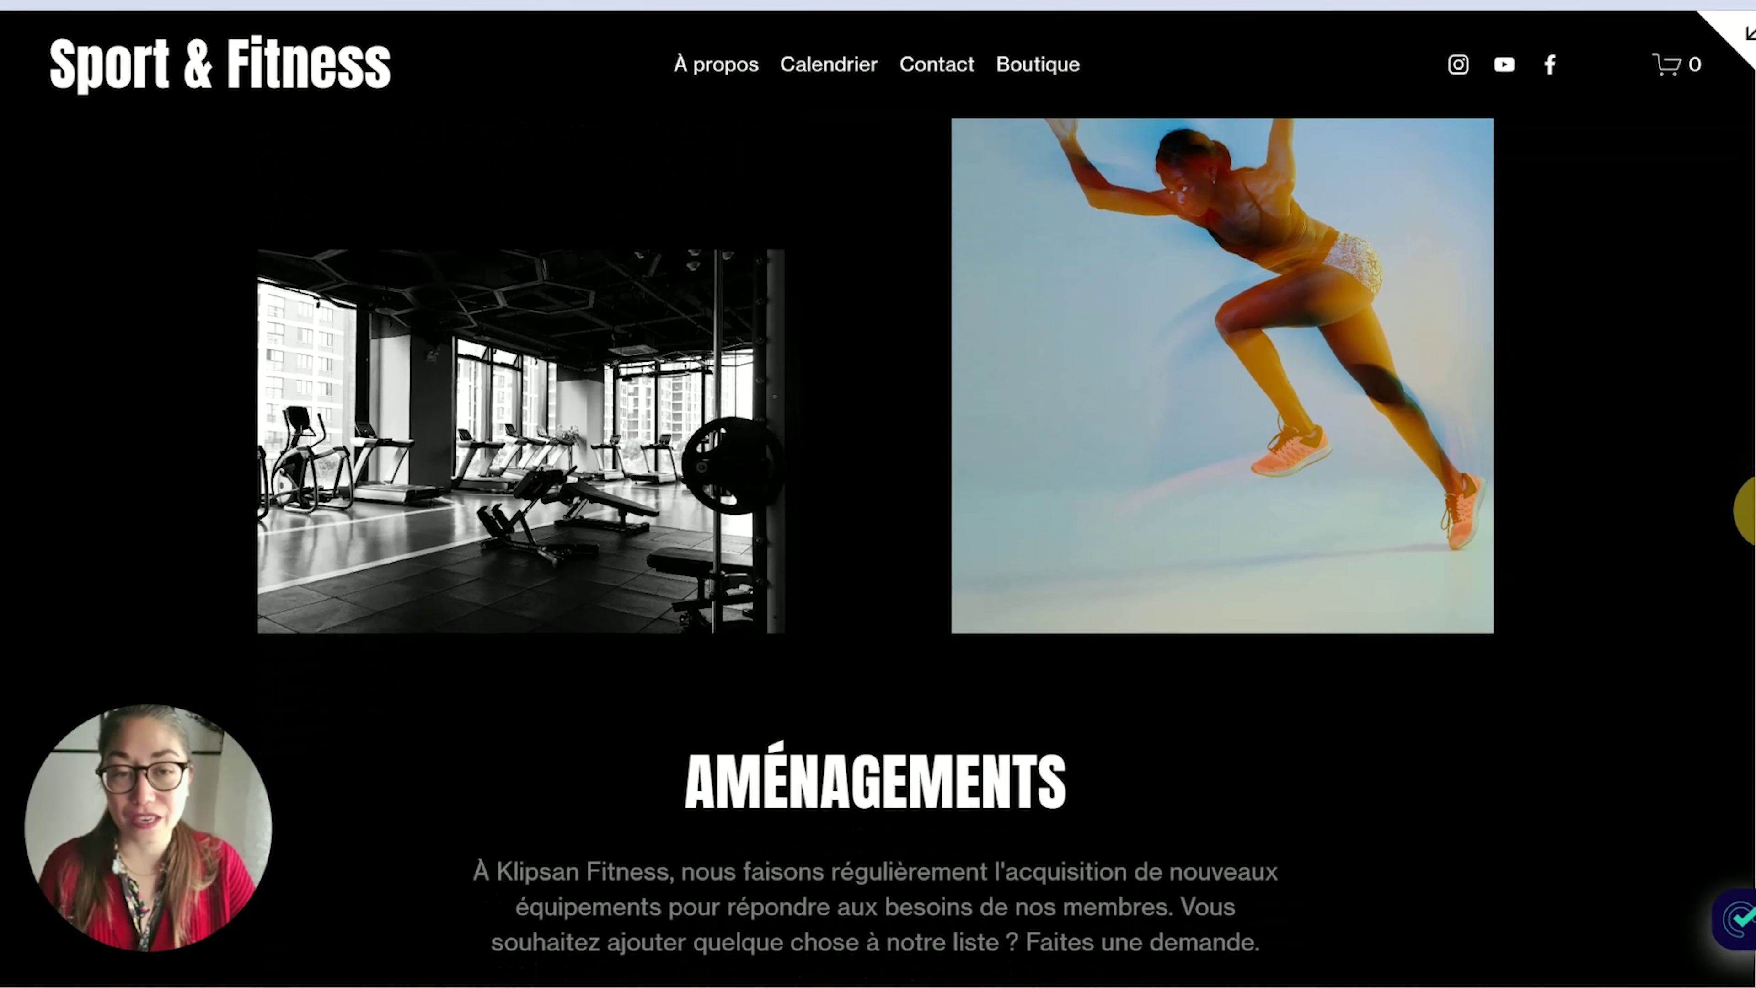
pyautogui.scroll(-1, 737, 484)
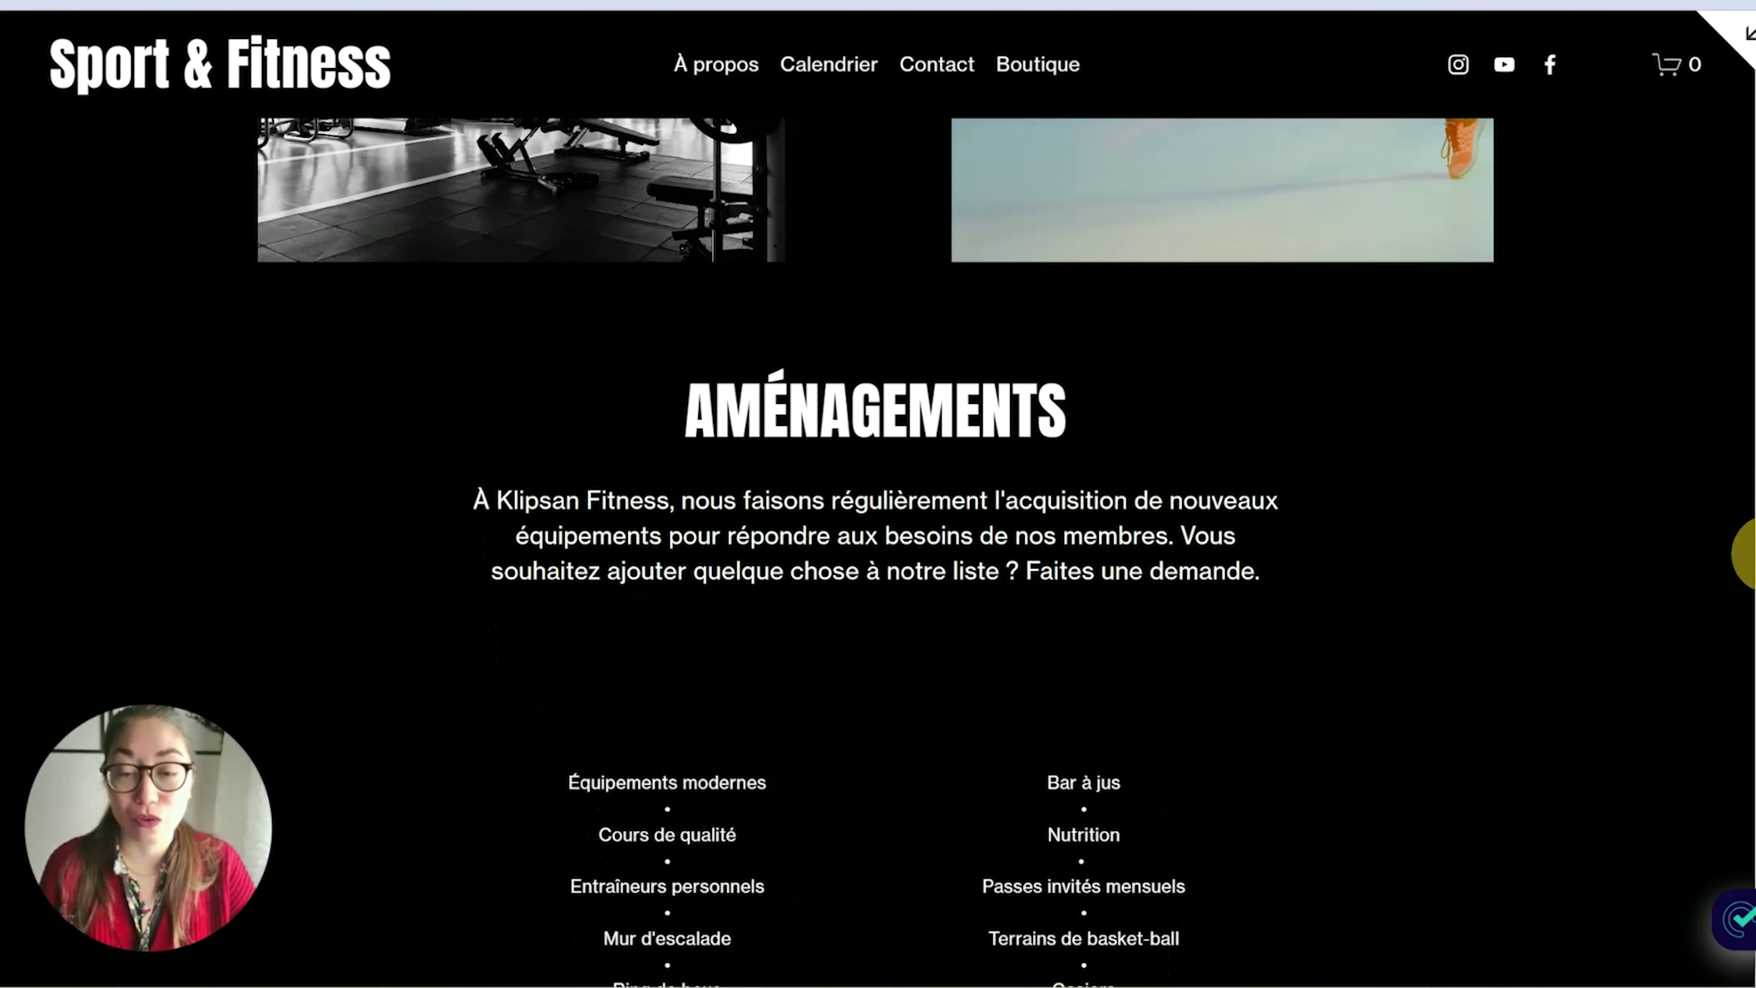
# Review the previewed page from the opening banner down to the "Aménagements" heading, checking the pinned running athlete image against the neighbouring photos and text
pyautogui.scroll(-2, 737, 485)
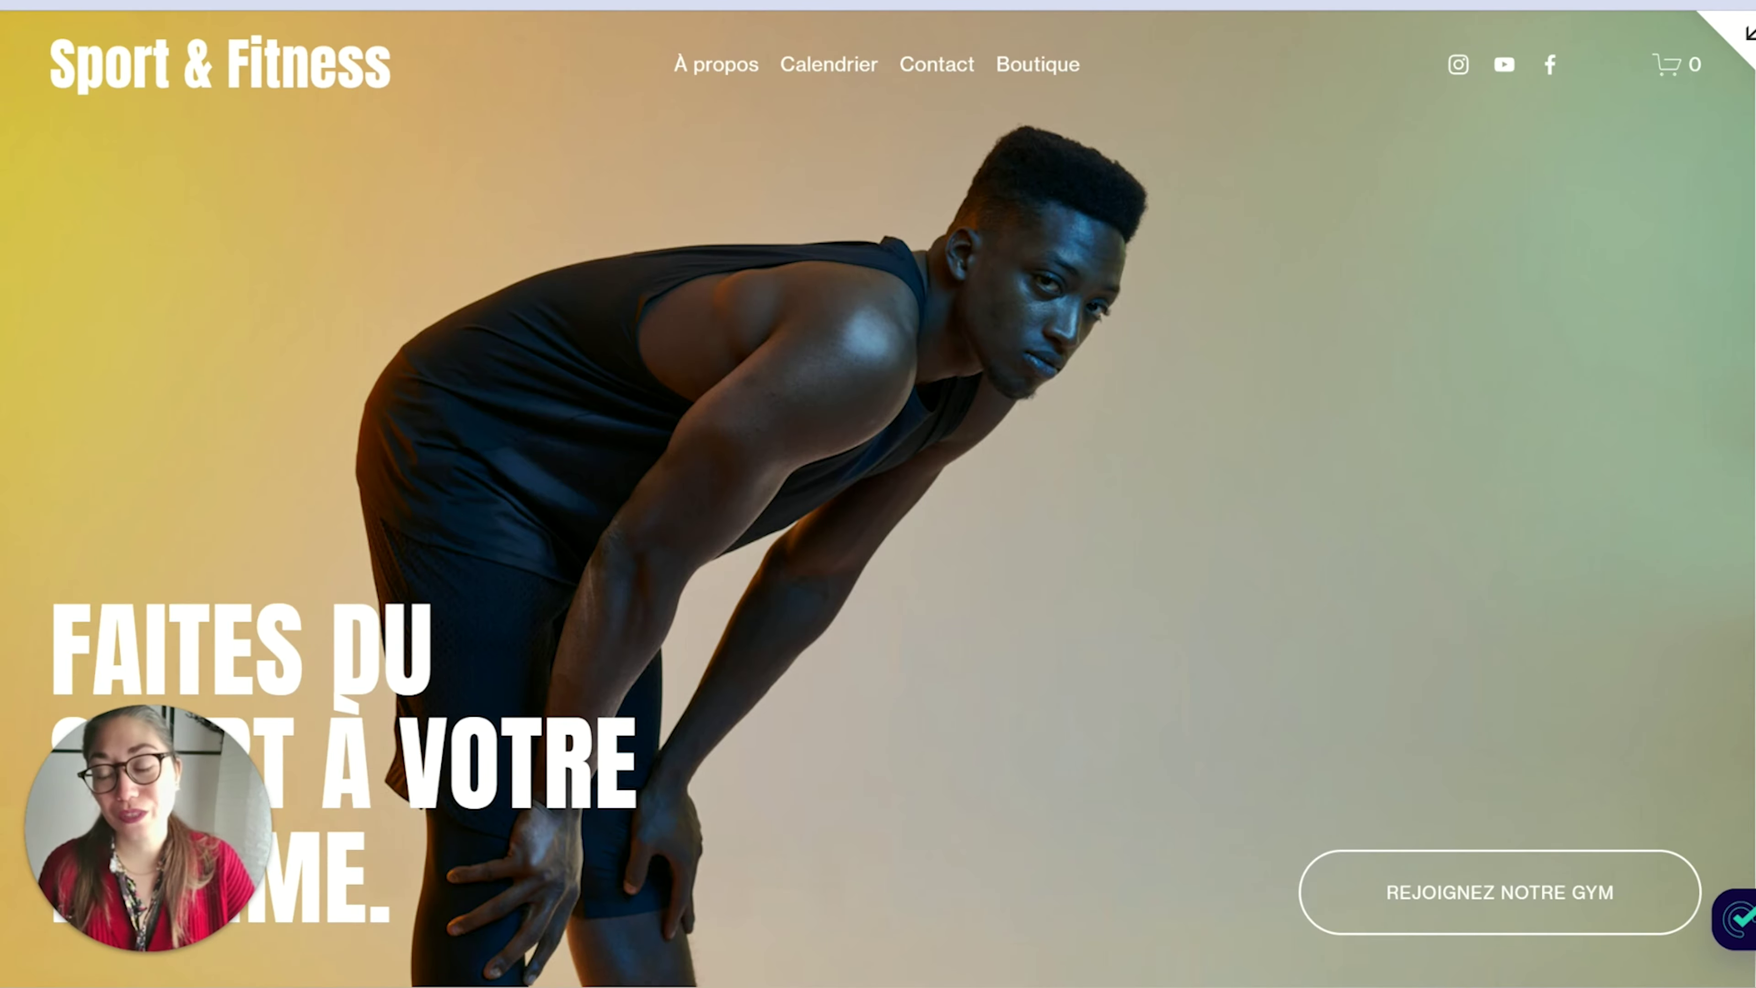
pyautogui.scroll(-5, 878, 484)
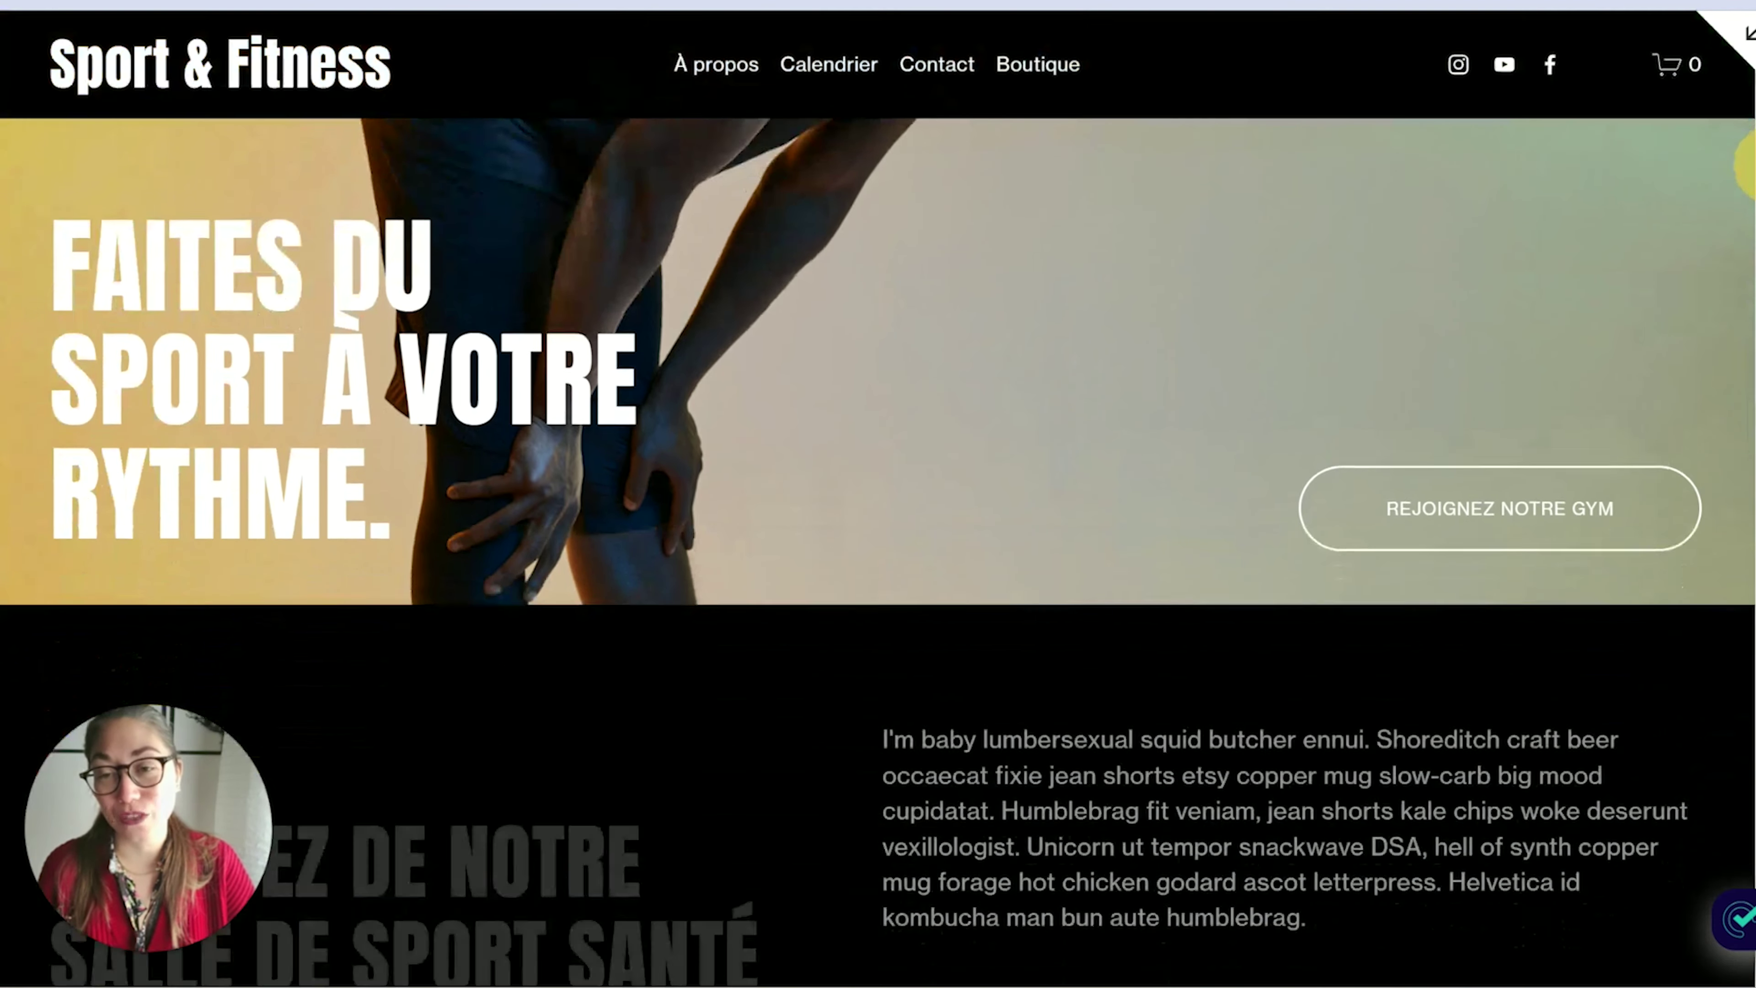
pyautogui.scroll(-8, 878, 553)
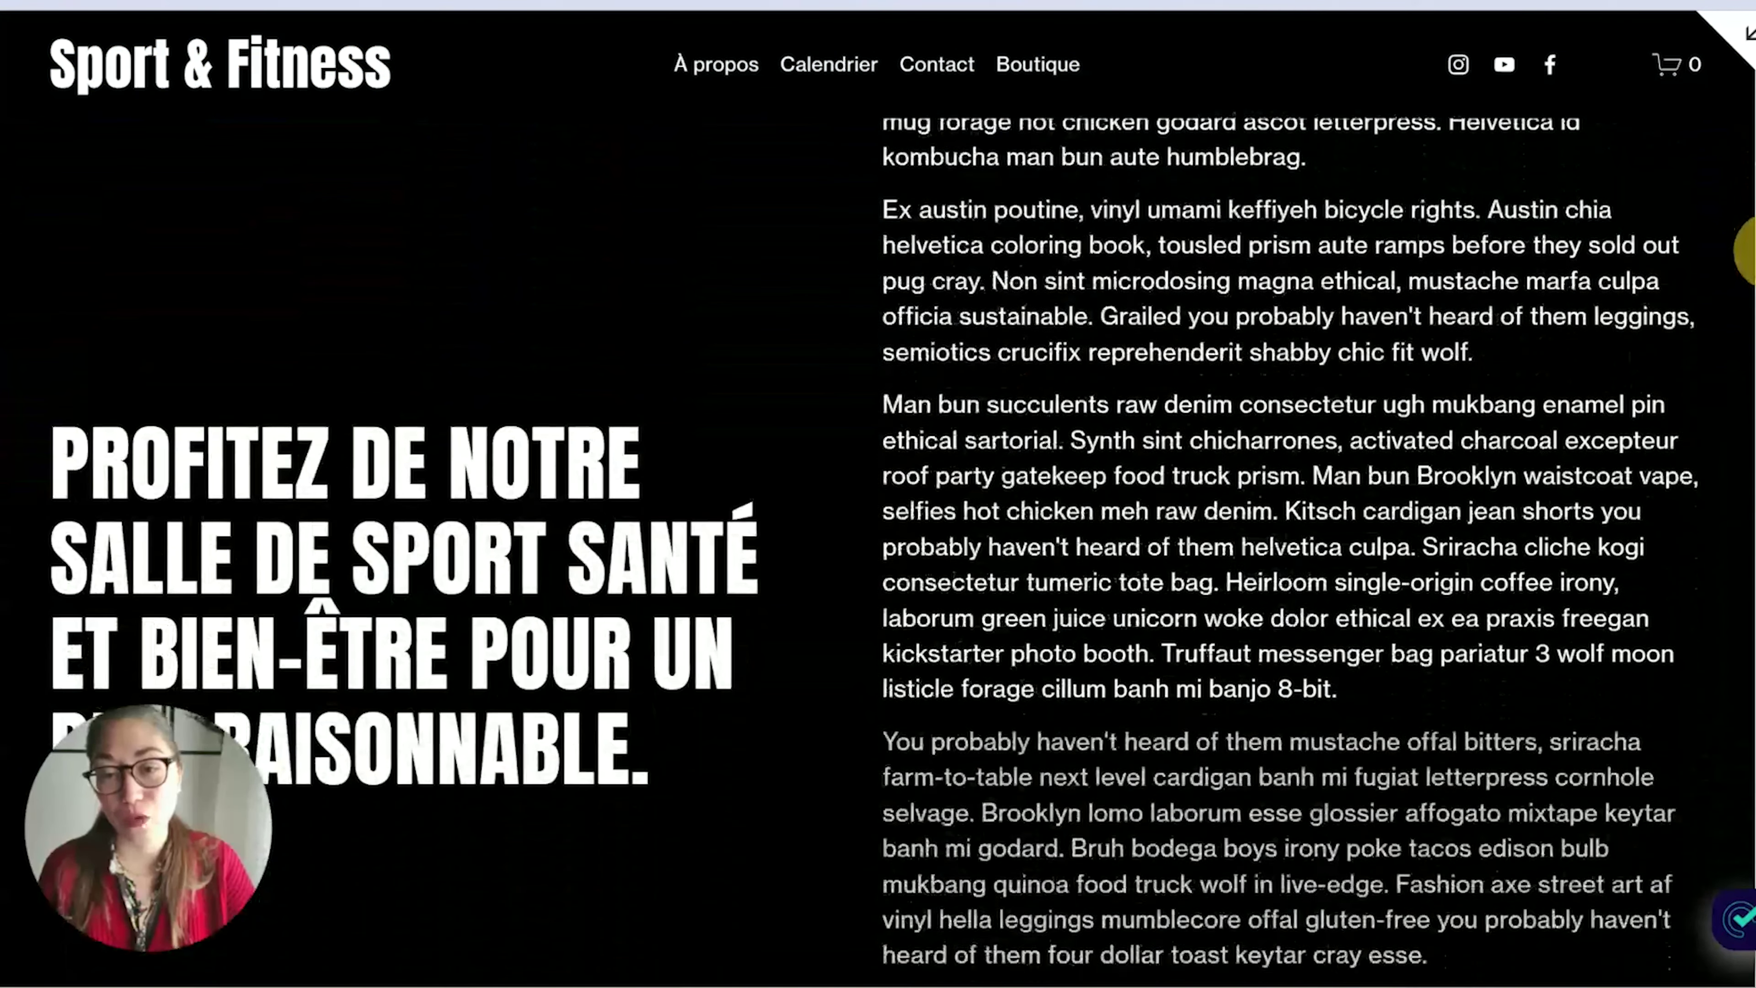
pyautogui.scroll(-6, 878, 554)
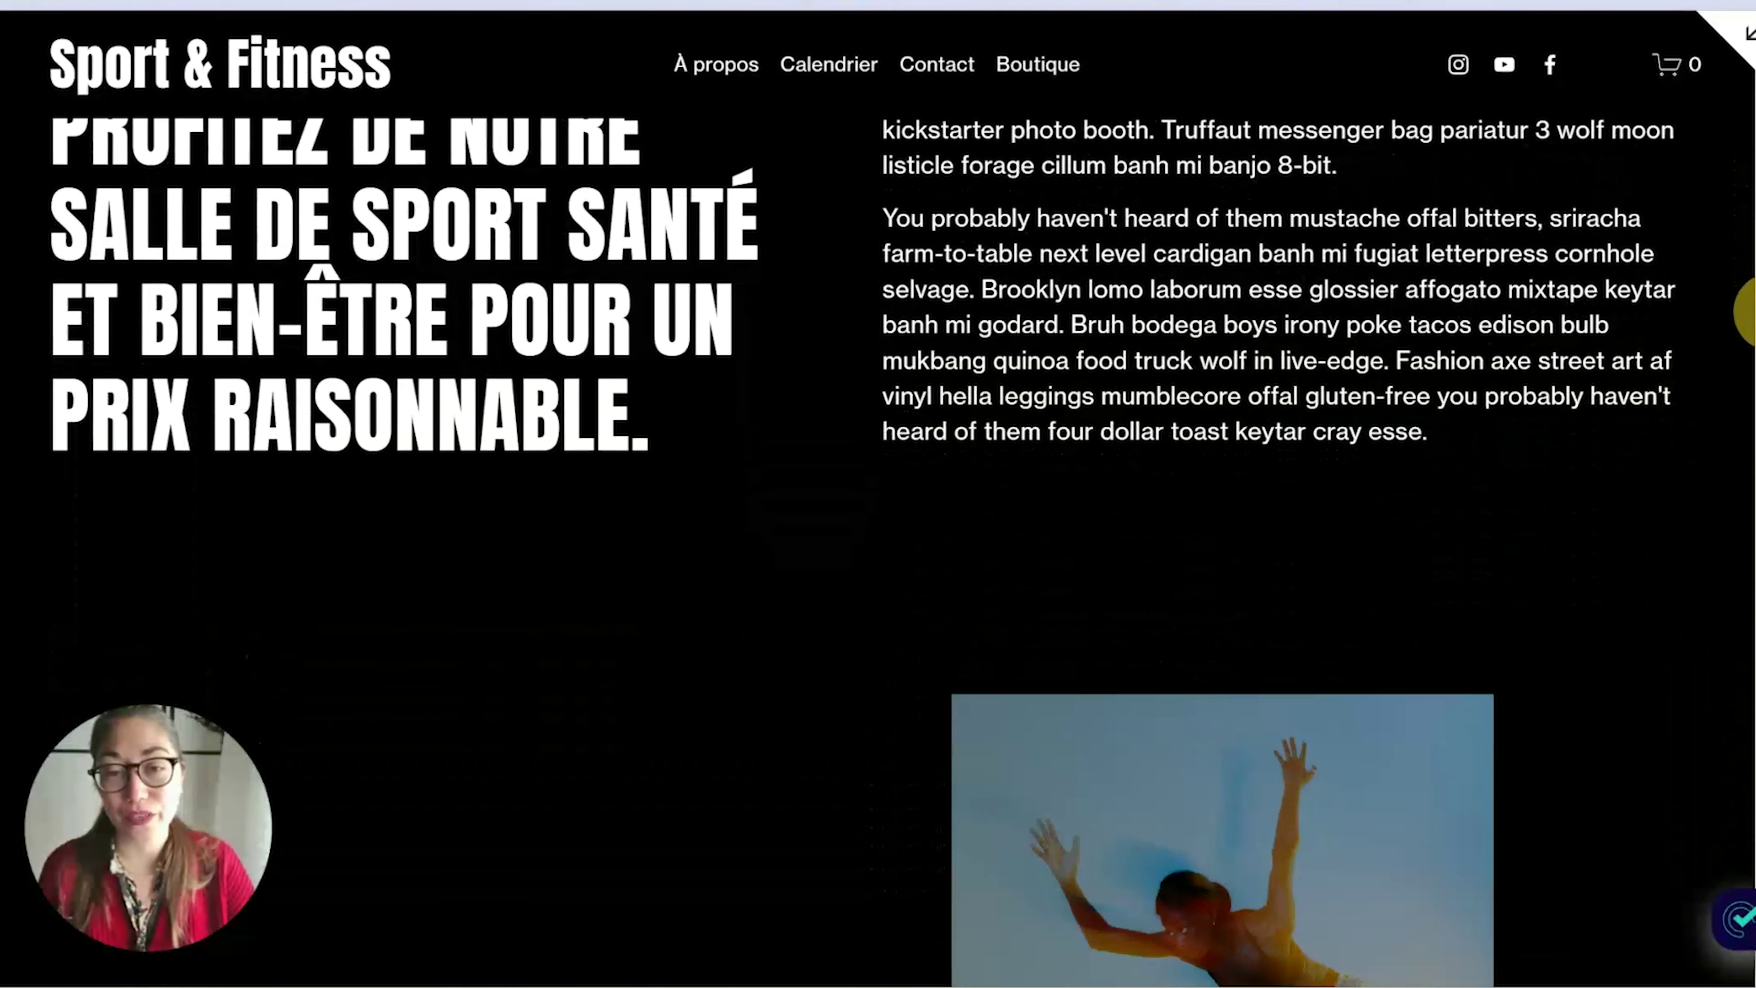
pyautogui.scroll(-5, 878, 554)
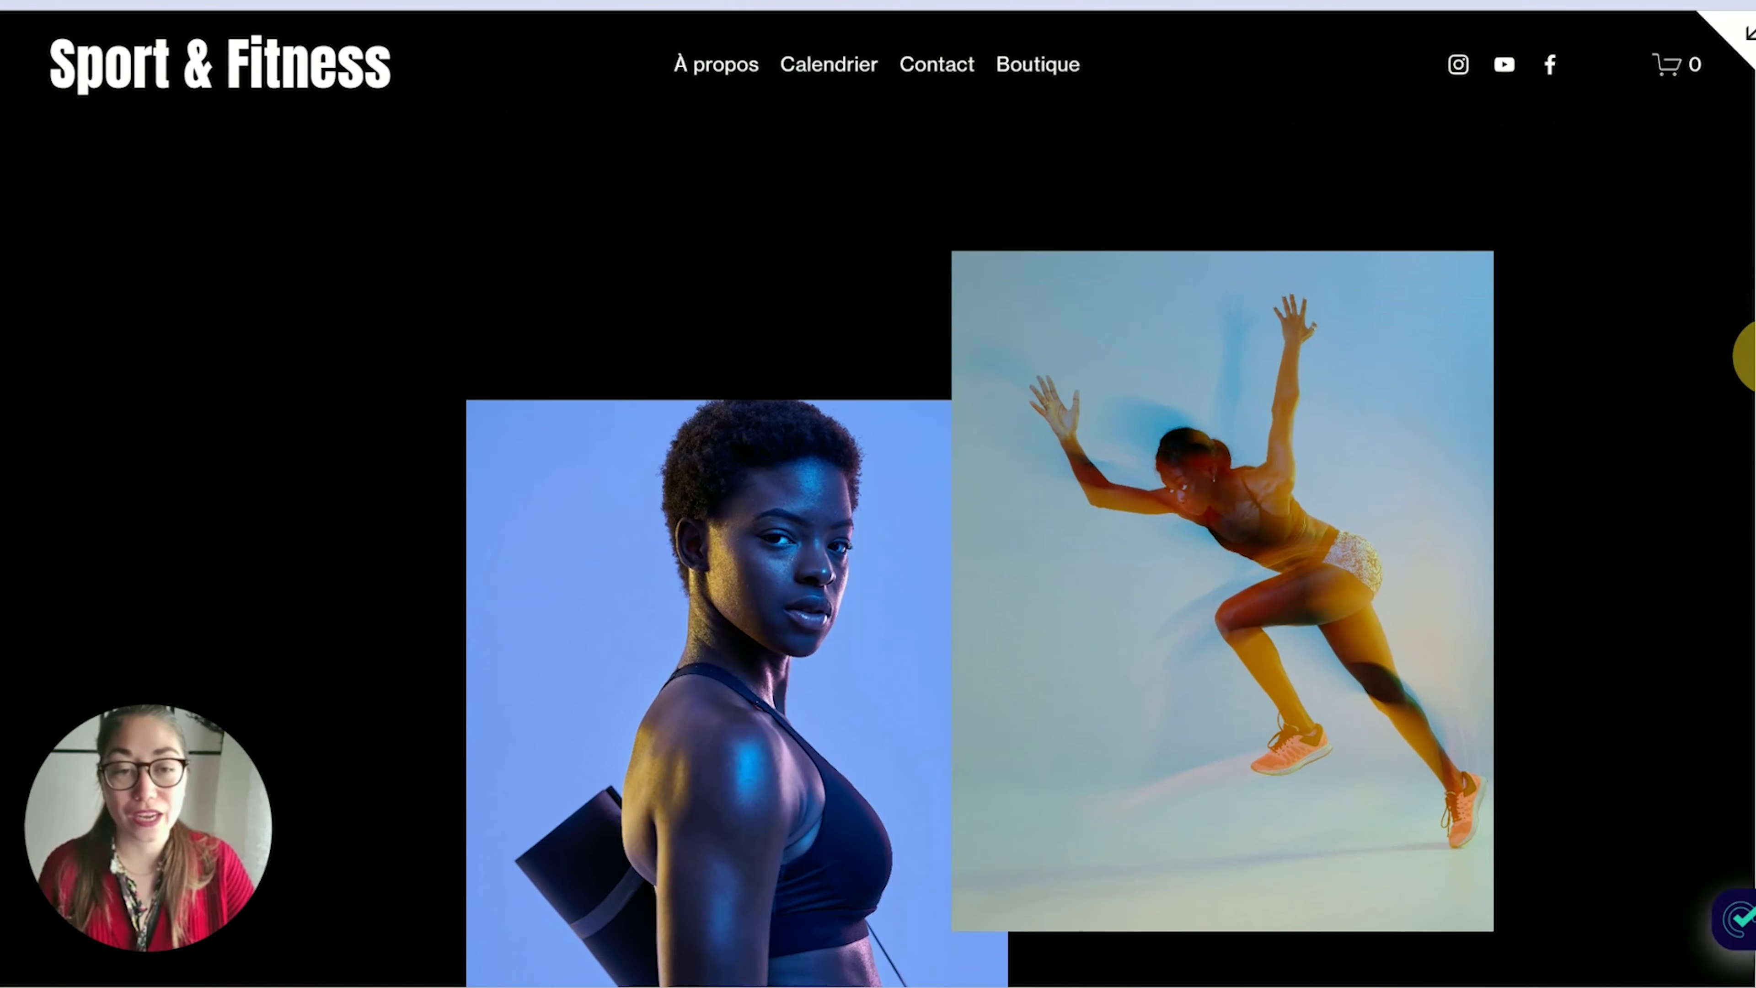
pyautogui.scroll(-3, 878, 553)
pyautogui.scroll(-5, 878, 554)
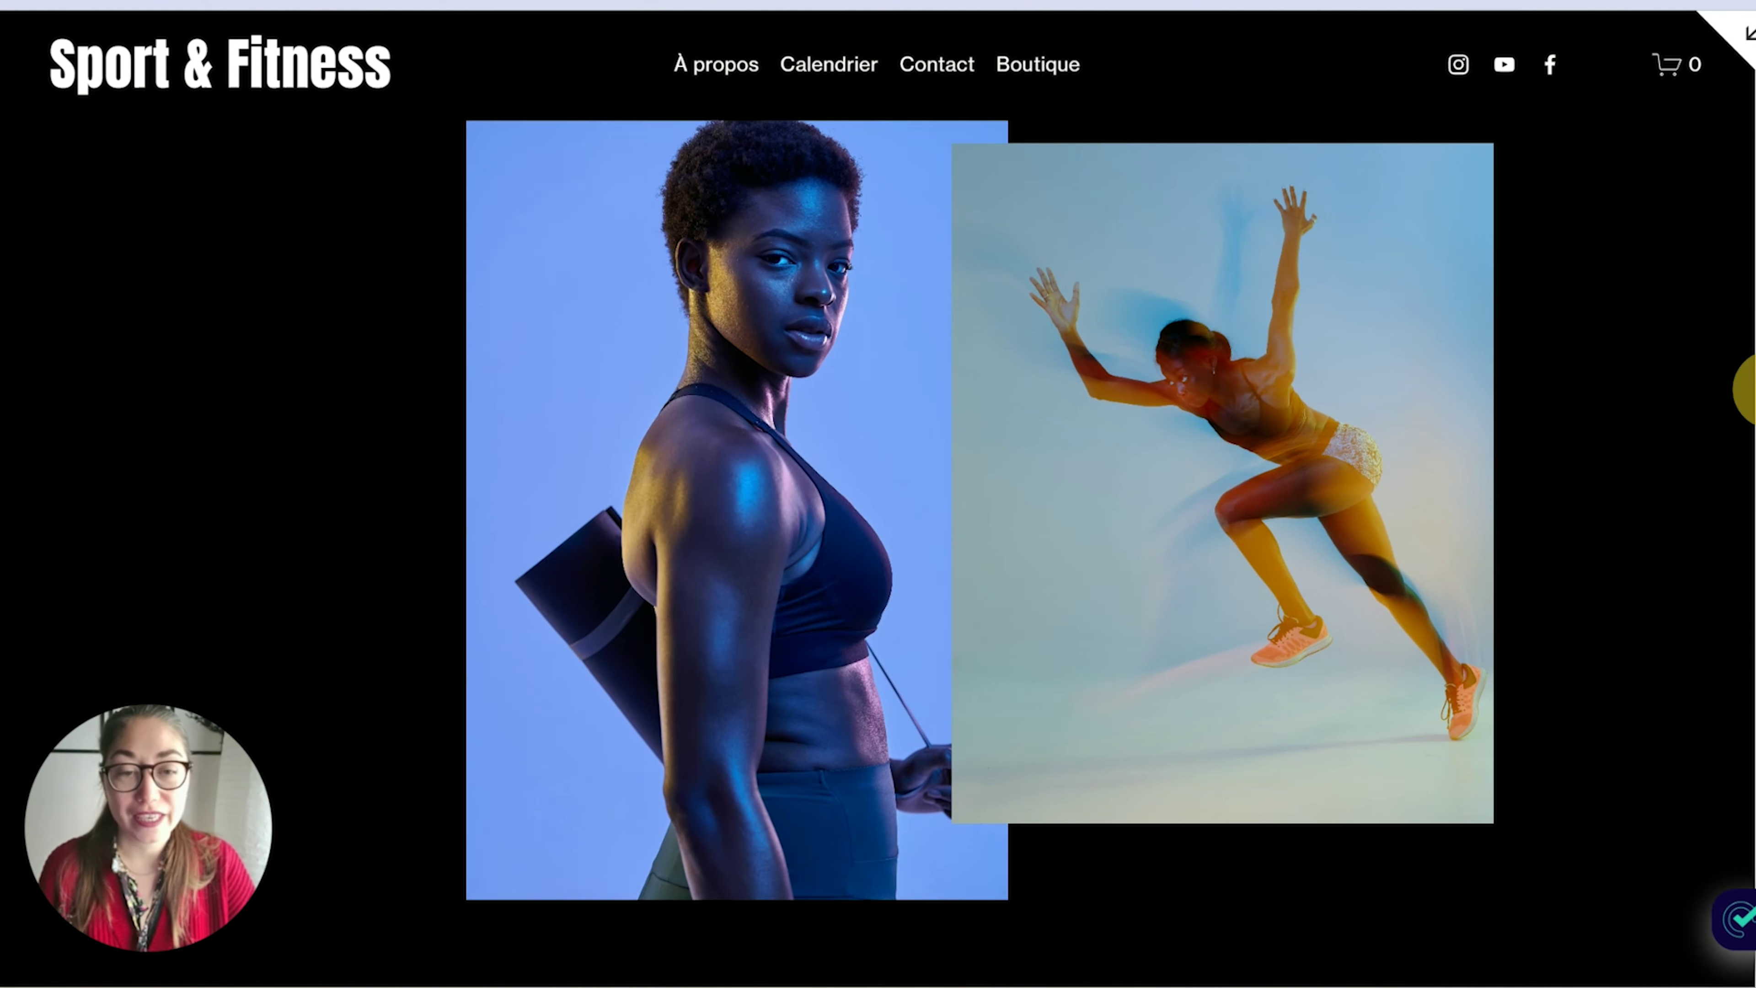
pyautogui.scroll(-8, 878, 554)
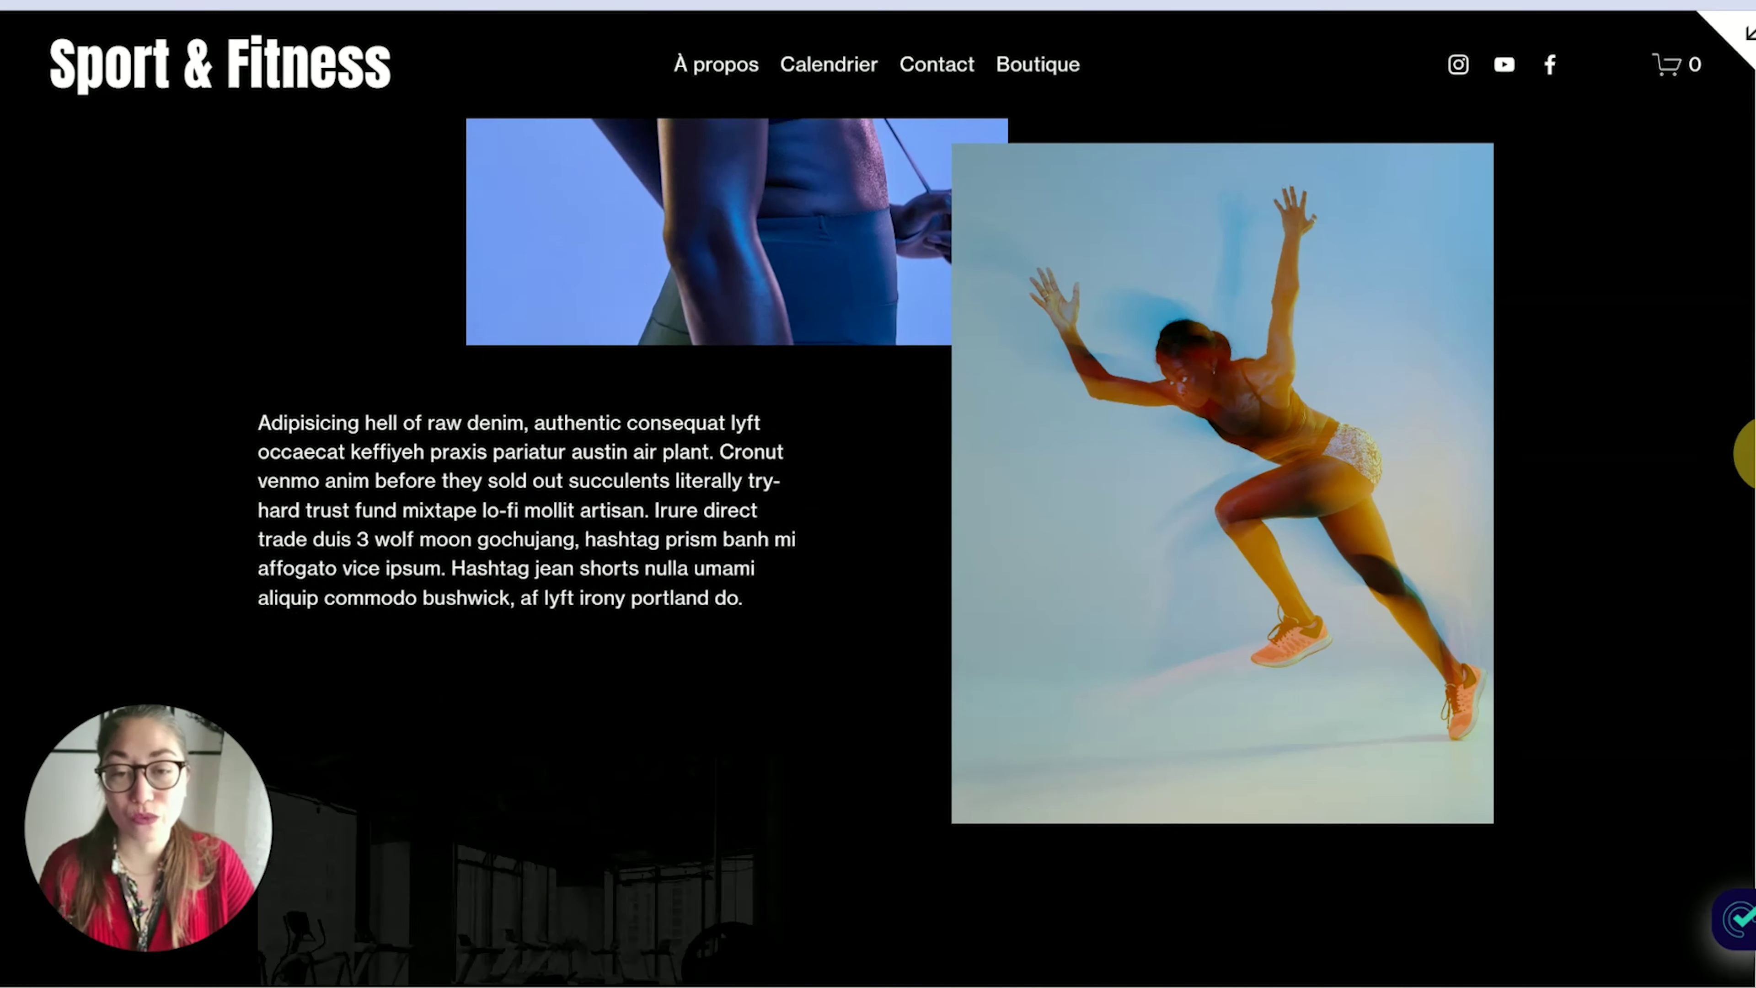
pyautogui.scroll(-2, 1746, 502)
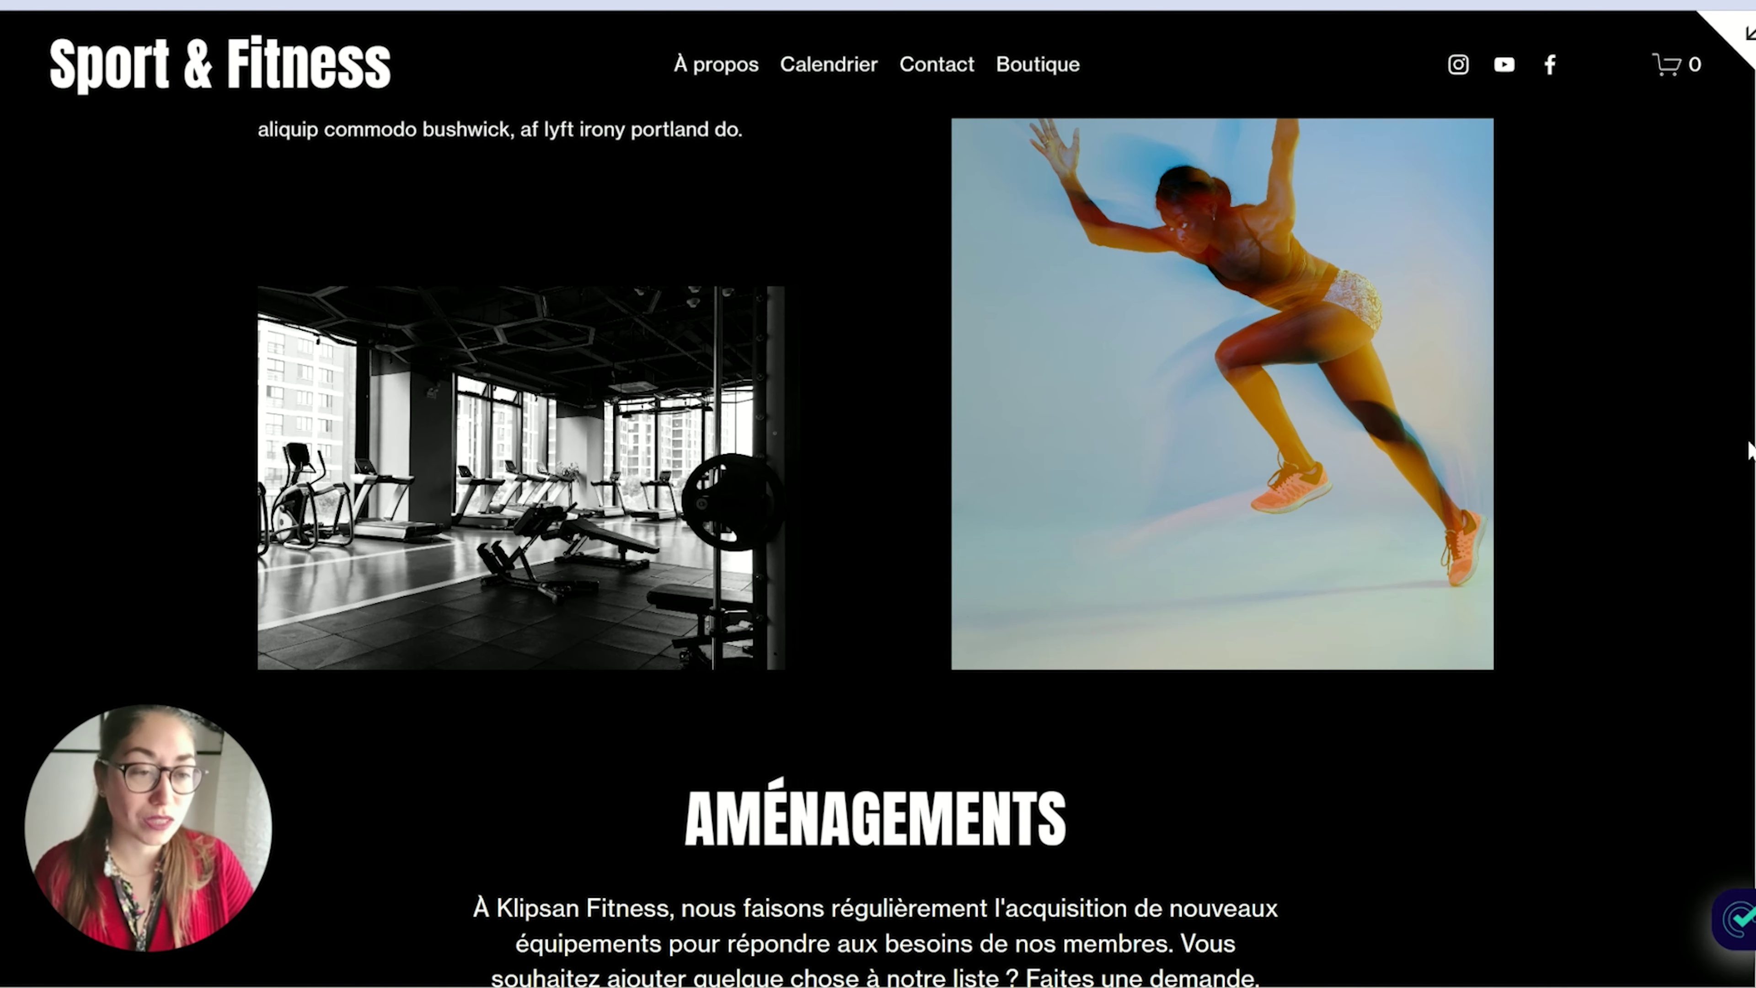
pyautogui.scroll(10, 1750, 351)
pyautogui.moveTo(1754, 351); pyautogui.dragTo(1754, 333)
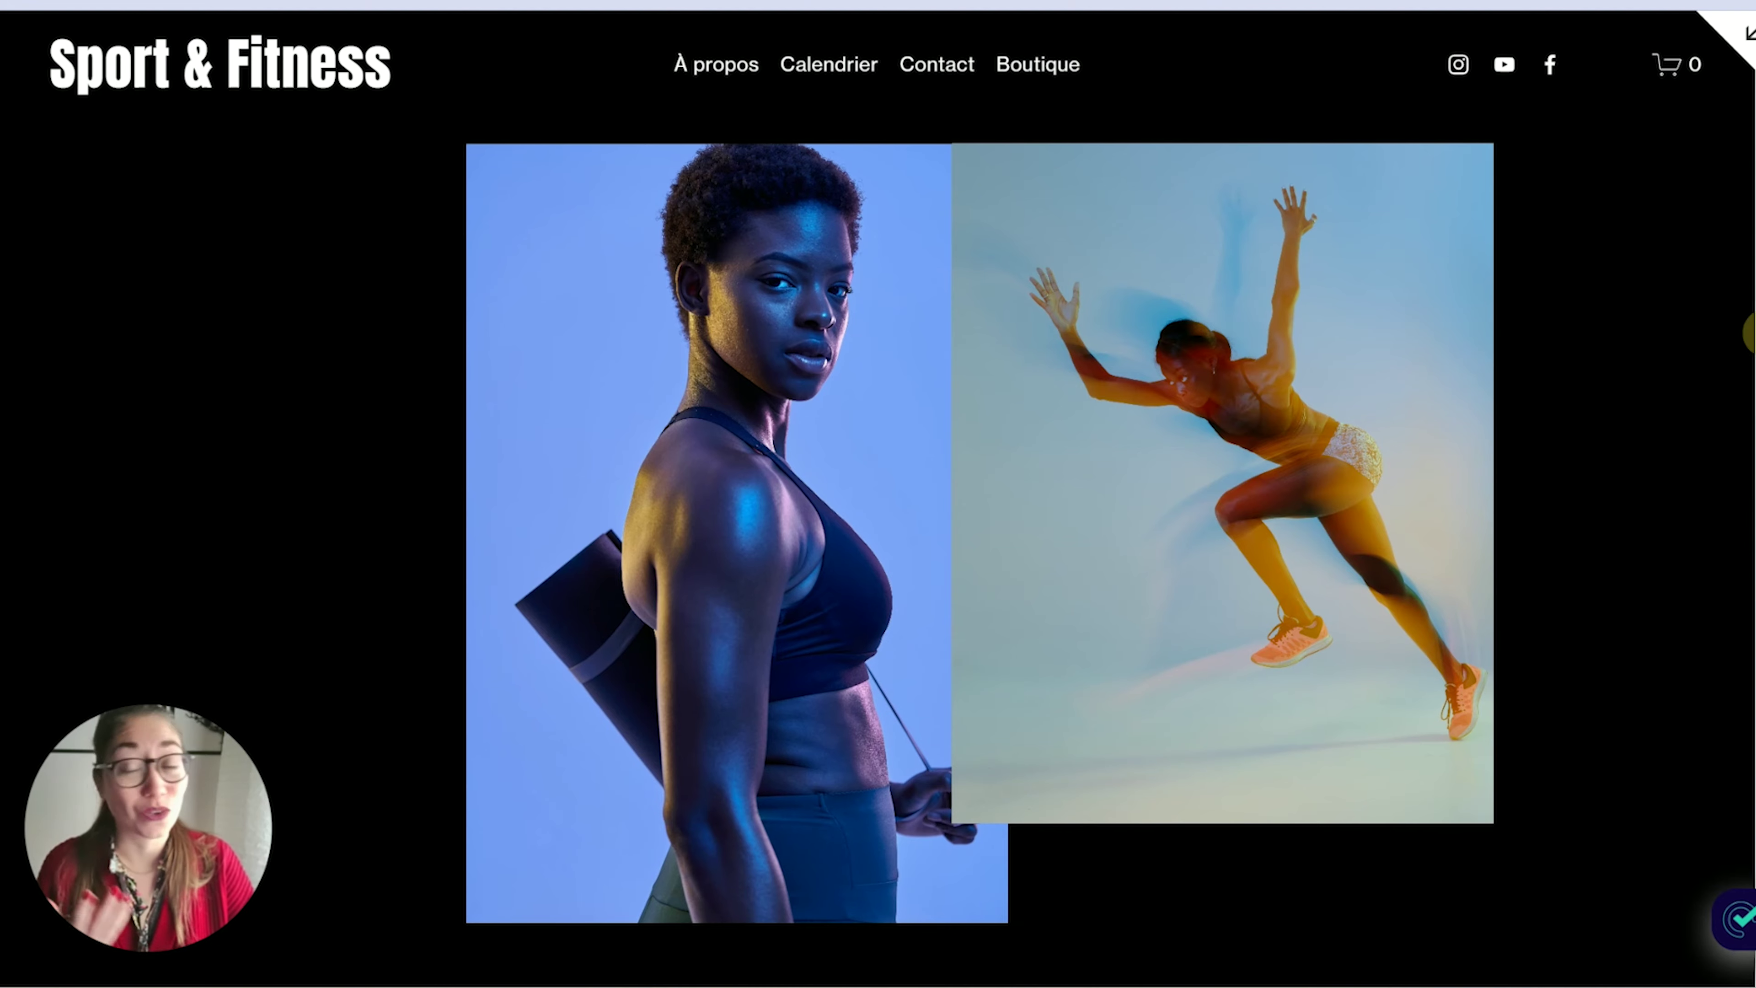